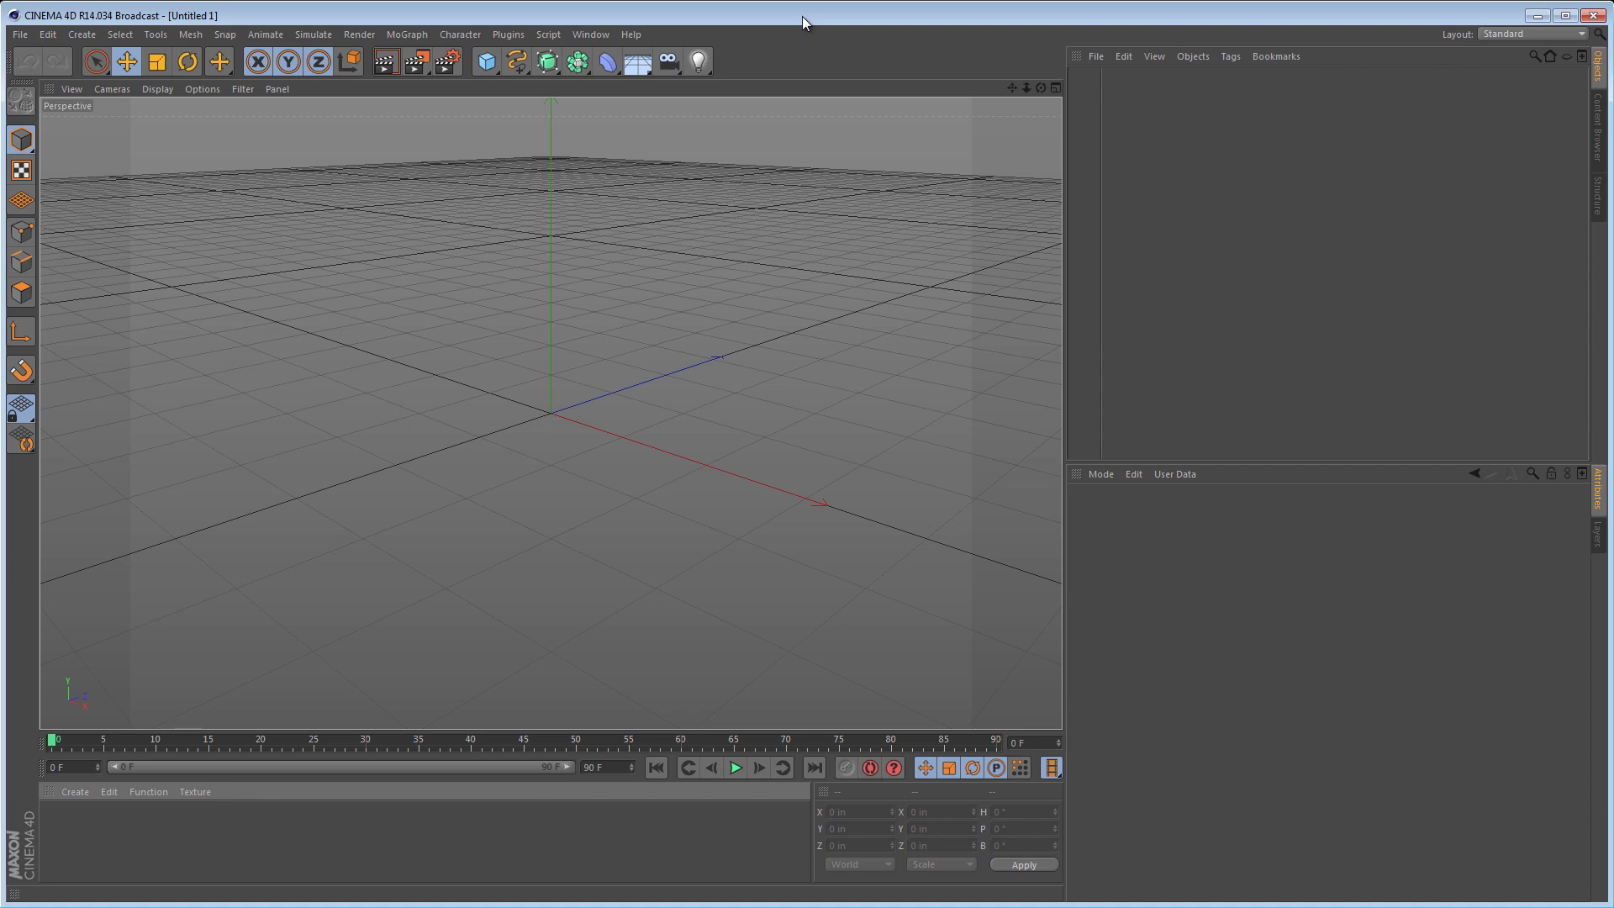
- Add a default Cube primitive, 78.74 in per side, to the empty scene
left_click(487, 62)
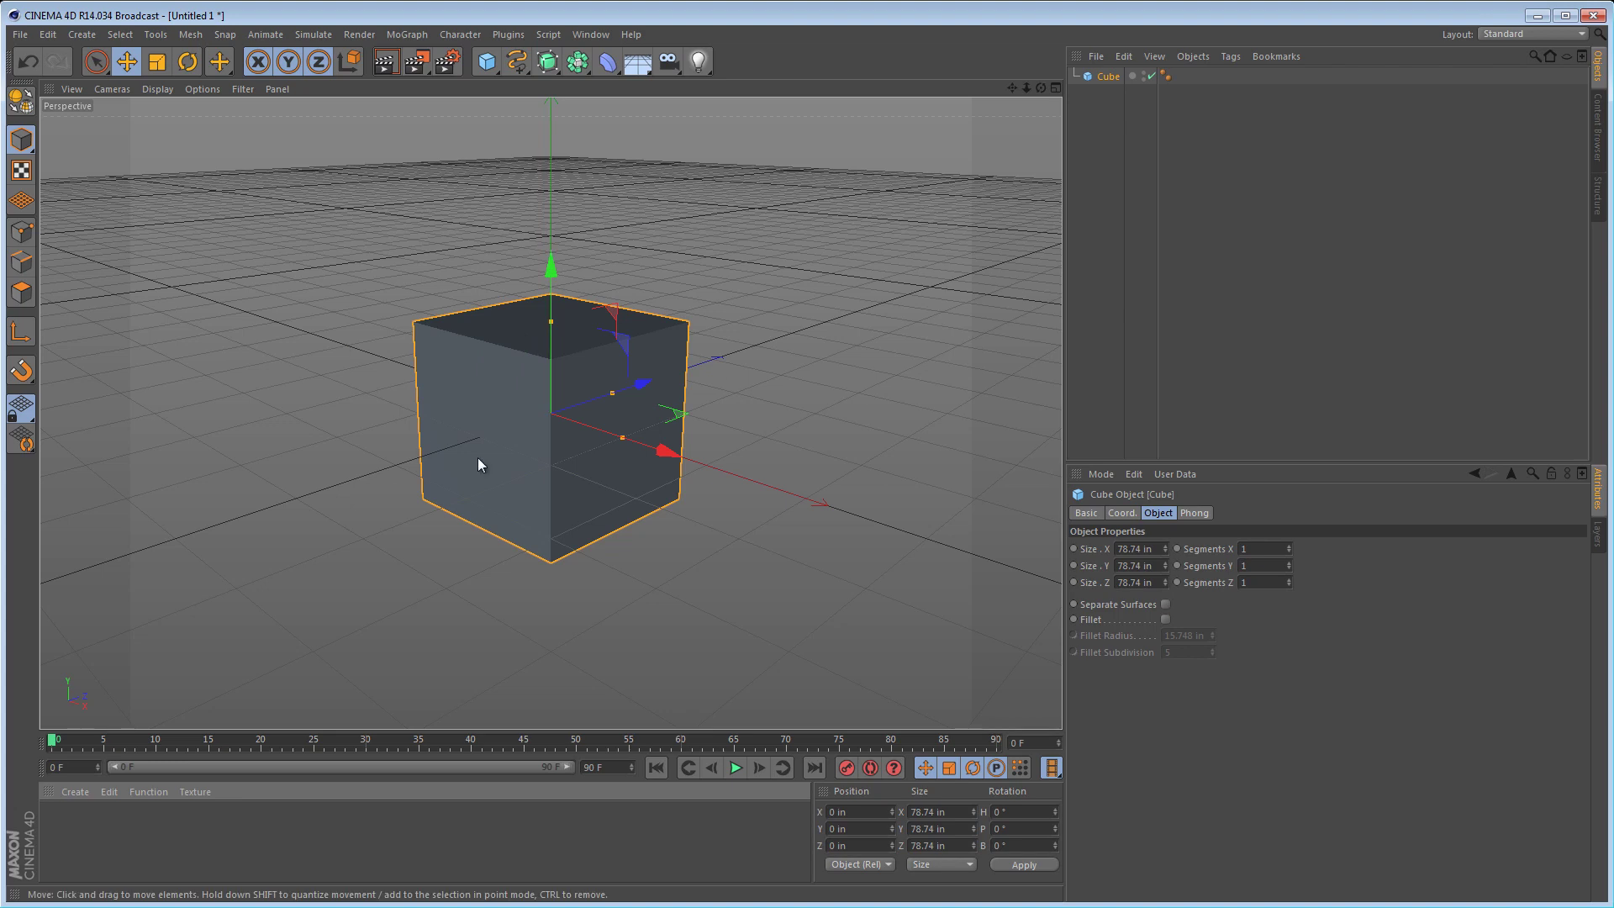
- Lift the cube along its green Y axis to 39.76 in, above the grid
left_click_drag(548, 265, 549, 175)
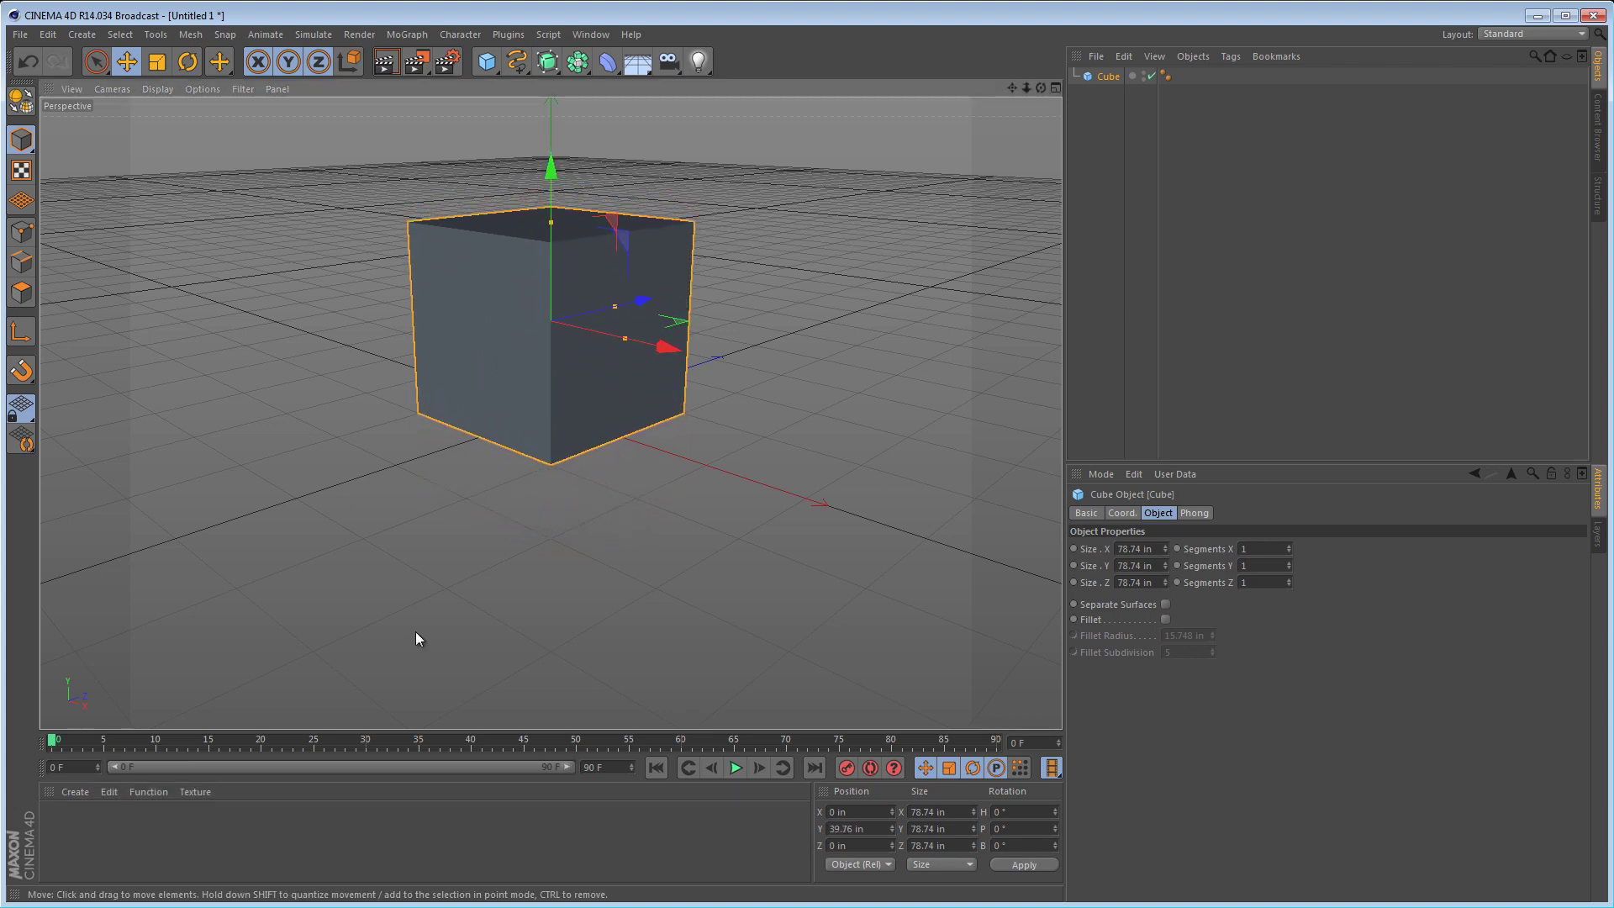
- Create a new material, Mat, and set its hue and saturation to green
left_click(74, 794)
left_click(89, 815)
left_click(51, 820)
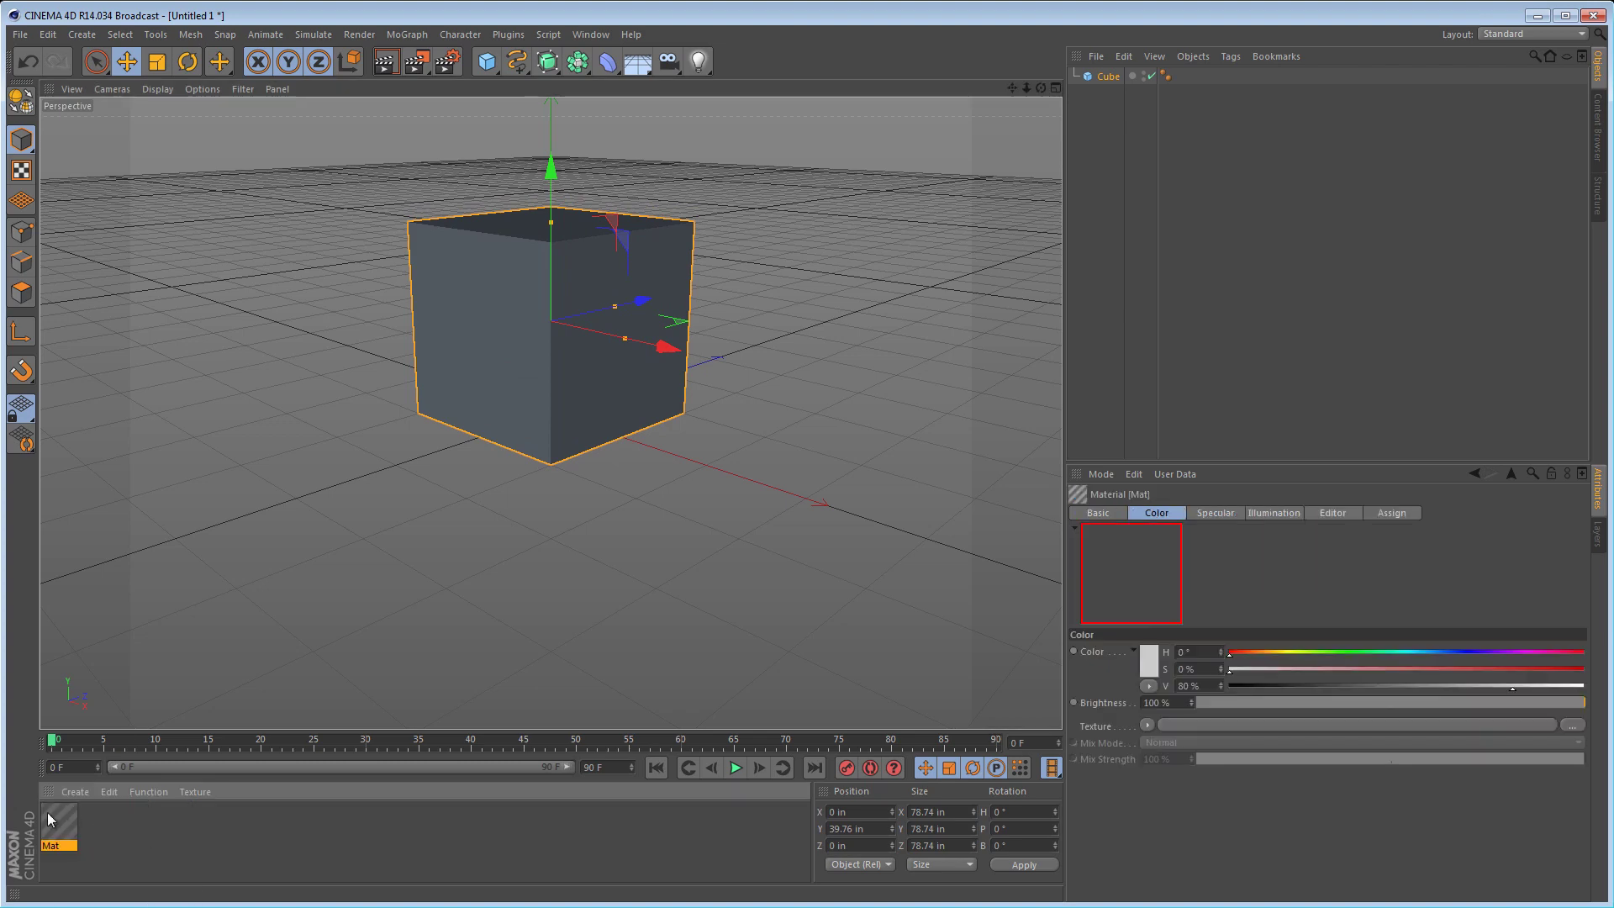
left_click(1351, 651)
mouse_move(1396, 669)
left_mouse_down()
mouse_move(1484, 670)
mouse_move(1379, 686)
left_mouse_up()
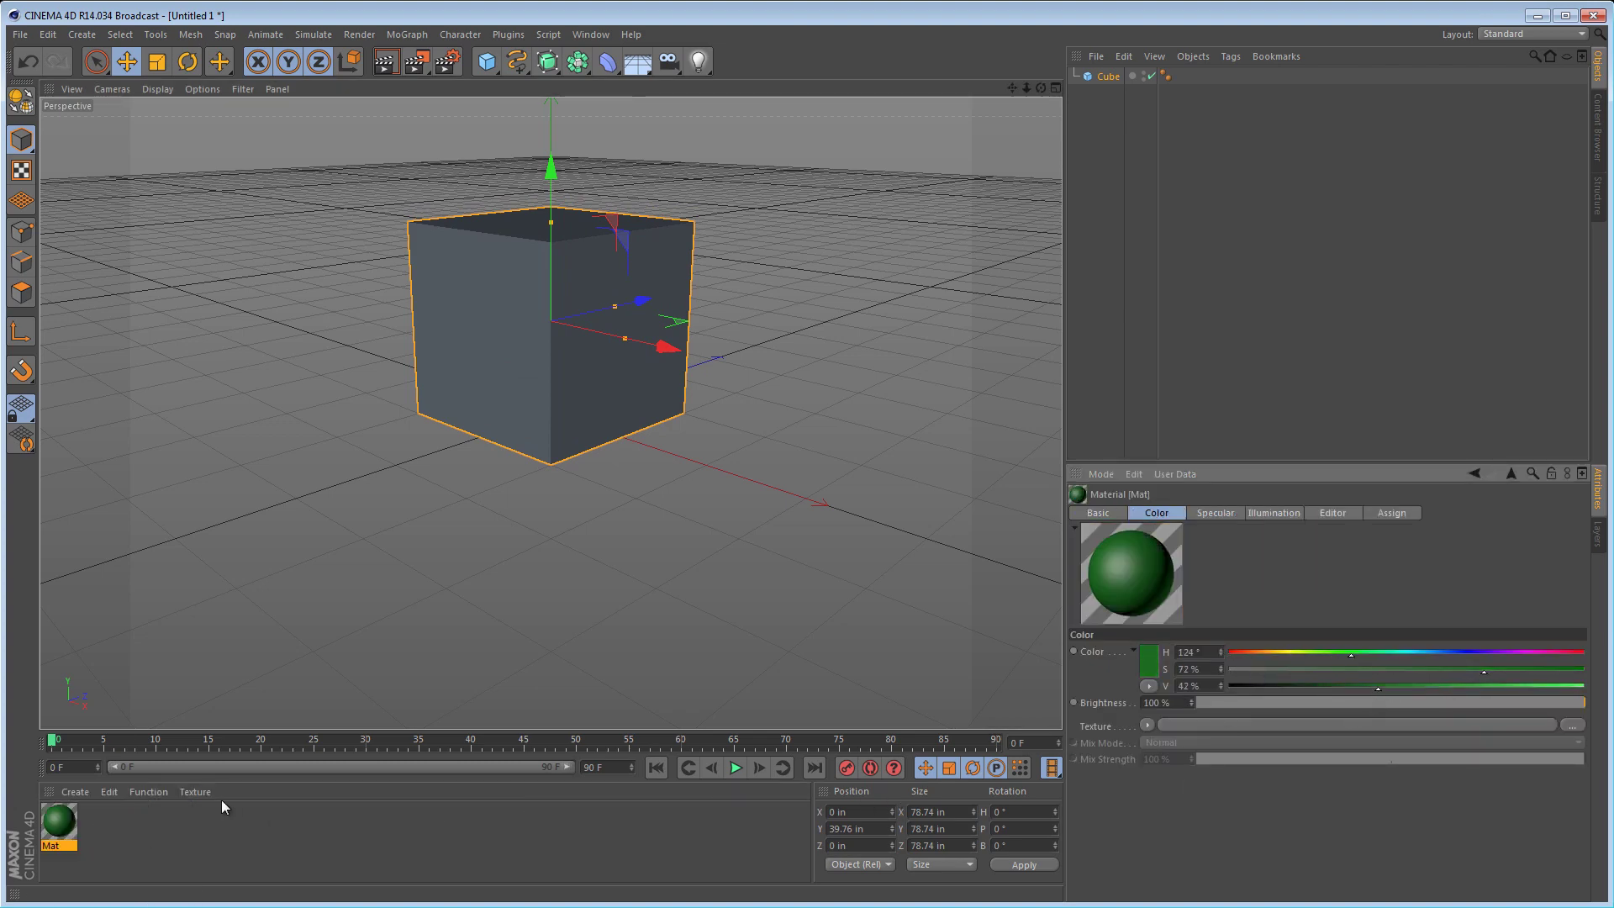
- Apply Mat to the cube so it shows solid green, then orbit the view
left_click_drag(70, 828, 587, 310)
left_click(706, 458)
scroll(587, 310, "up", 4)
left_click_drag(638, 245, 620, 307, "alt")
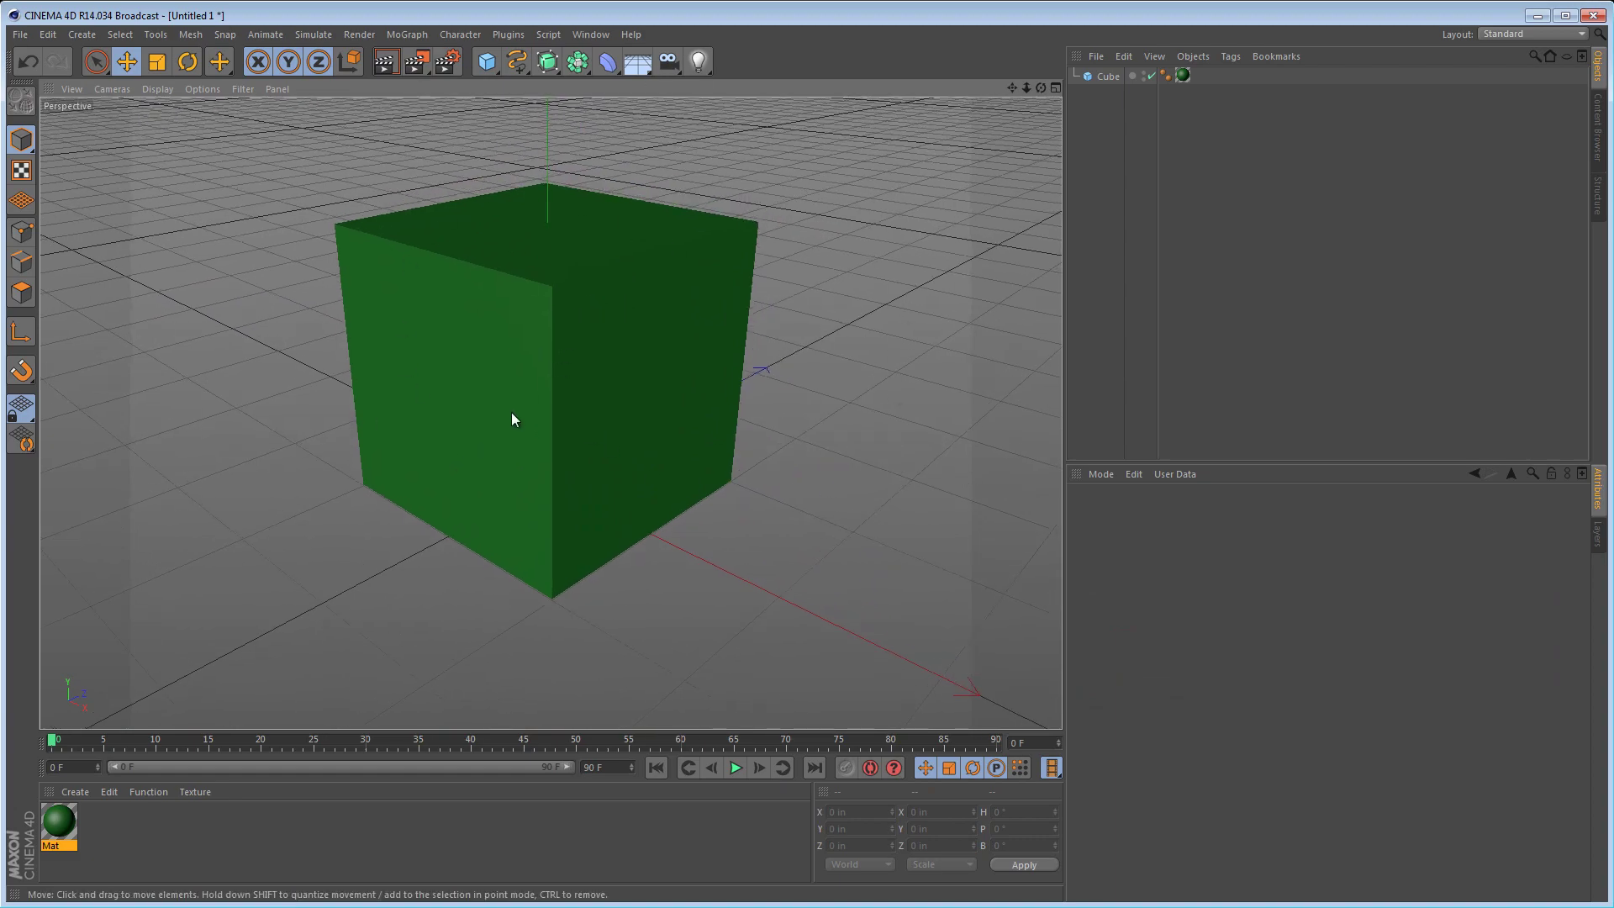
left_click_drag(531, 410, 625, 445, "alt")
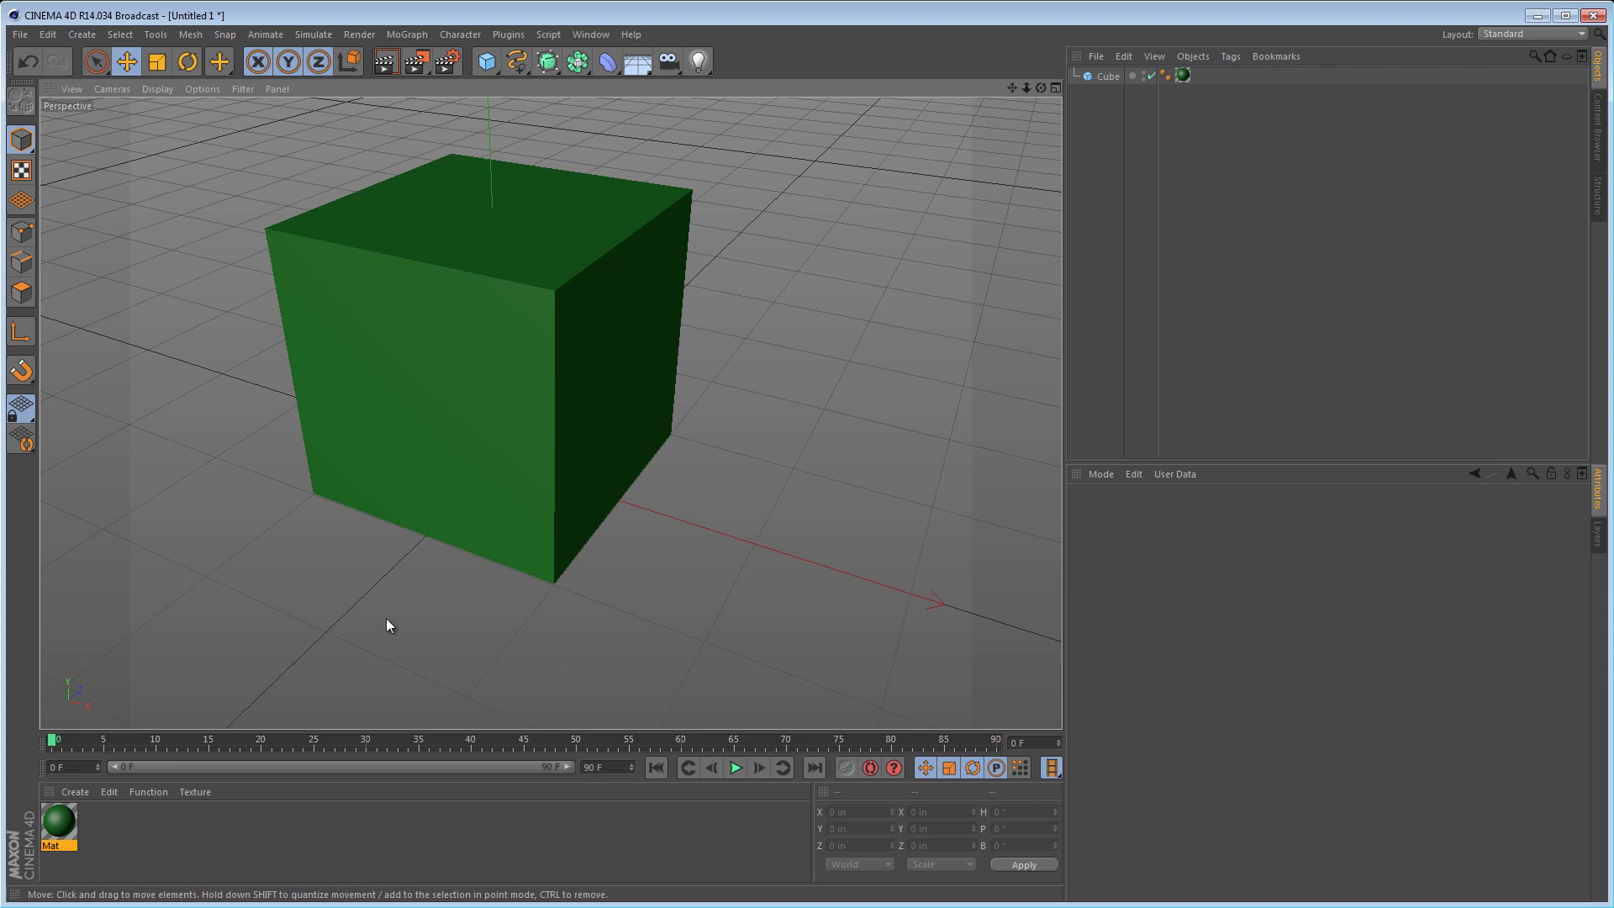
- Select the green cube and orbit the view slightly around it
left_click(533, 314)
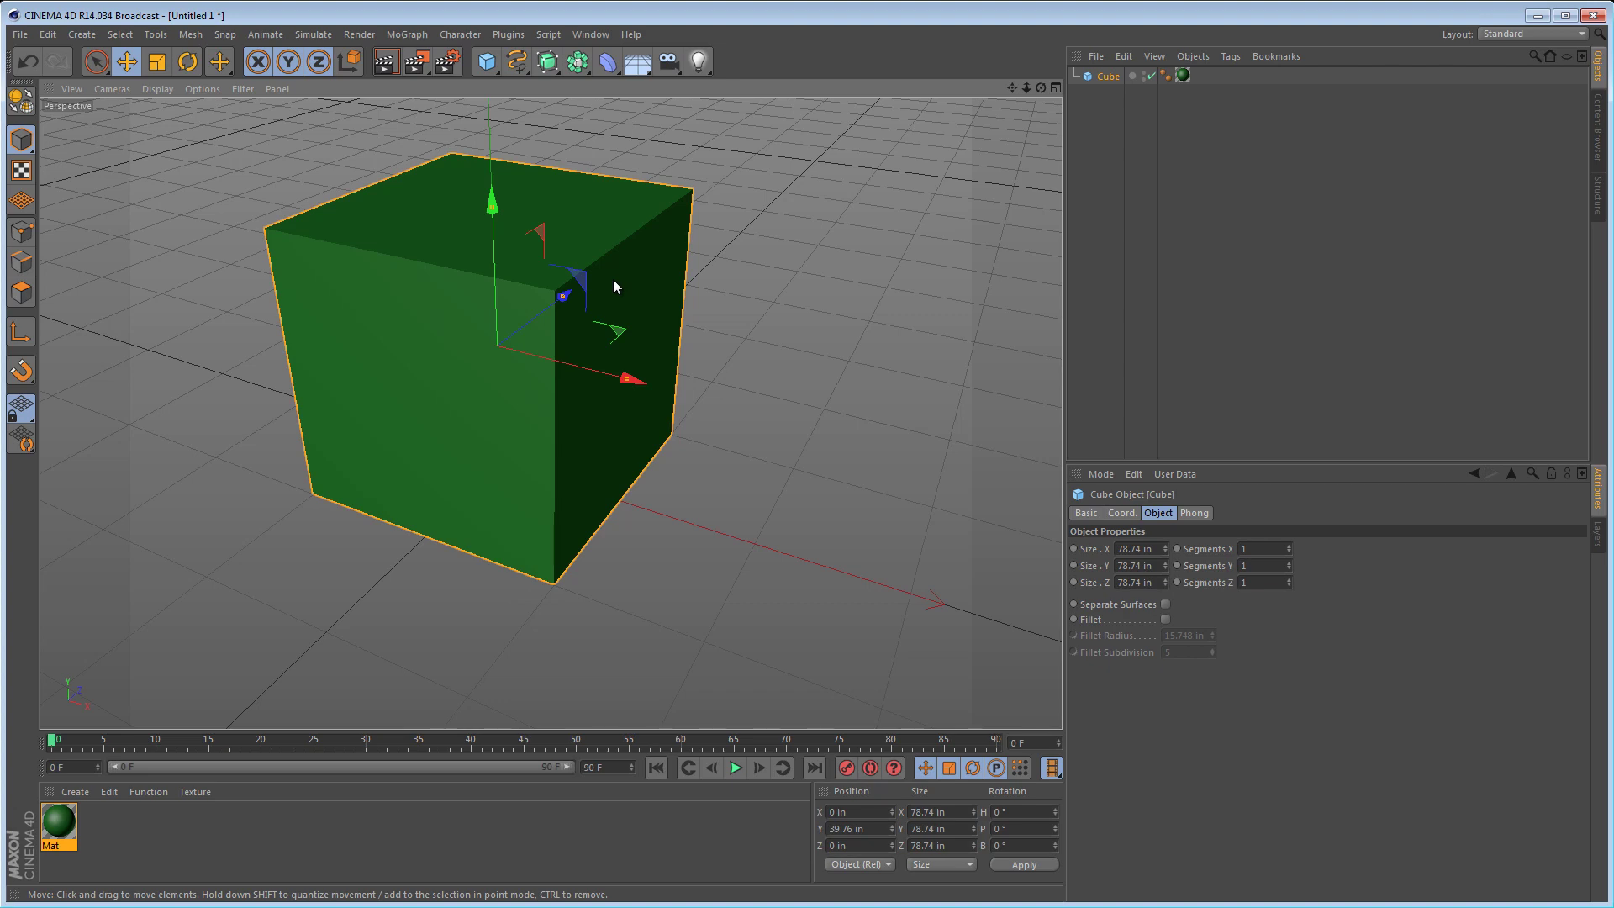
mouse_move(639, 287)
left_mouse_down("alt")
mouse_move(537, 246)
mouse_move(632, 268)
left_mouse_up("alt")
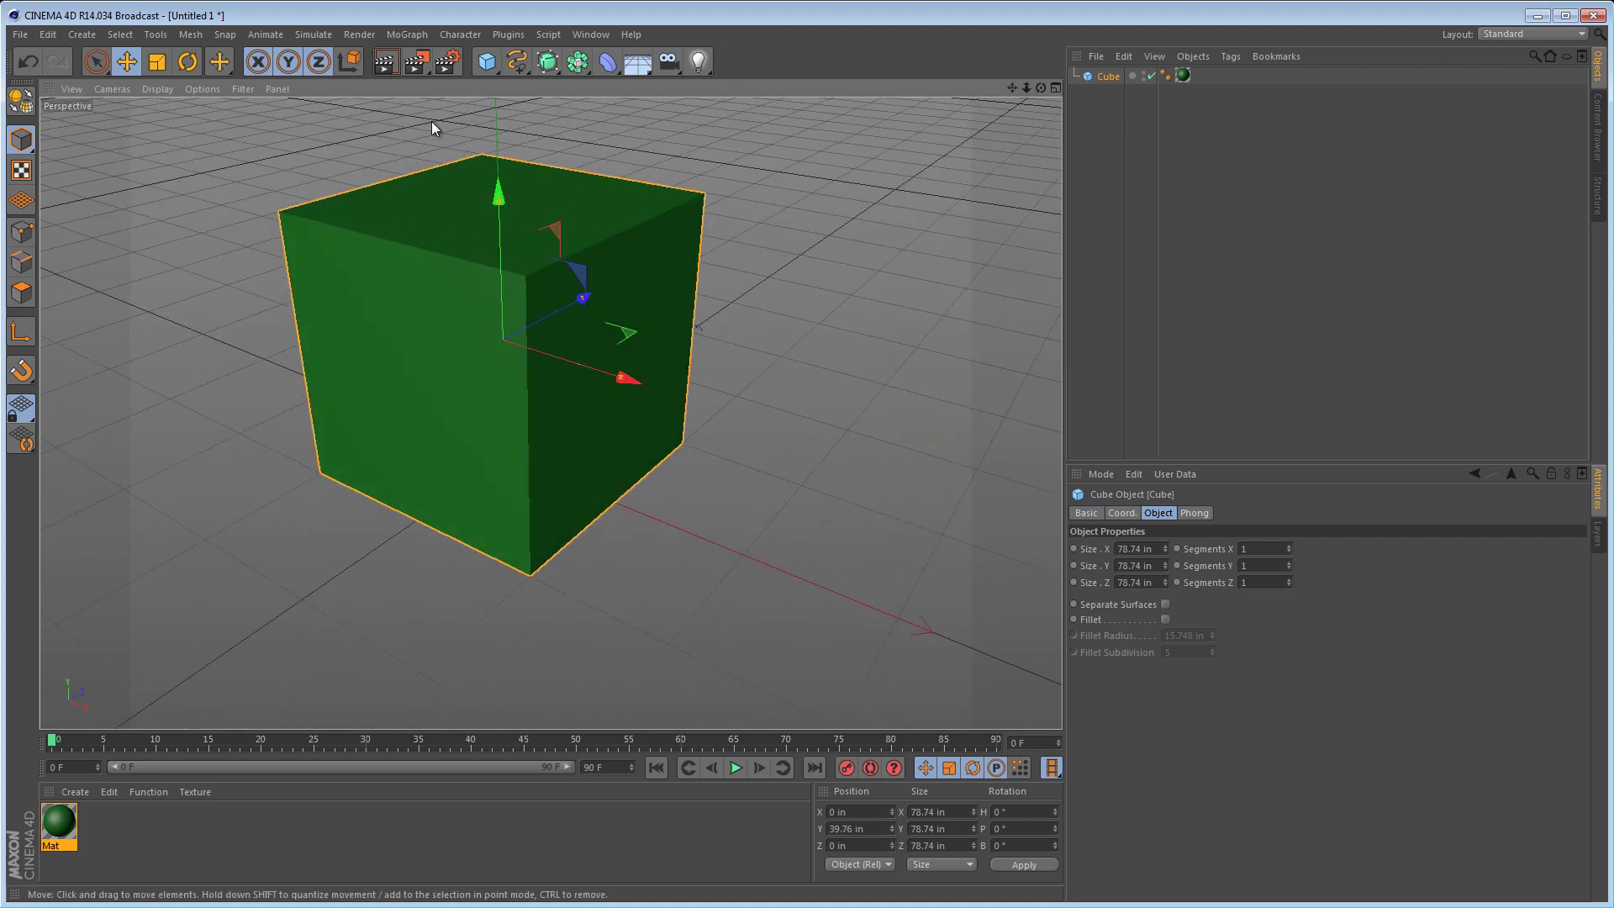
- Choose the BP UV Edit layout and enable Show UV Mesh in the texture view
left_click(1495, 32)
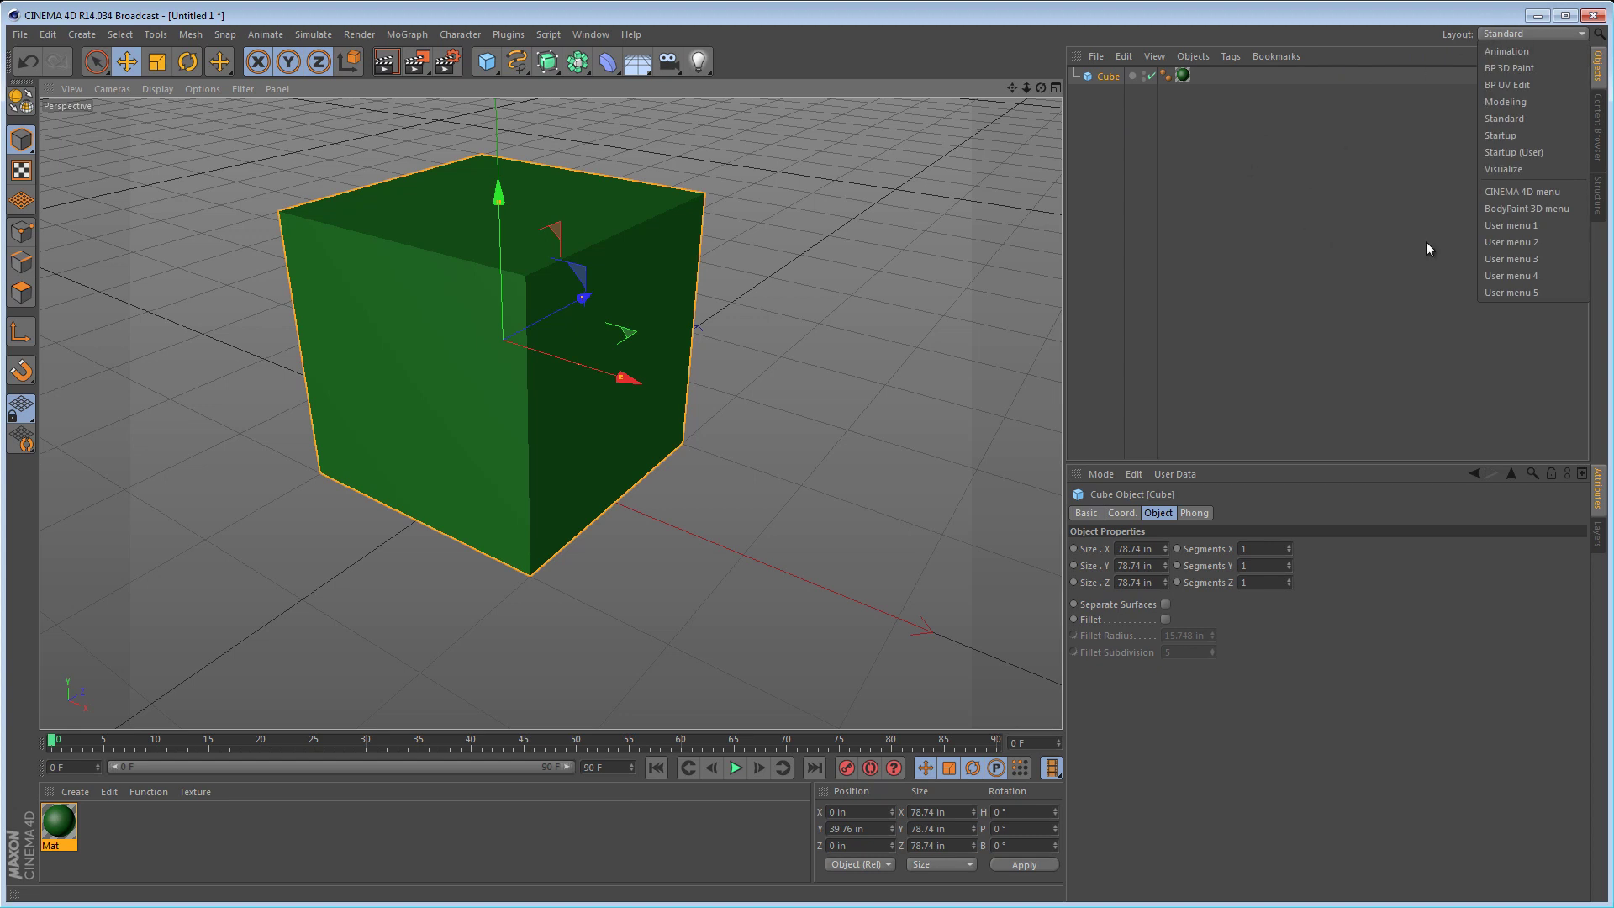
left_click(1541, 86)
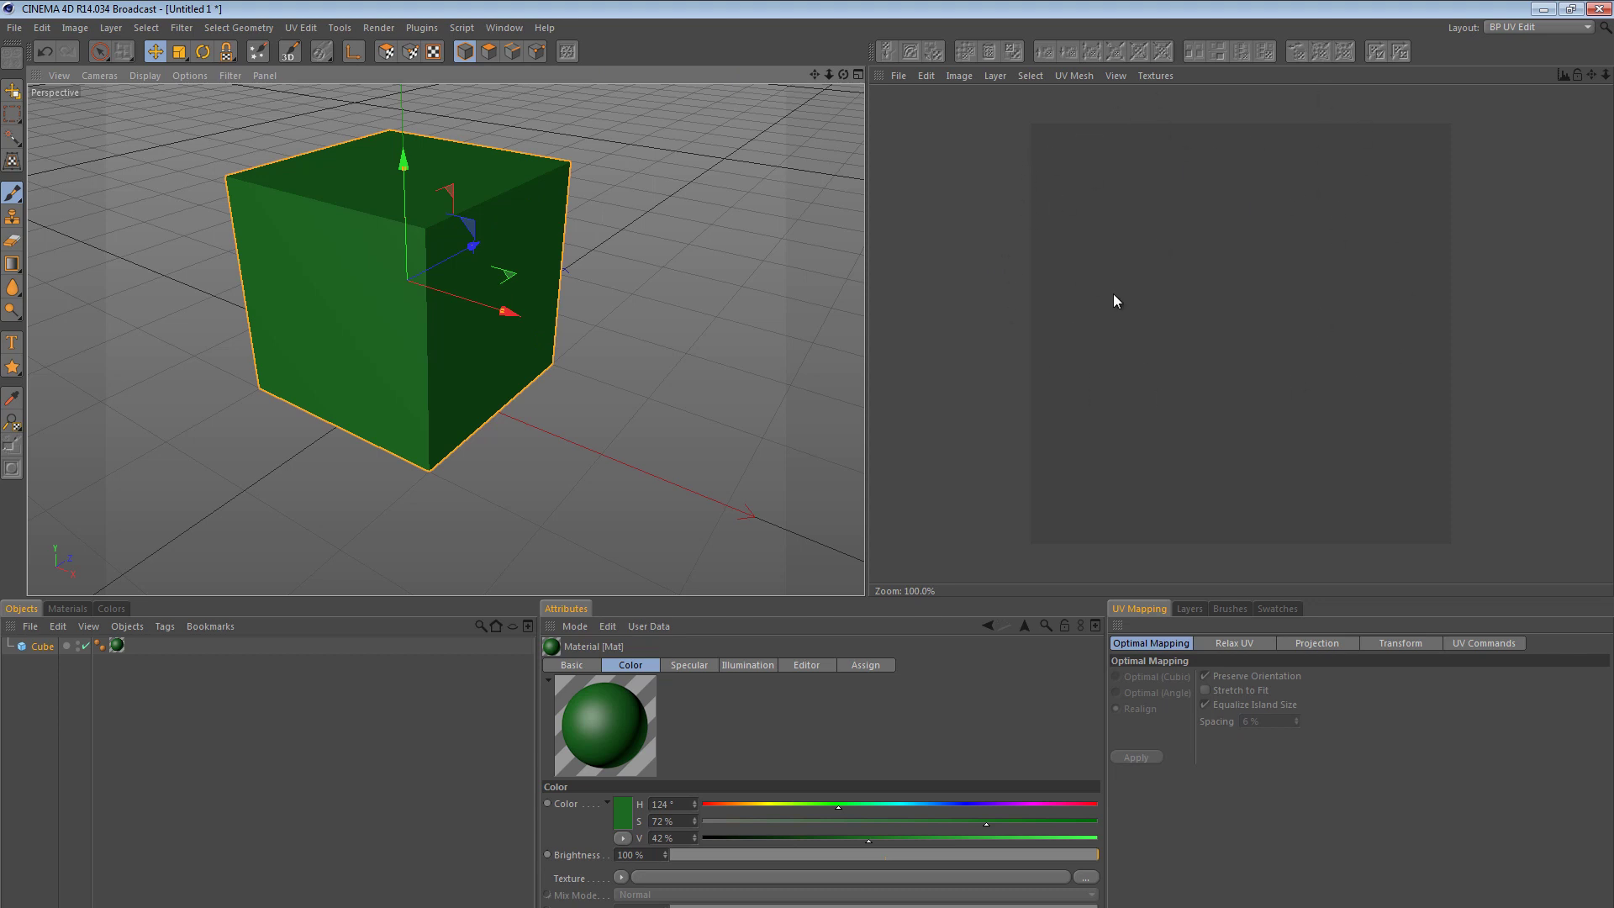
left_click(1065, 76)
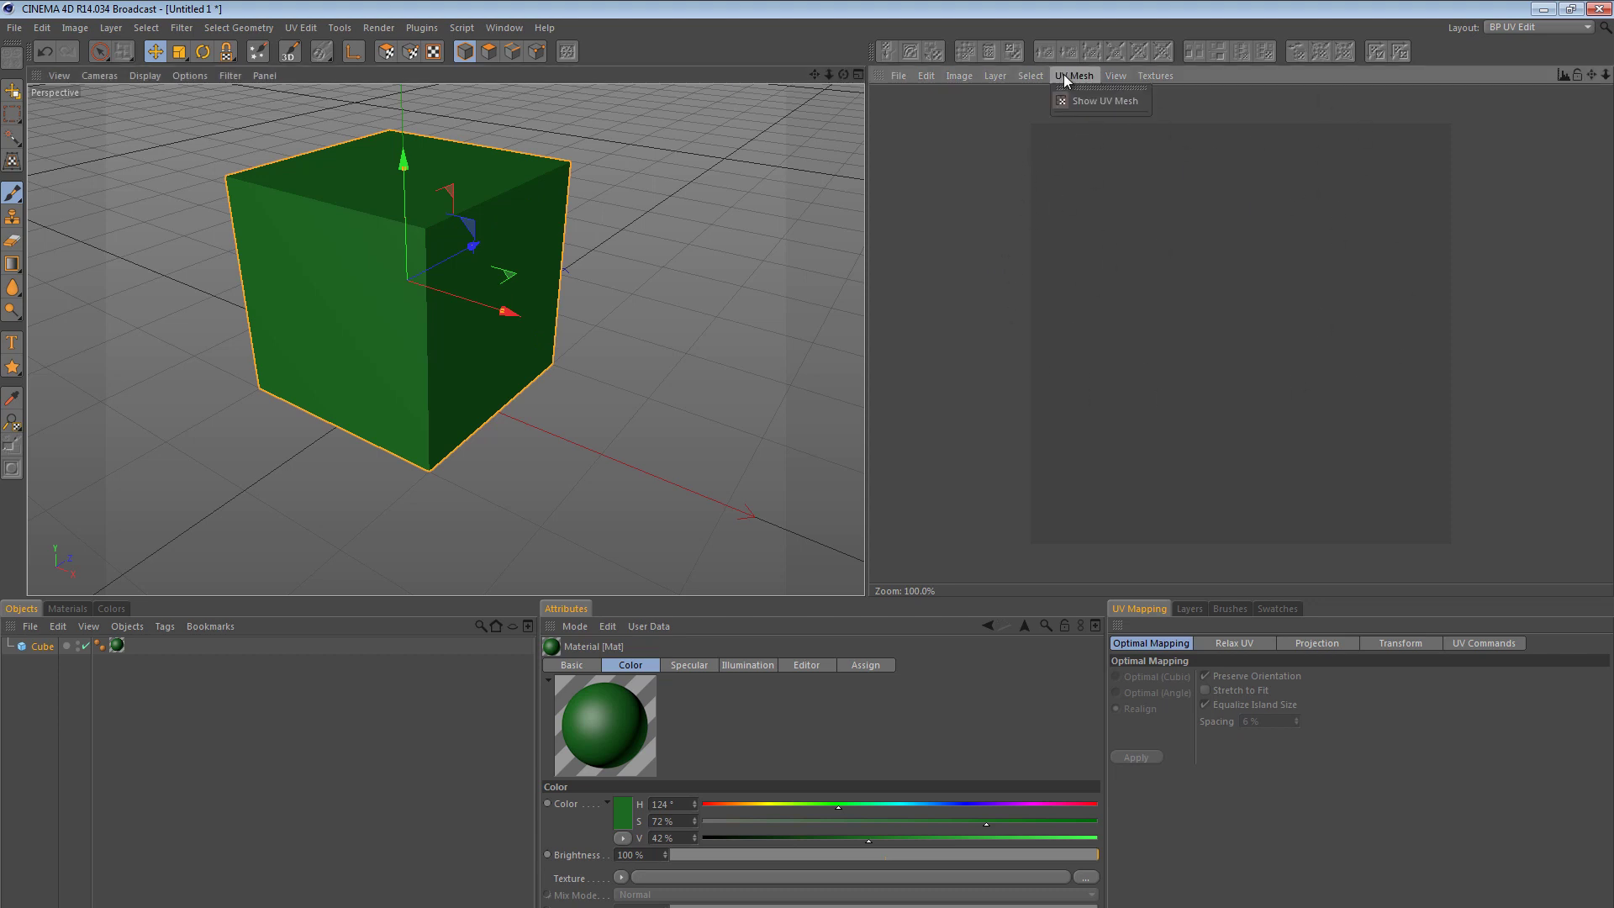
left_click(1132, 108)
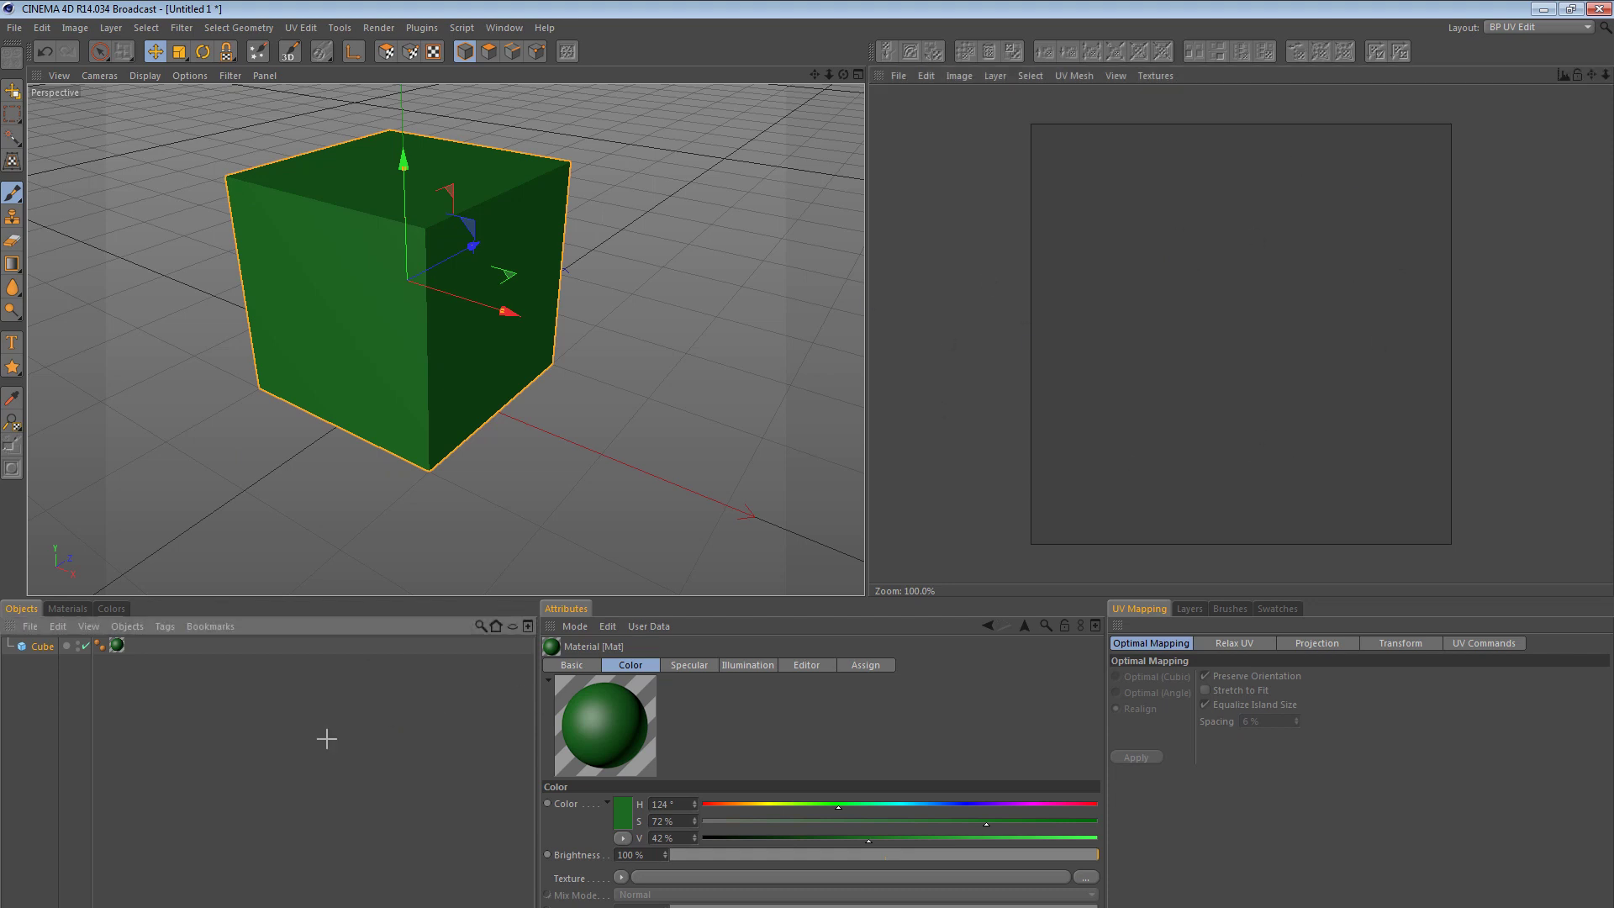
- Create material Mat.1 with the Desert.jpg color texture and apply it to the cube
left_click(224, 792)
left_click(65, 608)
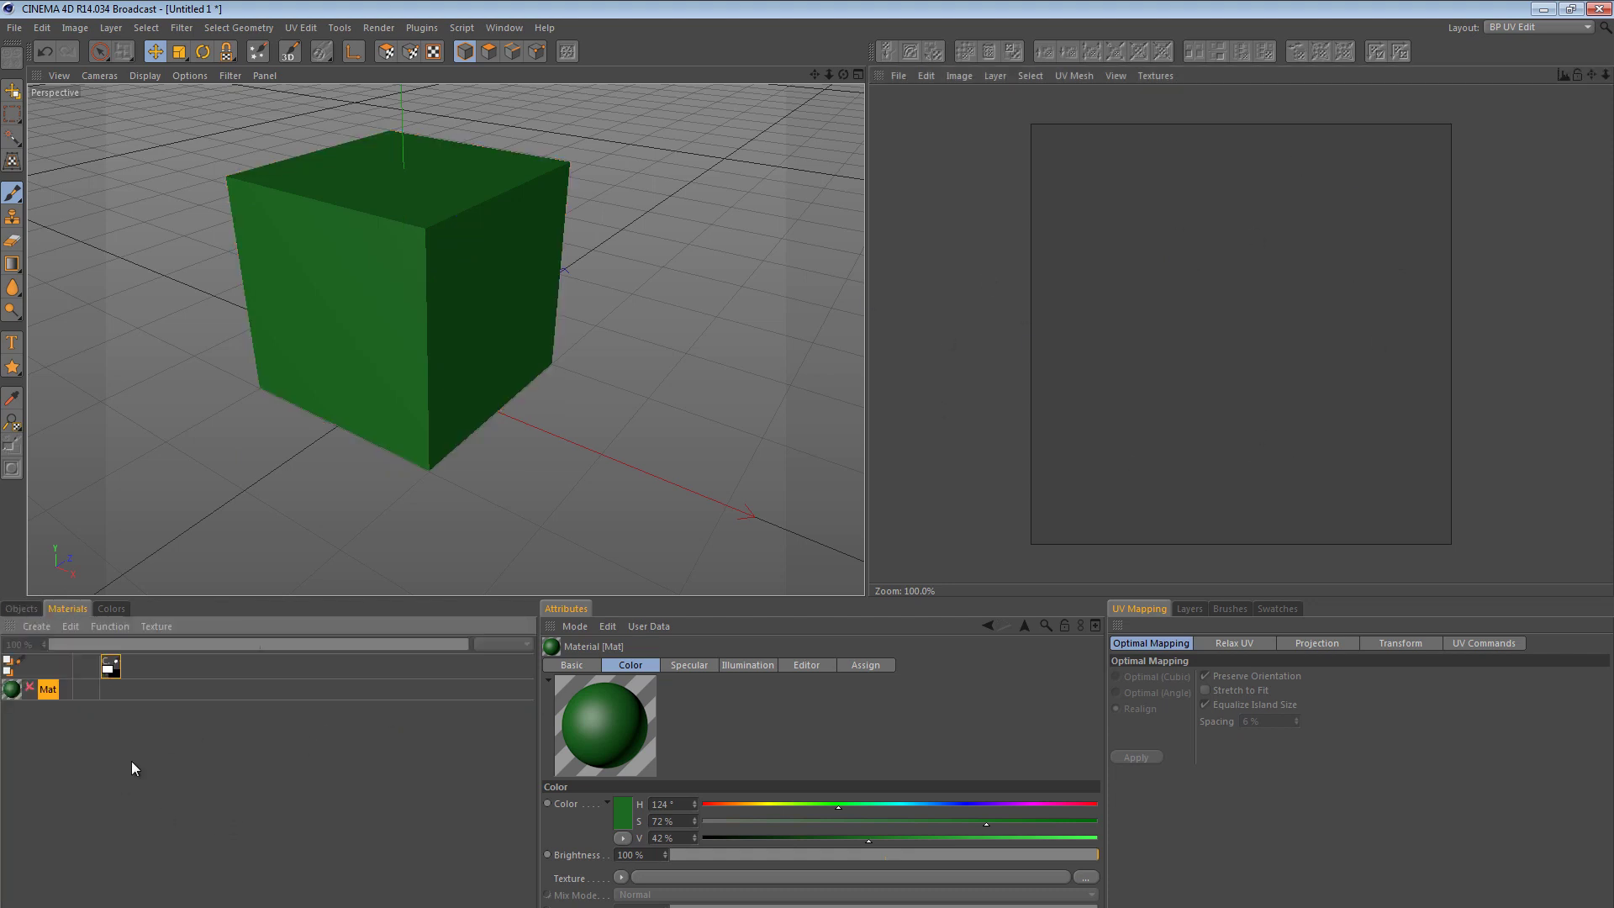
left_click(82, 787)
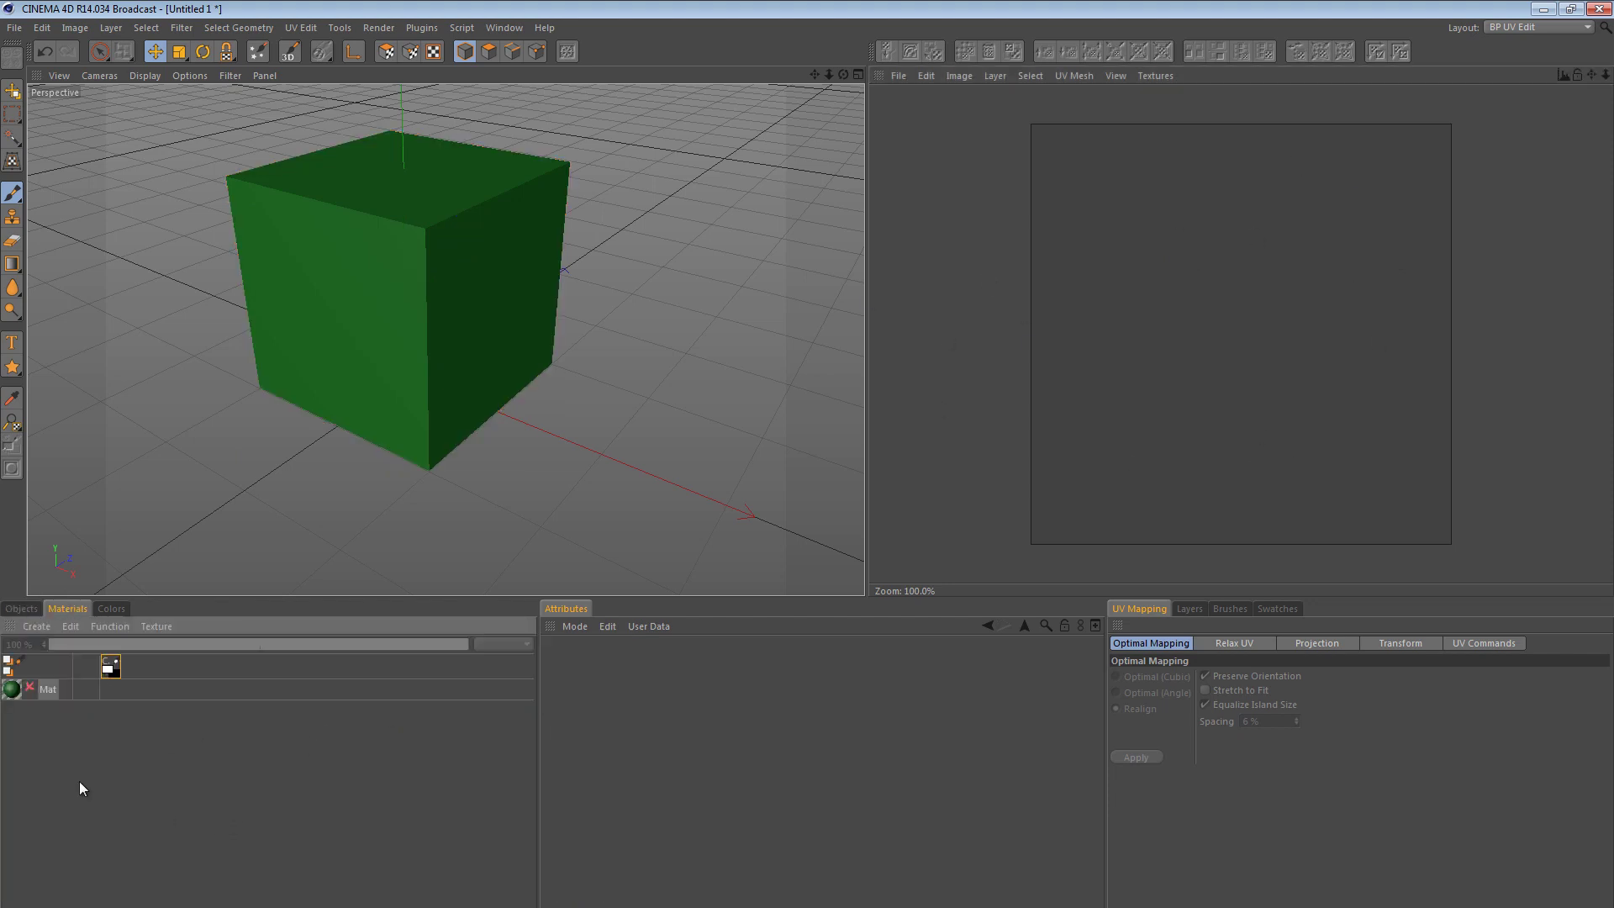
left_click(32, 624)
left_click(49, 650)
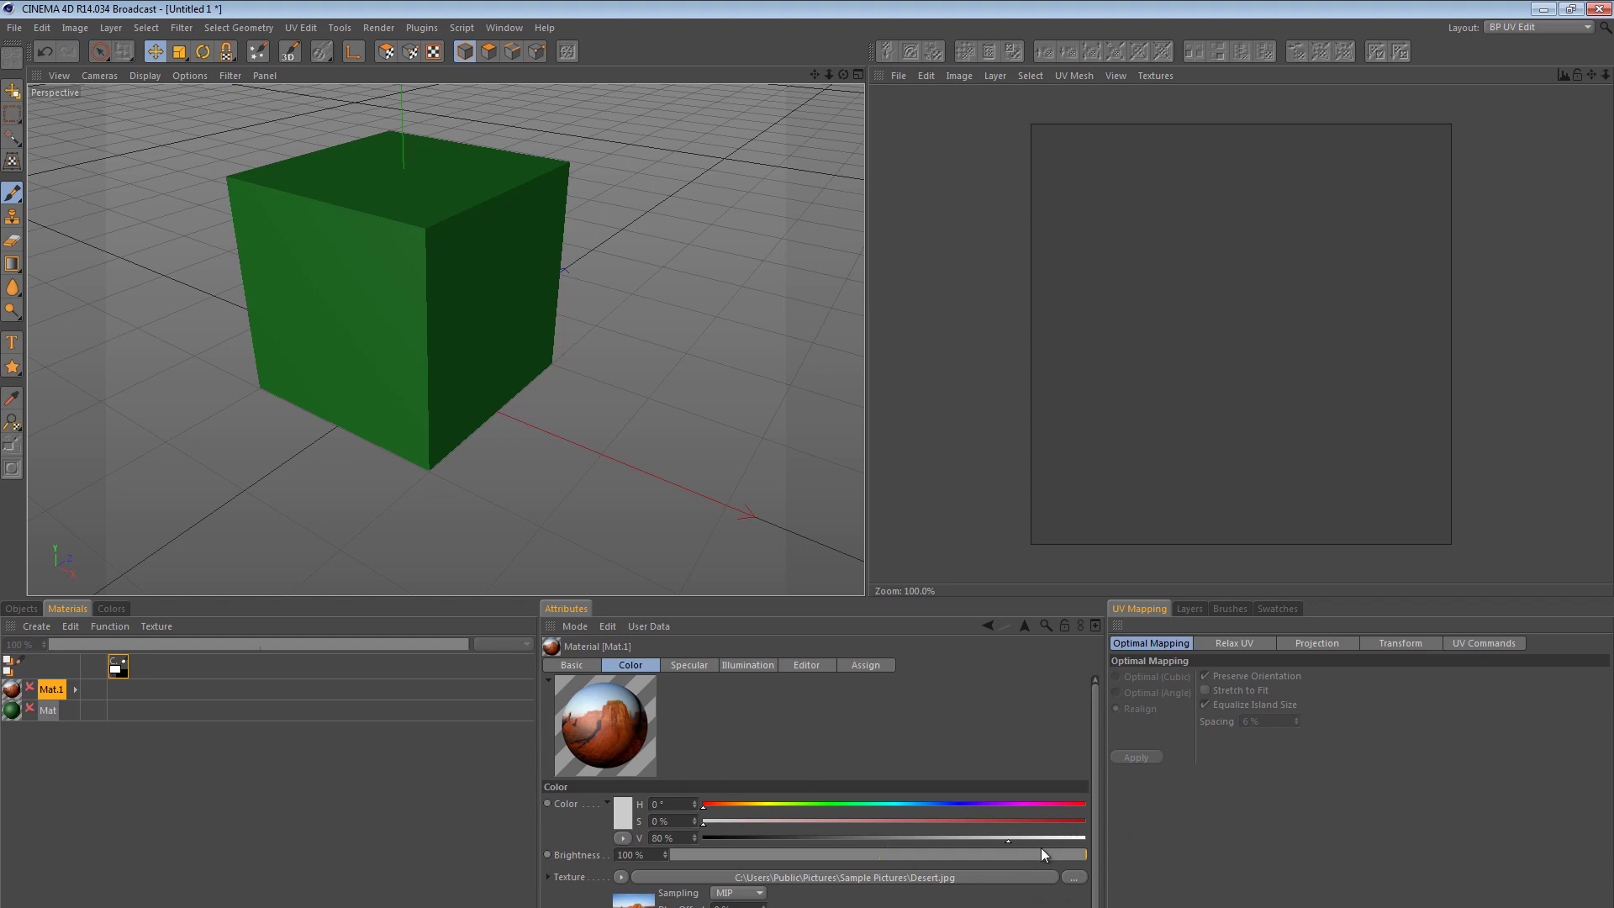
left_click(502, 28)
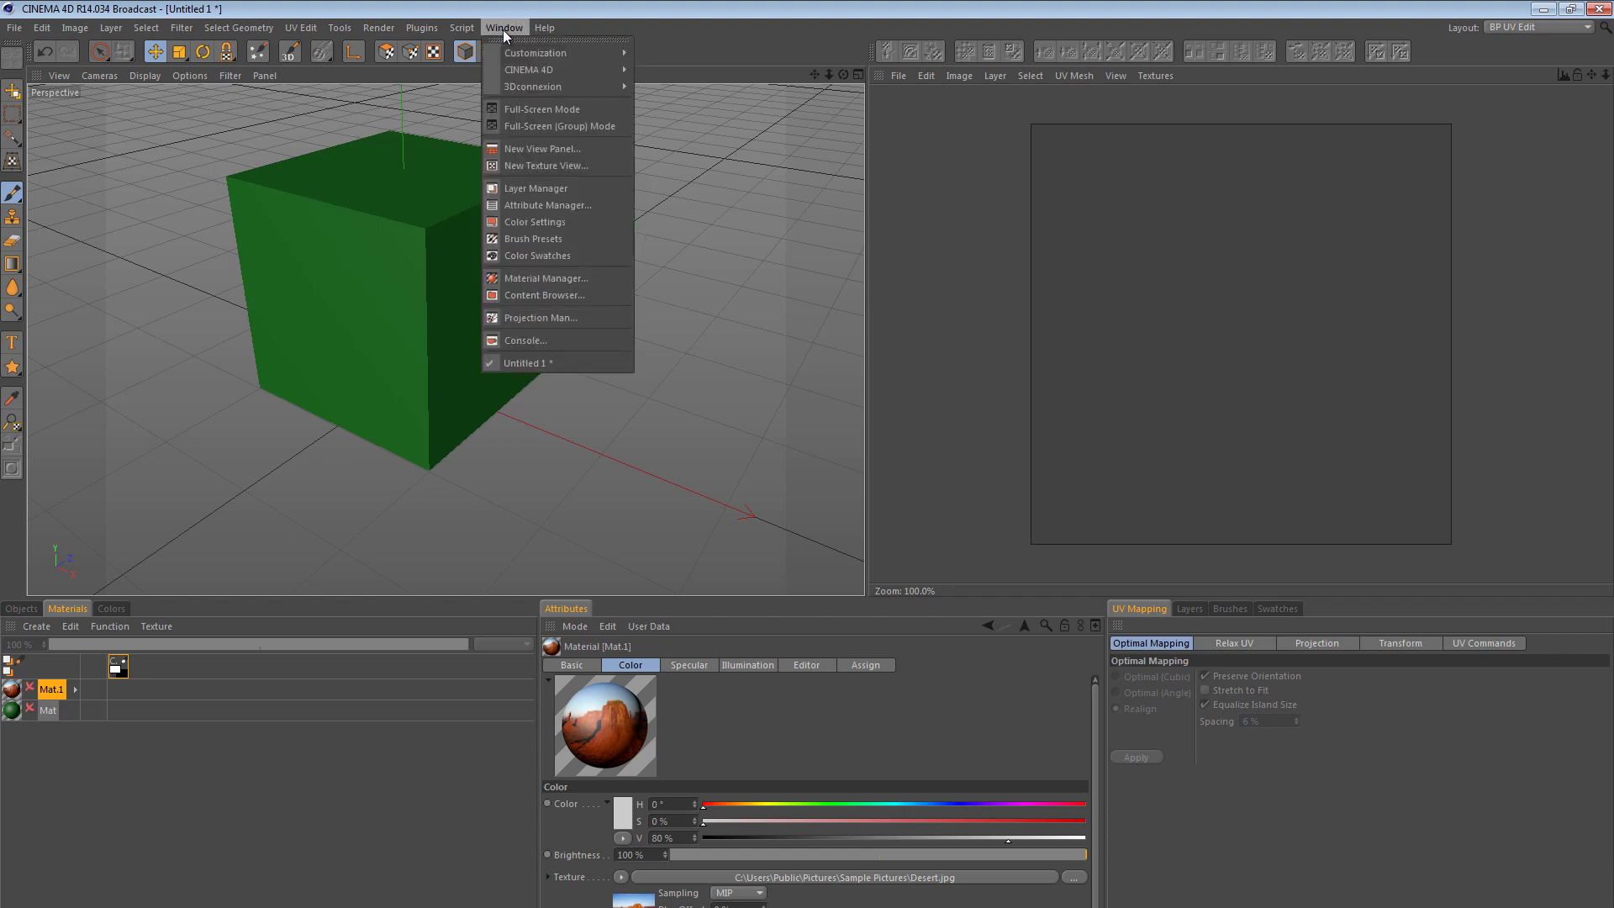
left_click(505, 29)
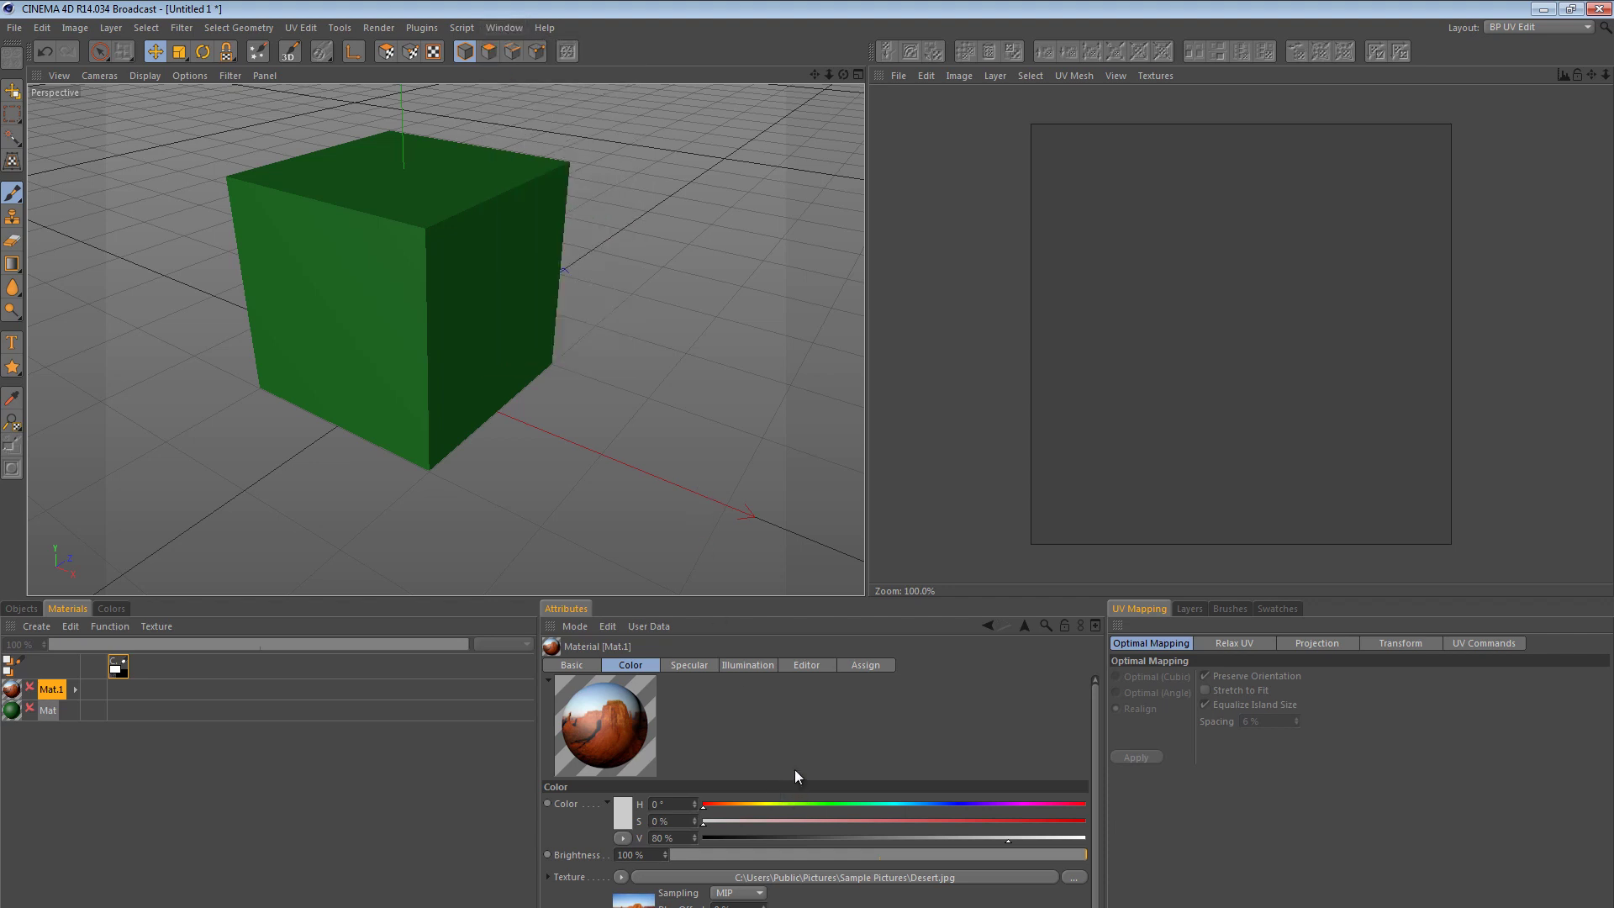
left_click_drag(12, 688, 387, 331)
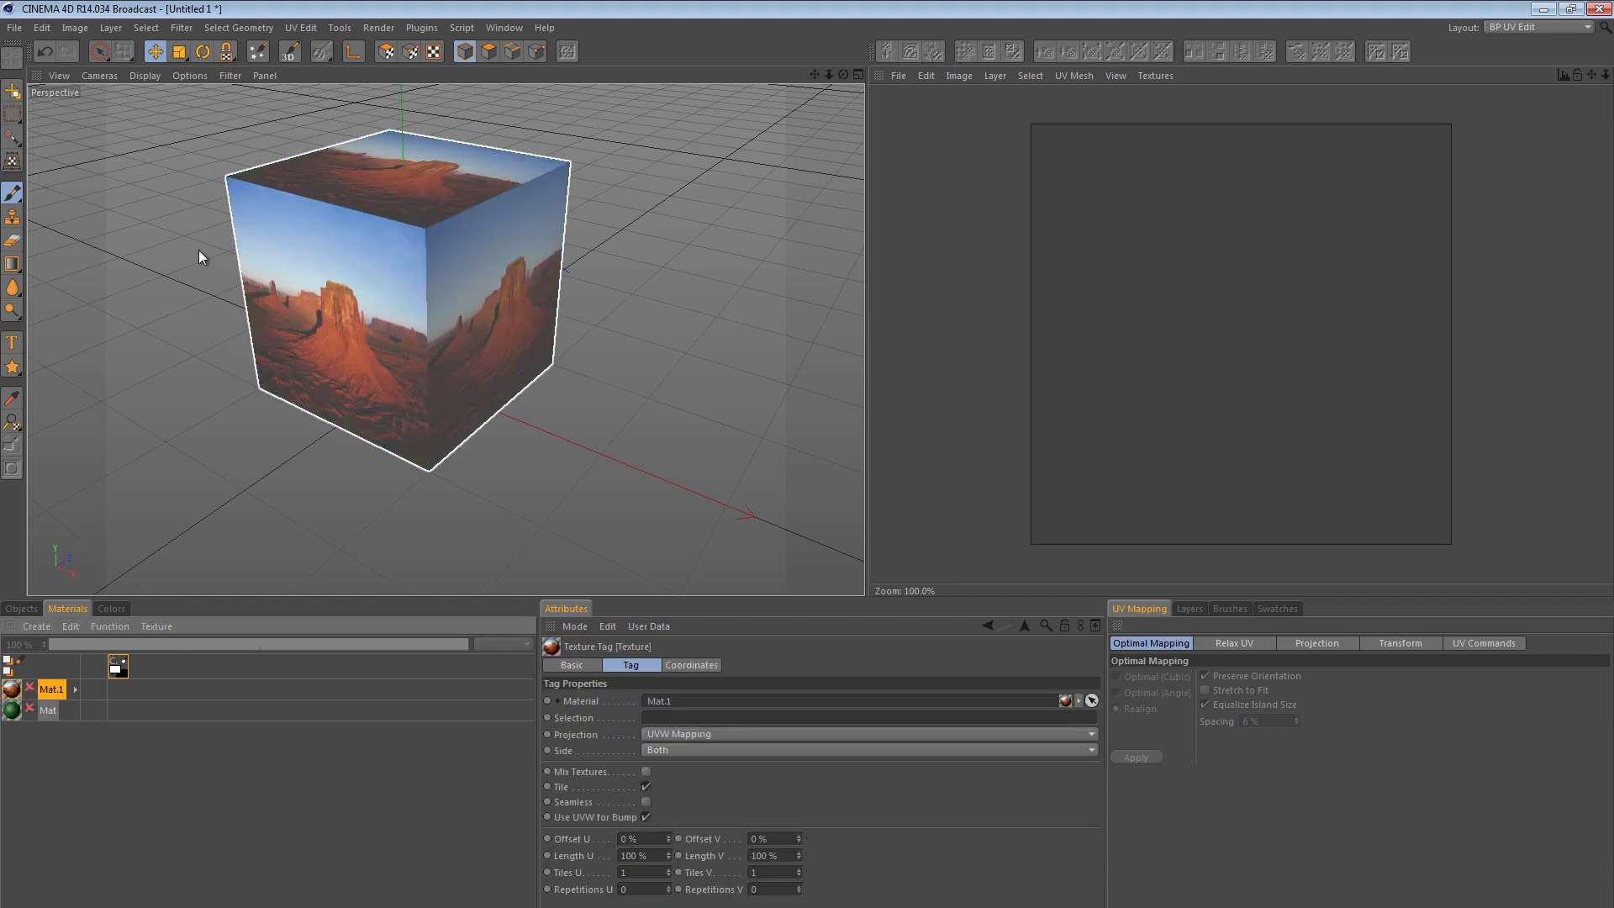
- Switch to UV Polygons mode and make the Cube object editable with C
left_click(156, 52)
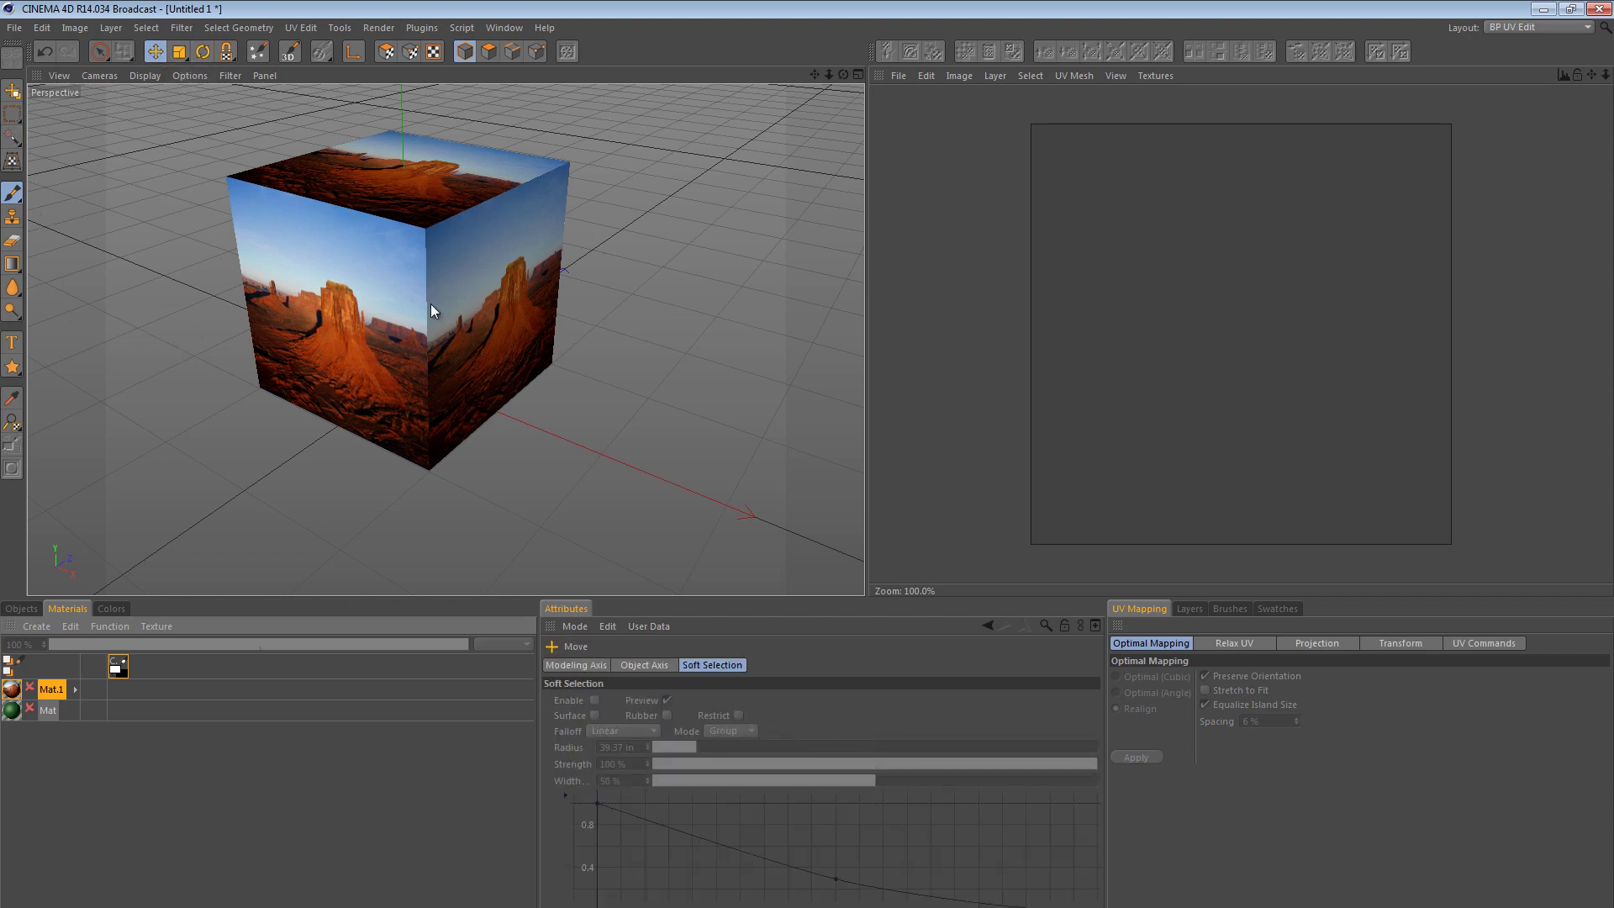
left_click_drag(387, 252, 413, 298, "alt")
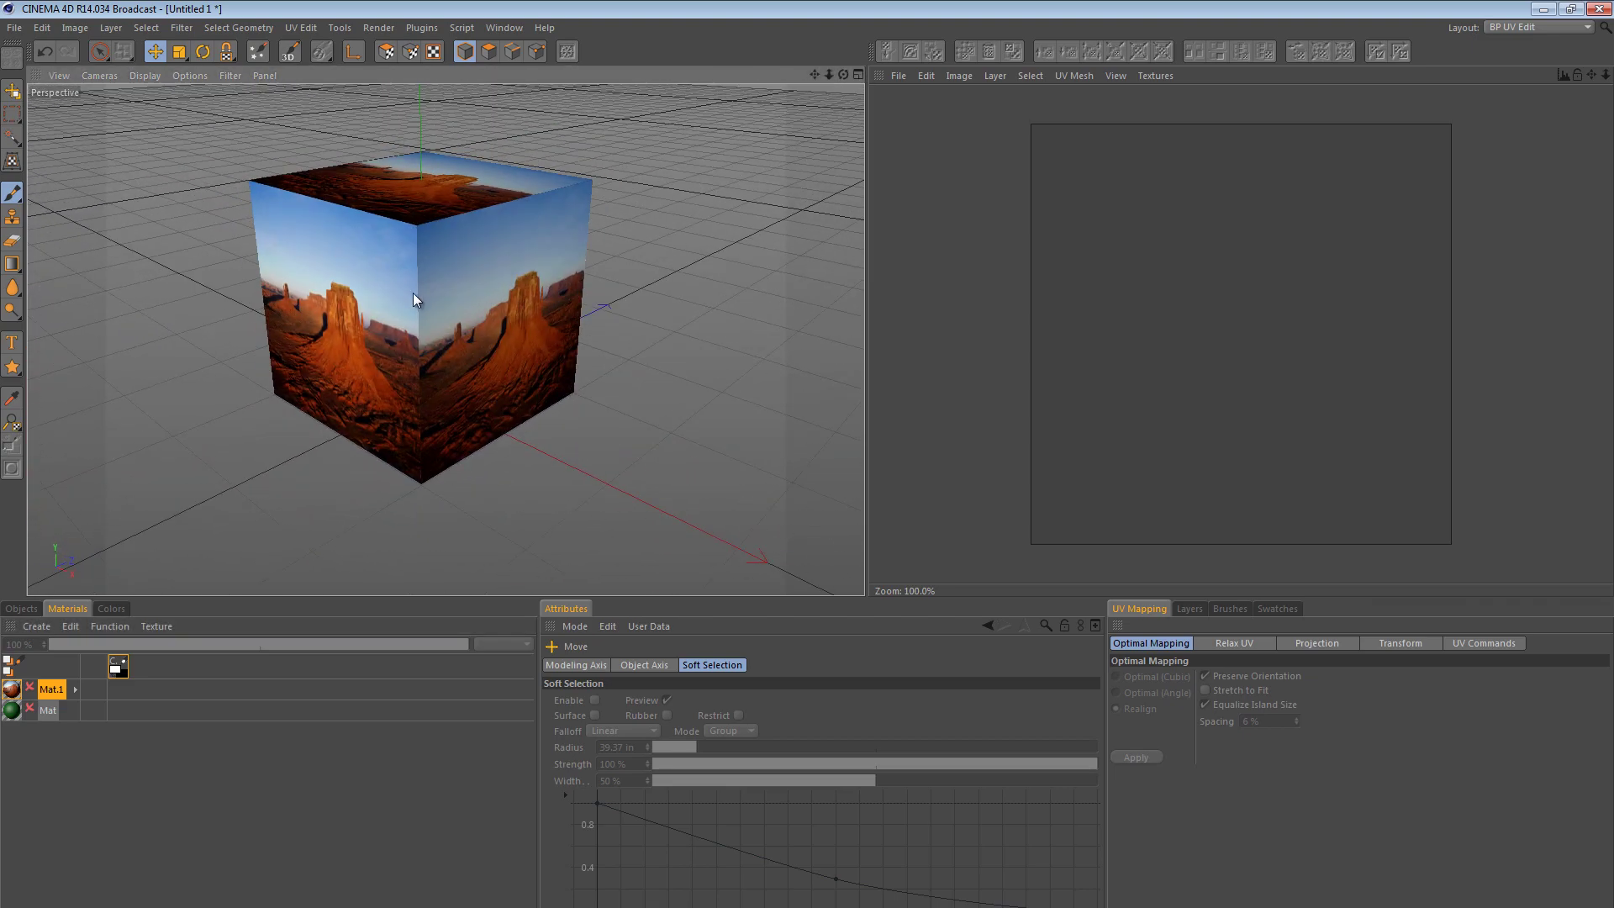
left_click(385, 54)
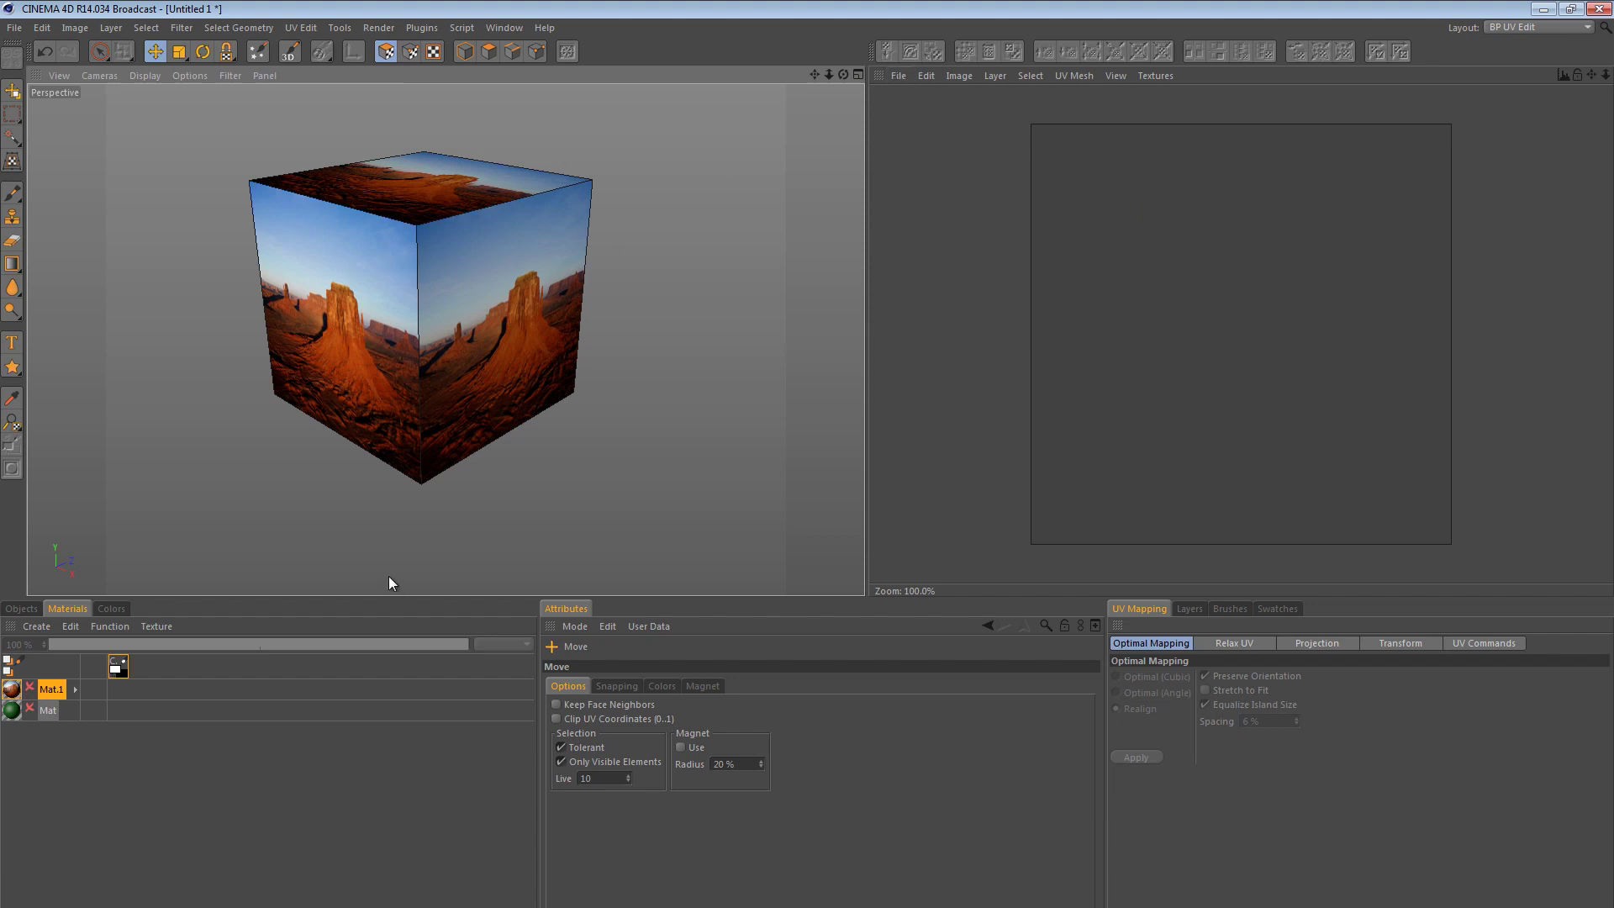
left_click(25, 610)
left_click(41, 647)
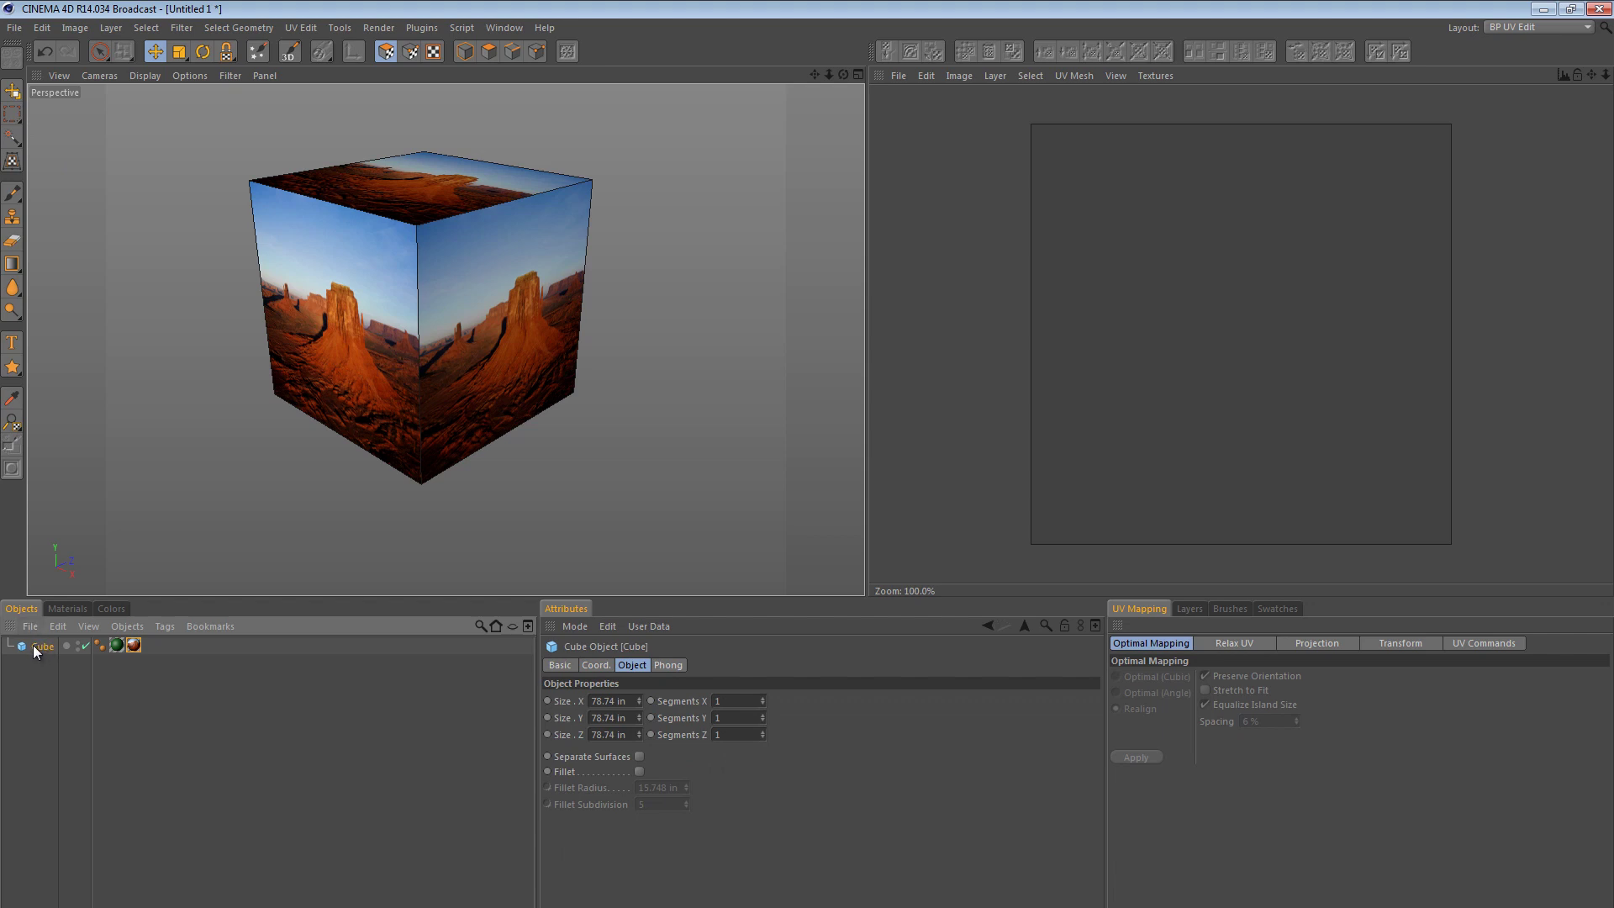
key("c")
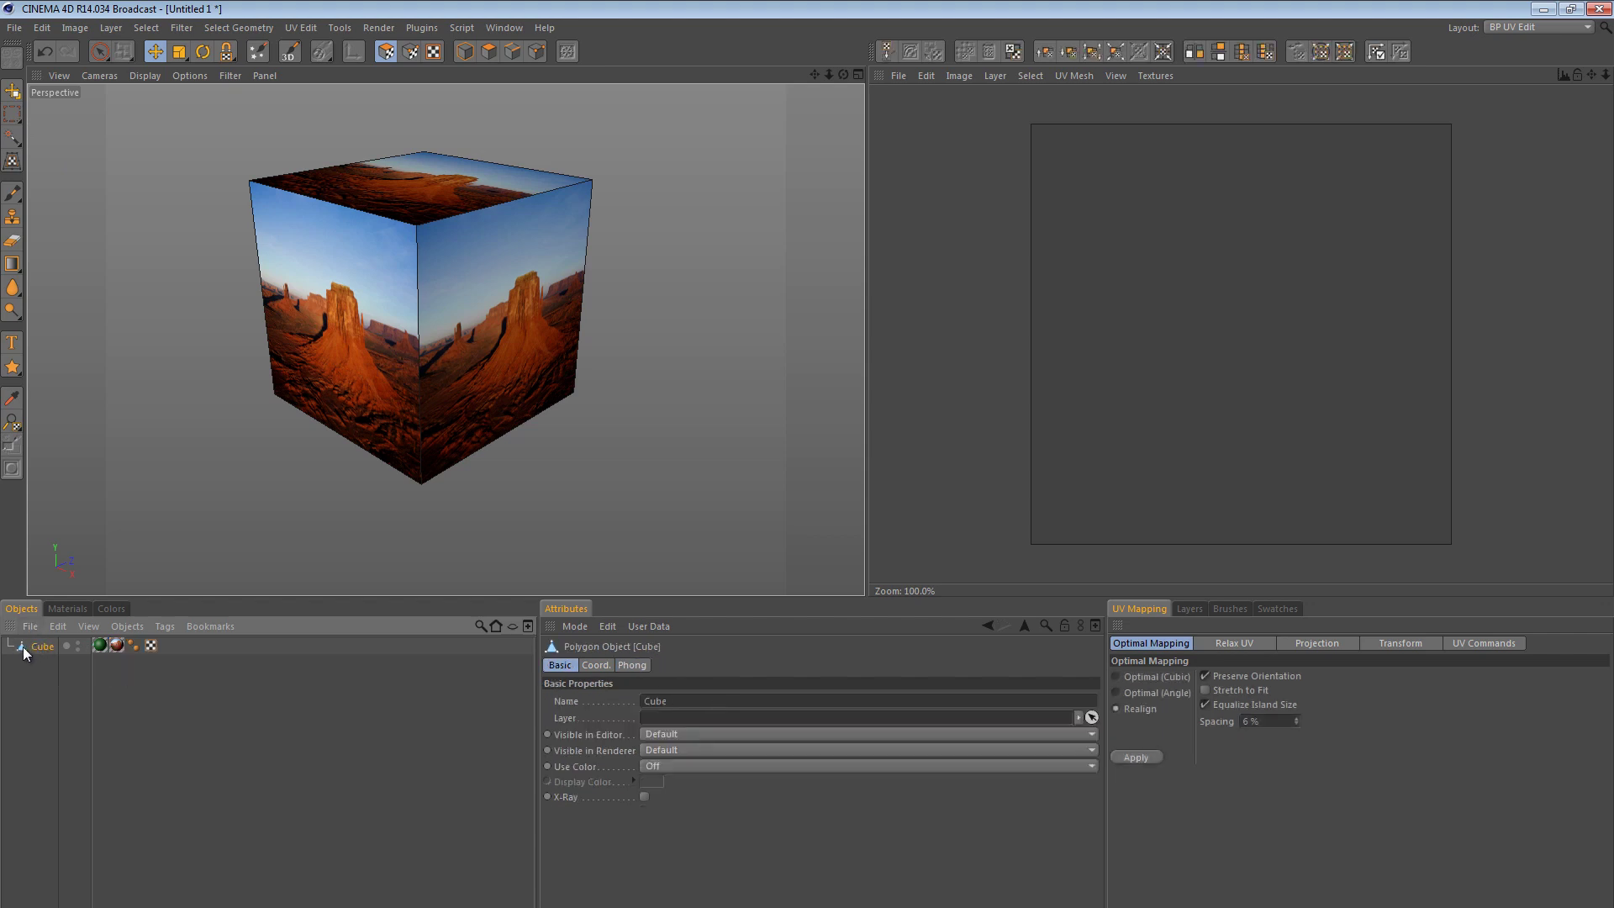
- Select the cube's left face and scale its UV square down in the UV editor
left_click(493, 52)
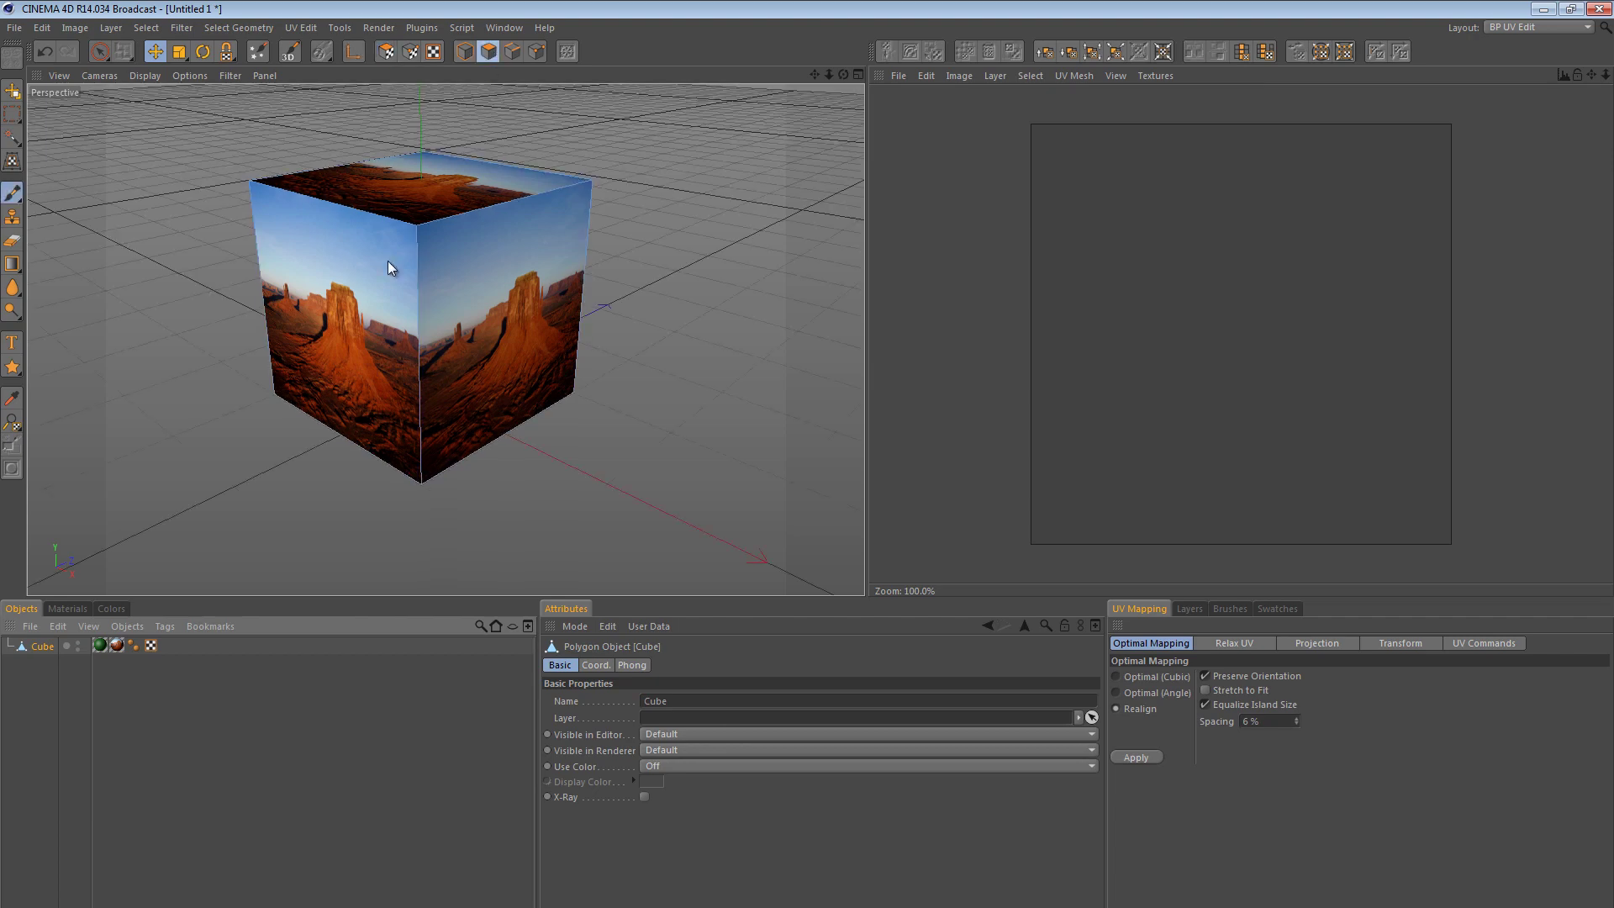
left_click(363, 301)
left_click_drag(331, 269, 350, 346, "alt")
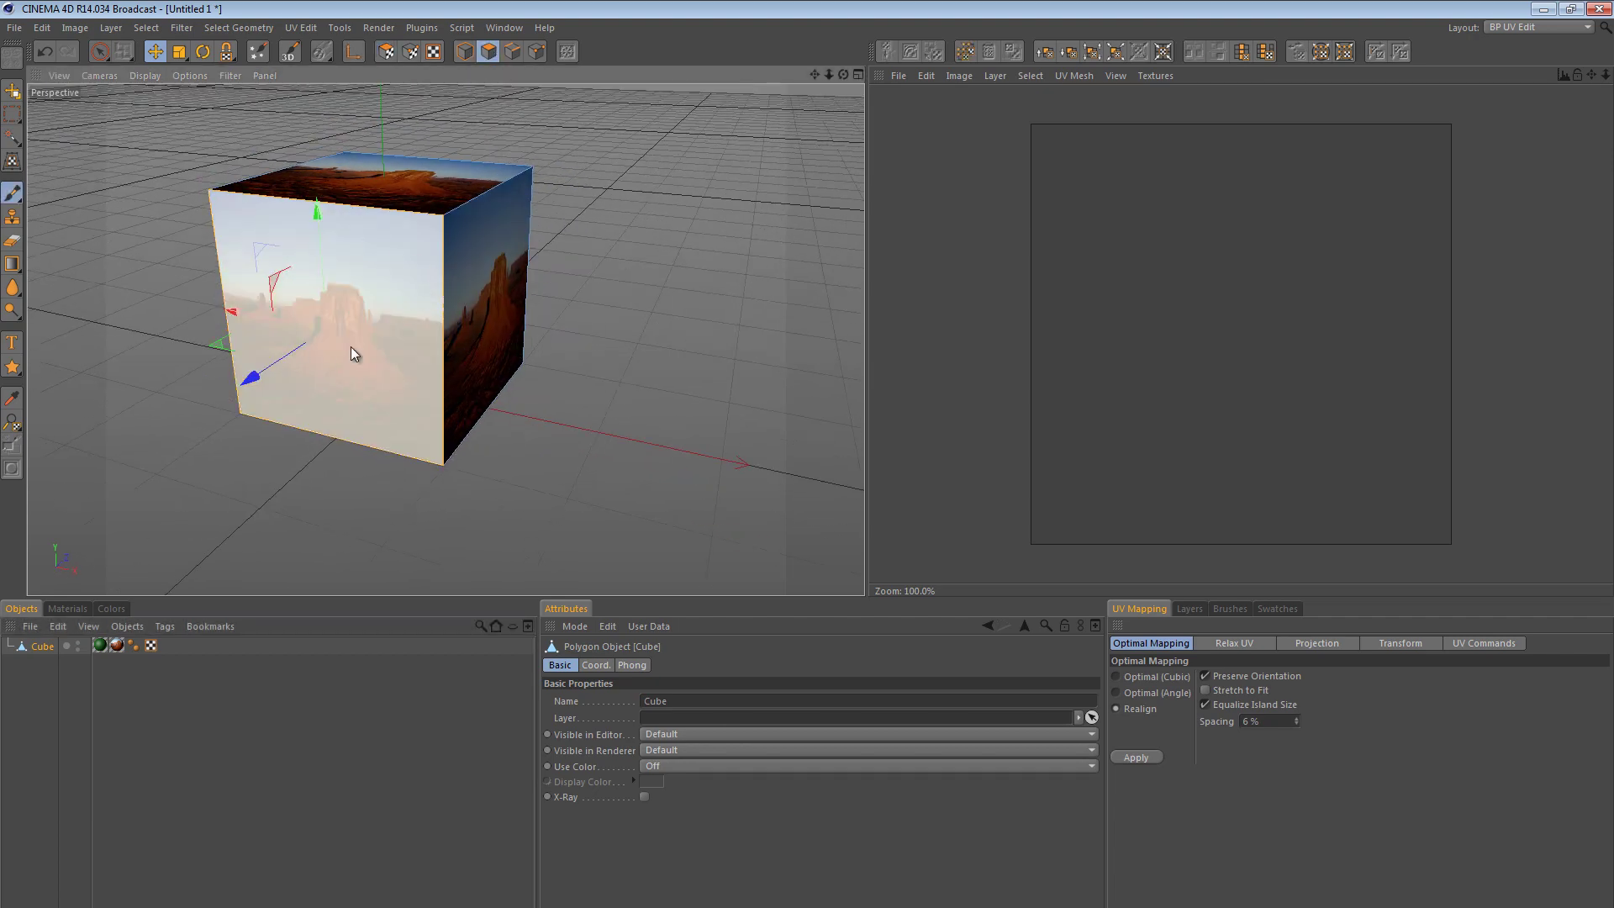
left_click(386, 52)
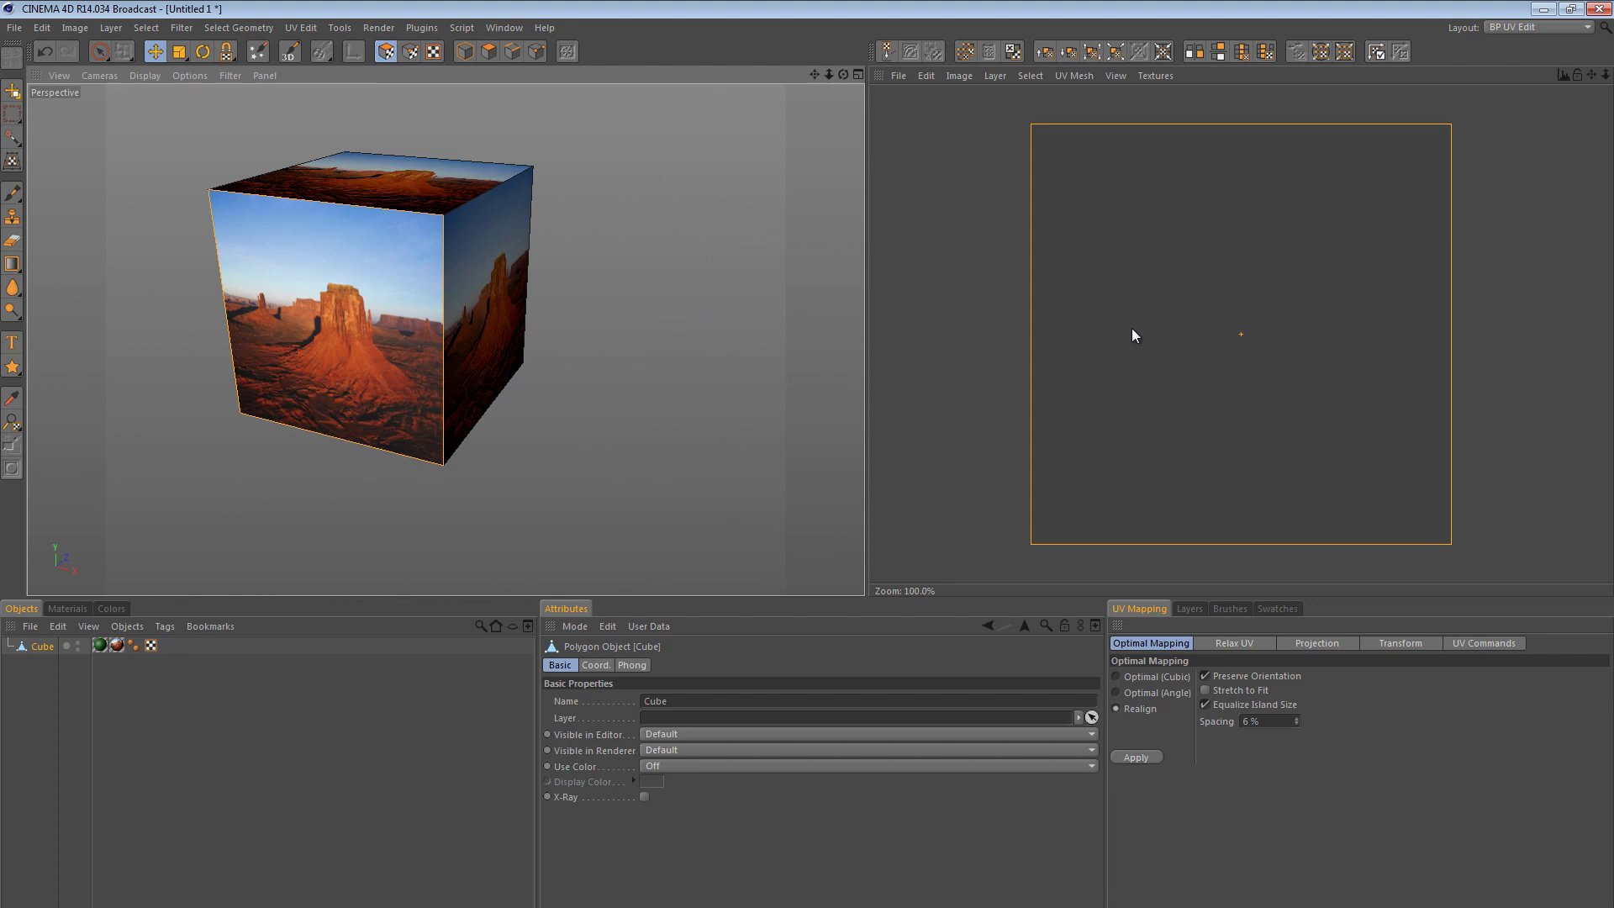
key("t")
left_click_drag(1243, 342, 871, 489)
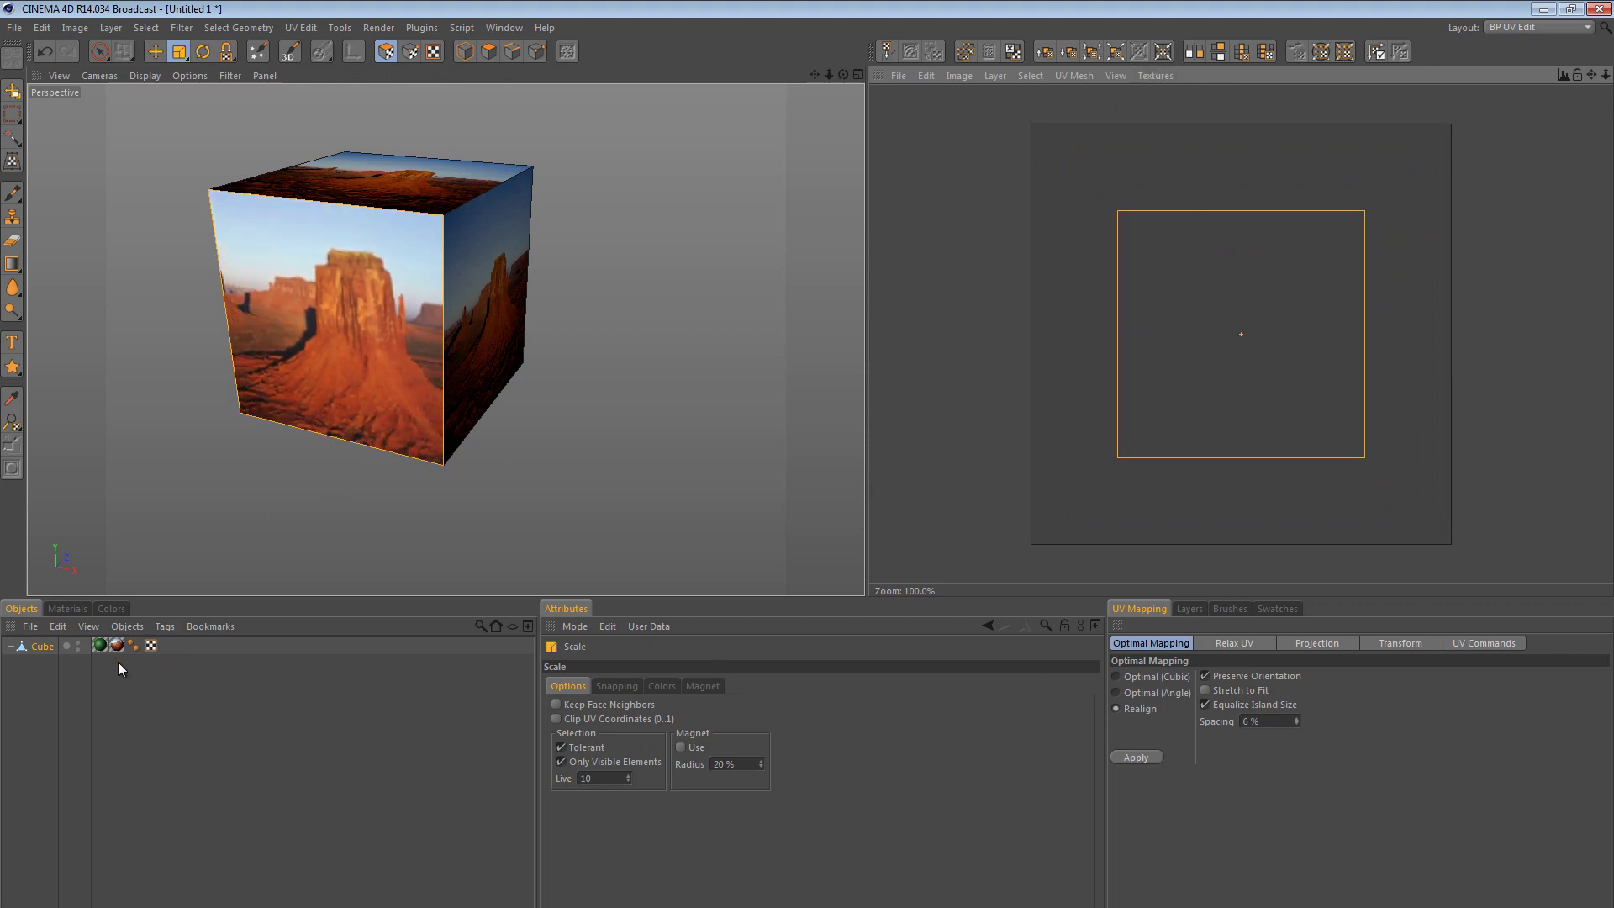
- Load Mat.1's textures for painting from the material's context menu
left_click(71, 610)
right_click(11, 695)
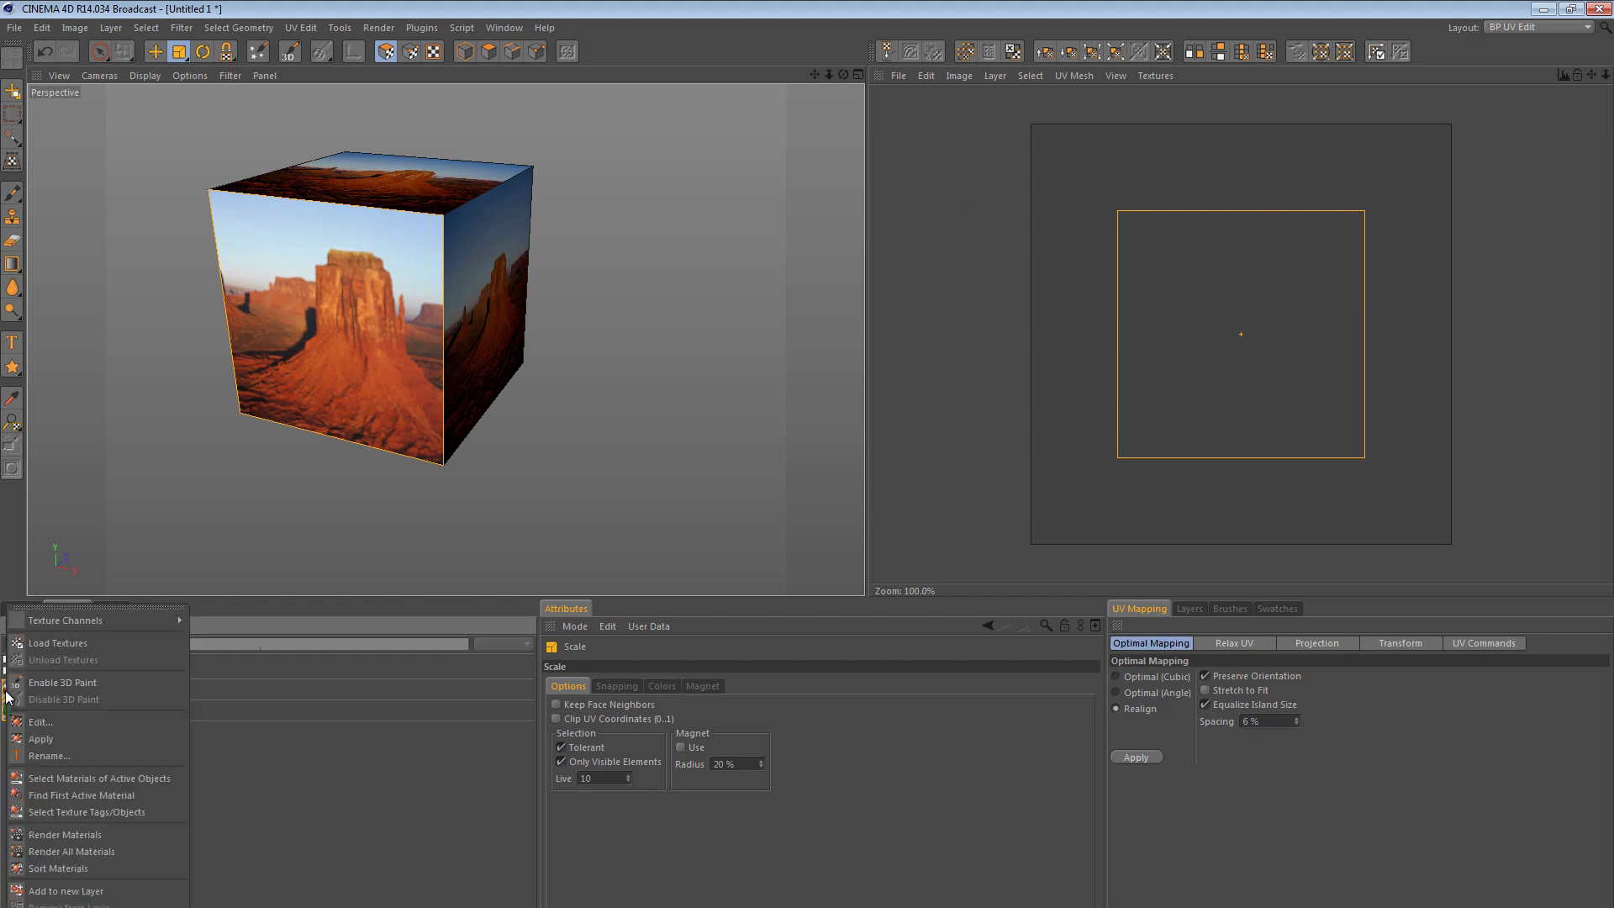
left_click(64, 643)
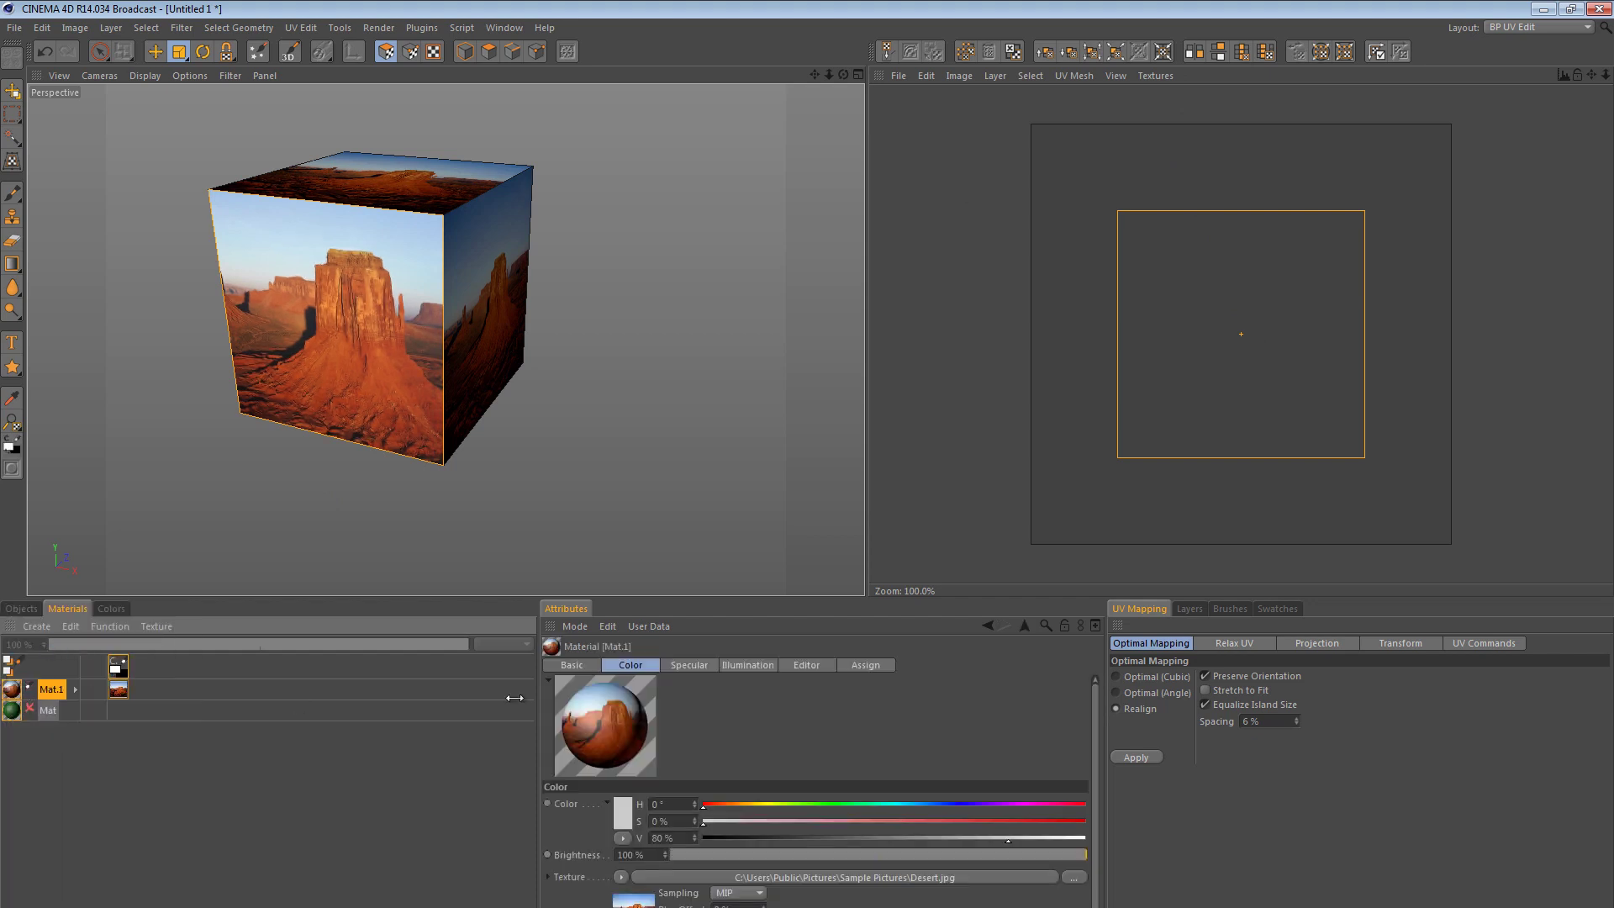
- Show Desert.jpg behind the UV layout, then shrink and move the UV rectangle into a small box
left_click(1152, 77)
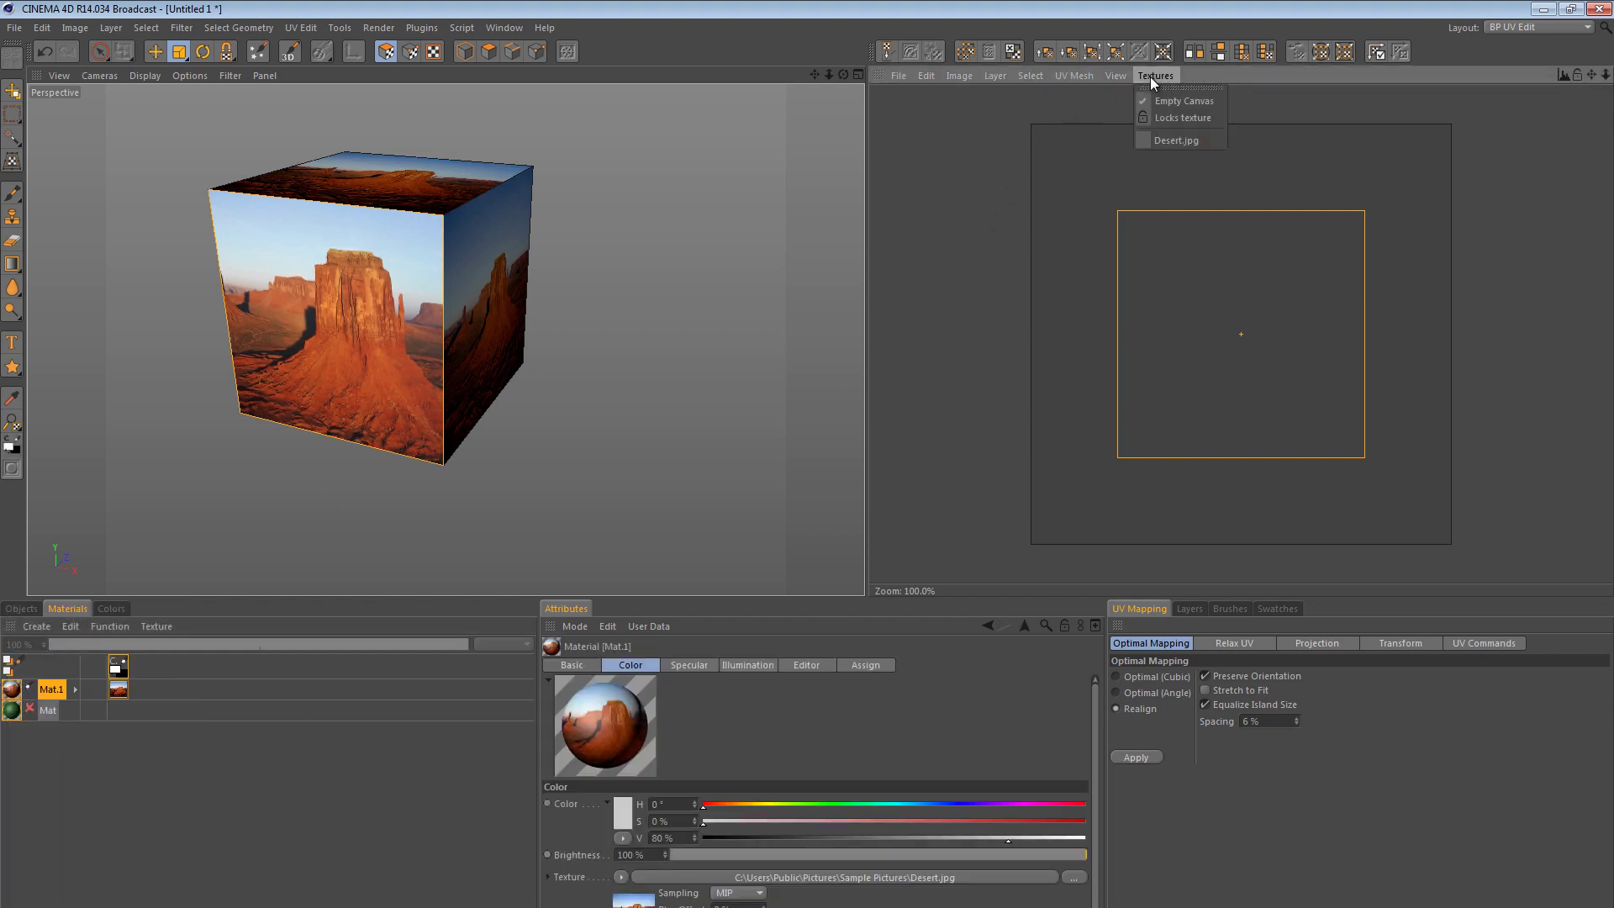
left_click(1189, 140)
key("e")
left_click_drag(874, 487, 870, 487)
key("t")
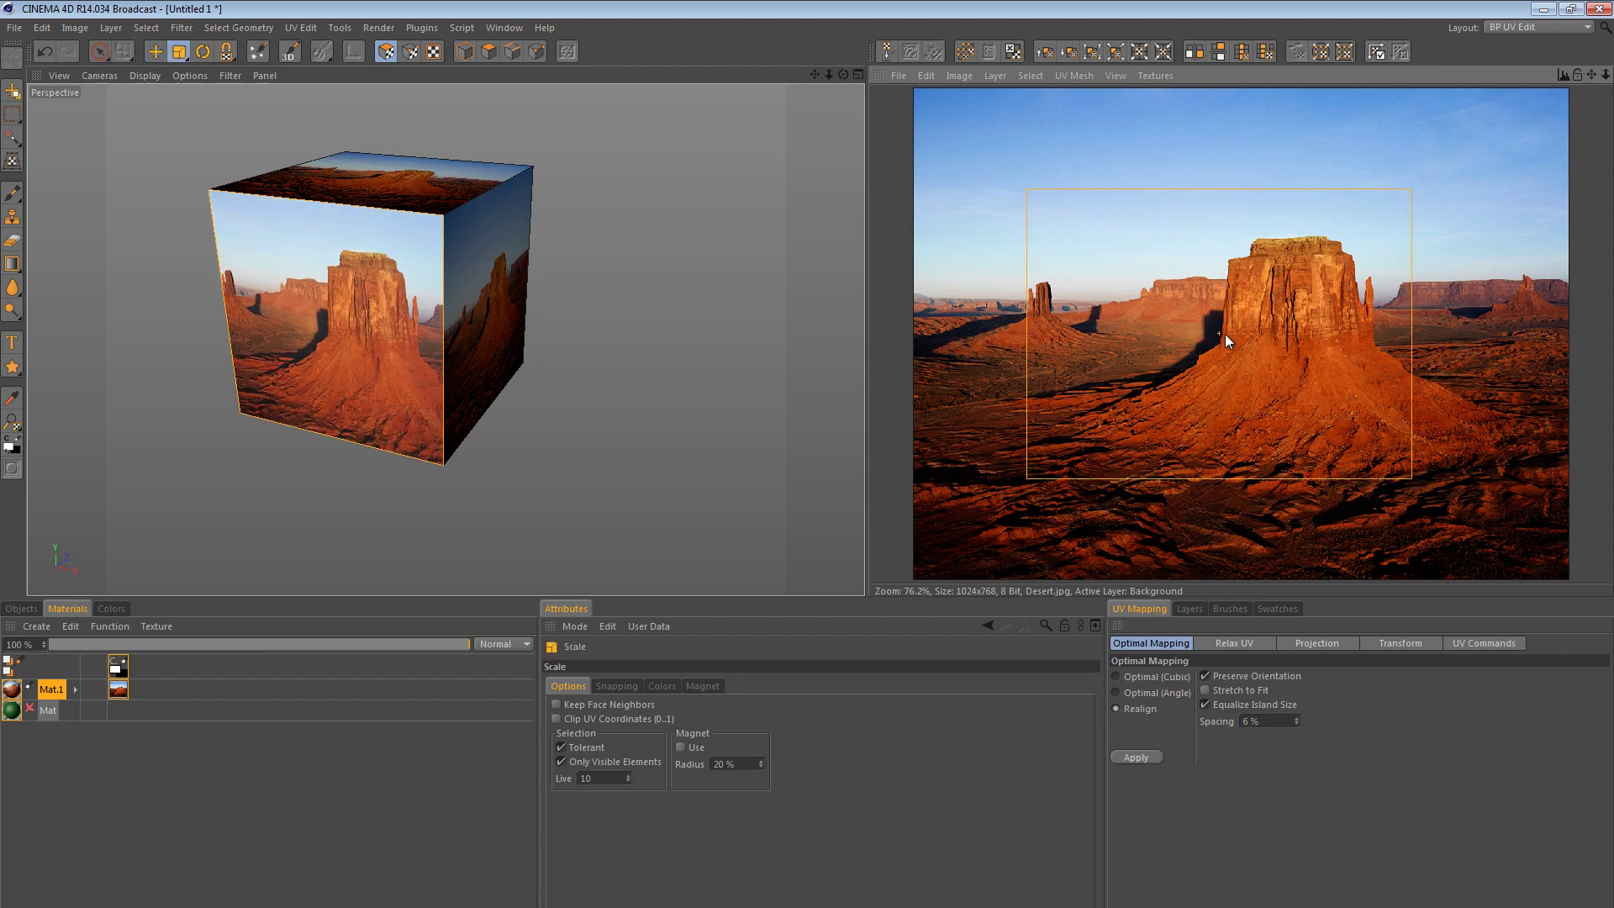
left_click_drag(1222, 333, 871, 487)
key("e")
left_click_drag(1244, 326, 869, 488)
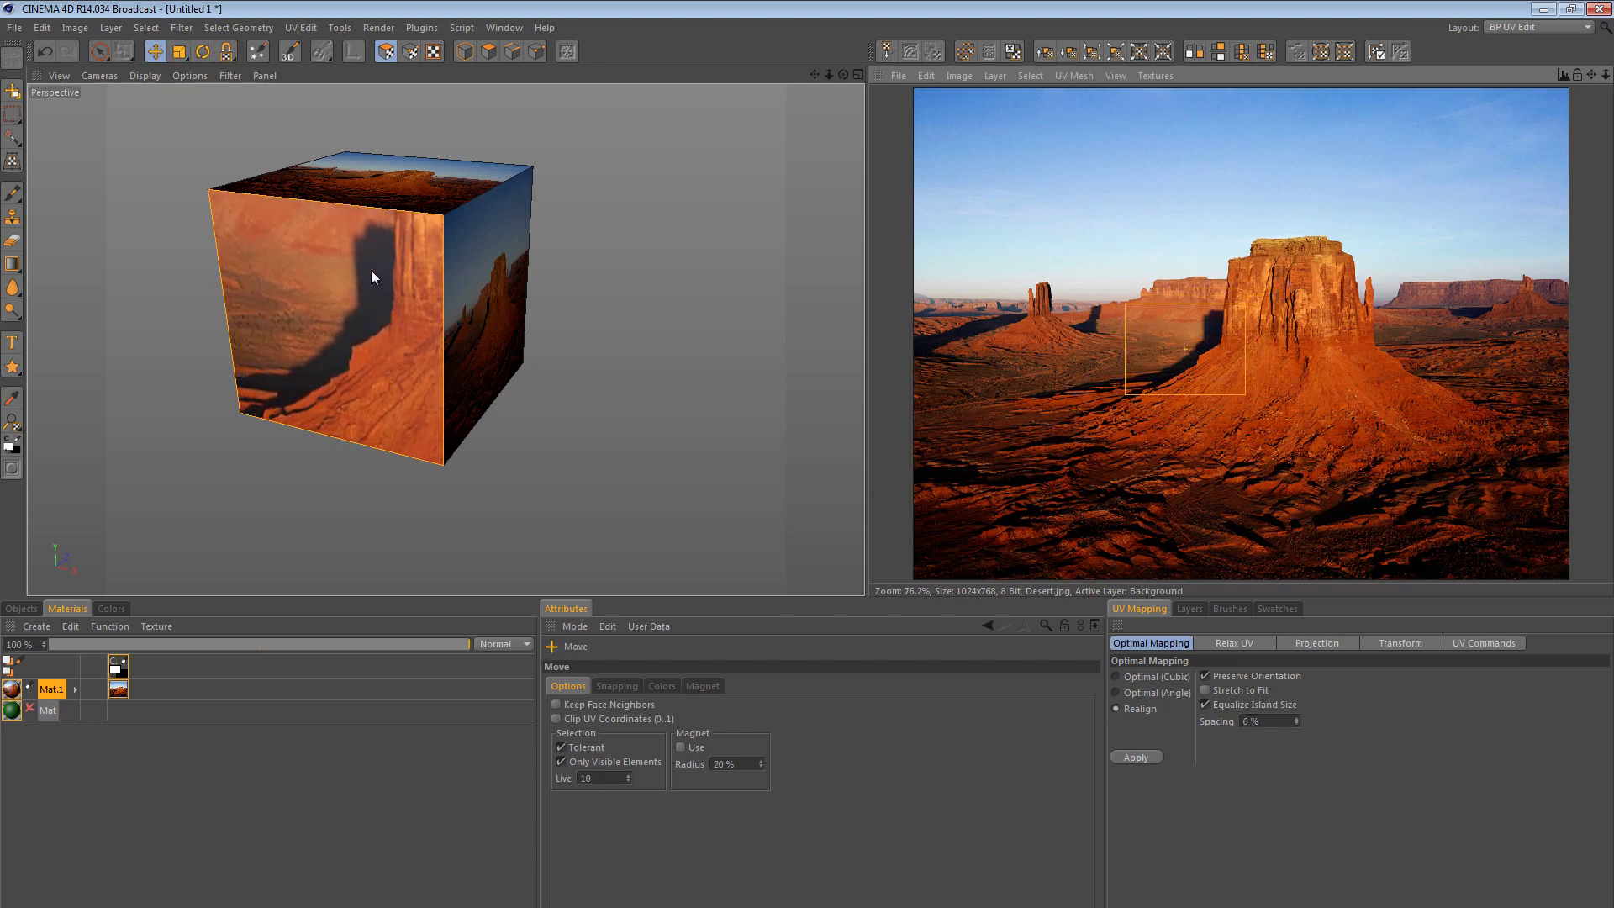
- Shift the UV layout over the sky, then return to object mode to view the cube
left_click_drag(350, 272, 452, 322, "alt")
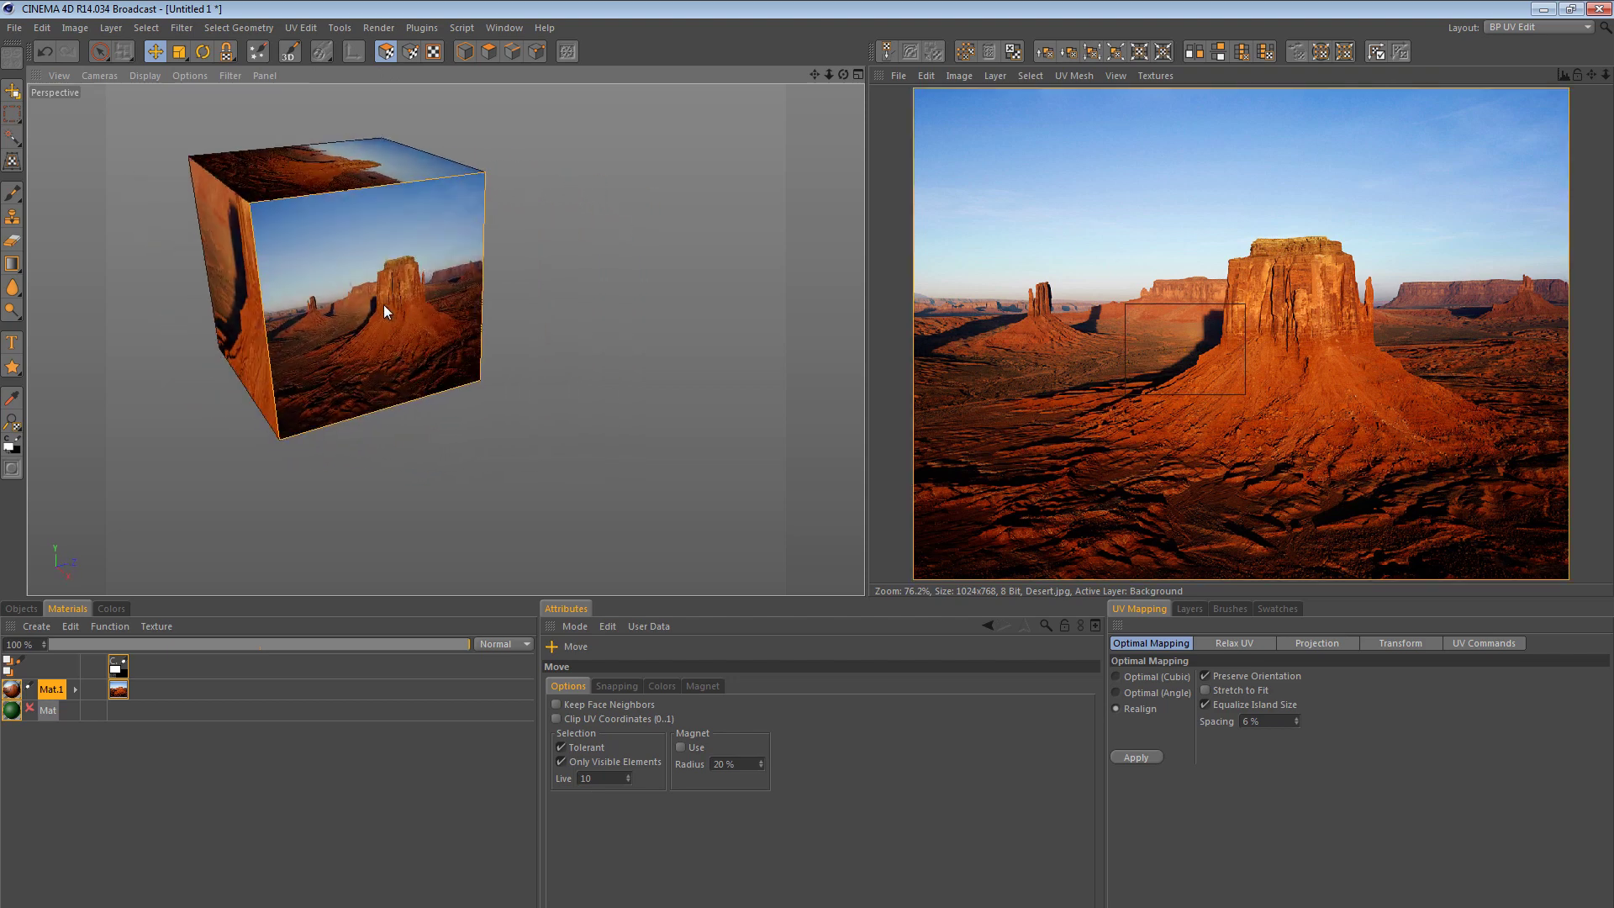
left_click_drag(1253, 392, 868, 493)
key("t")
key("e")
key("t")
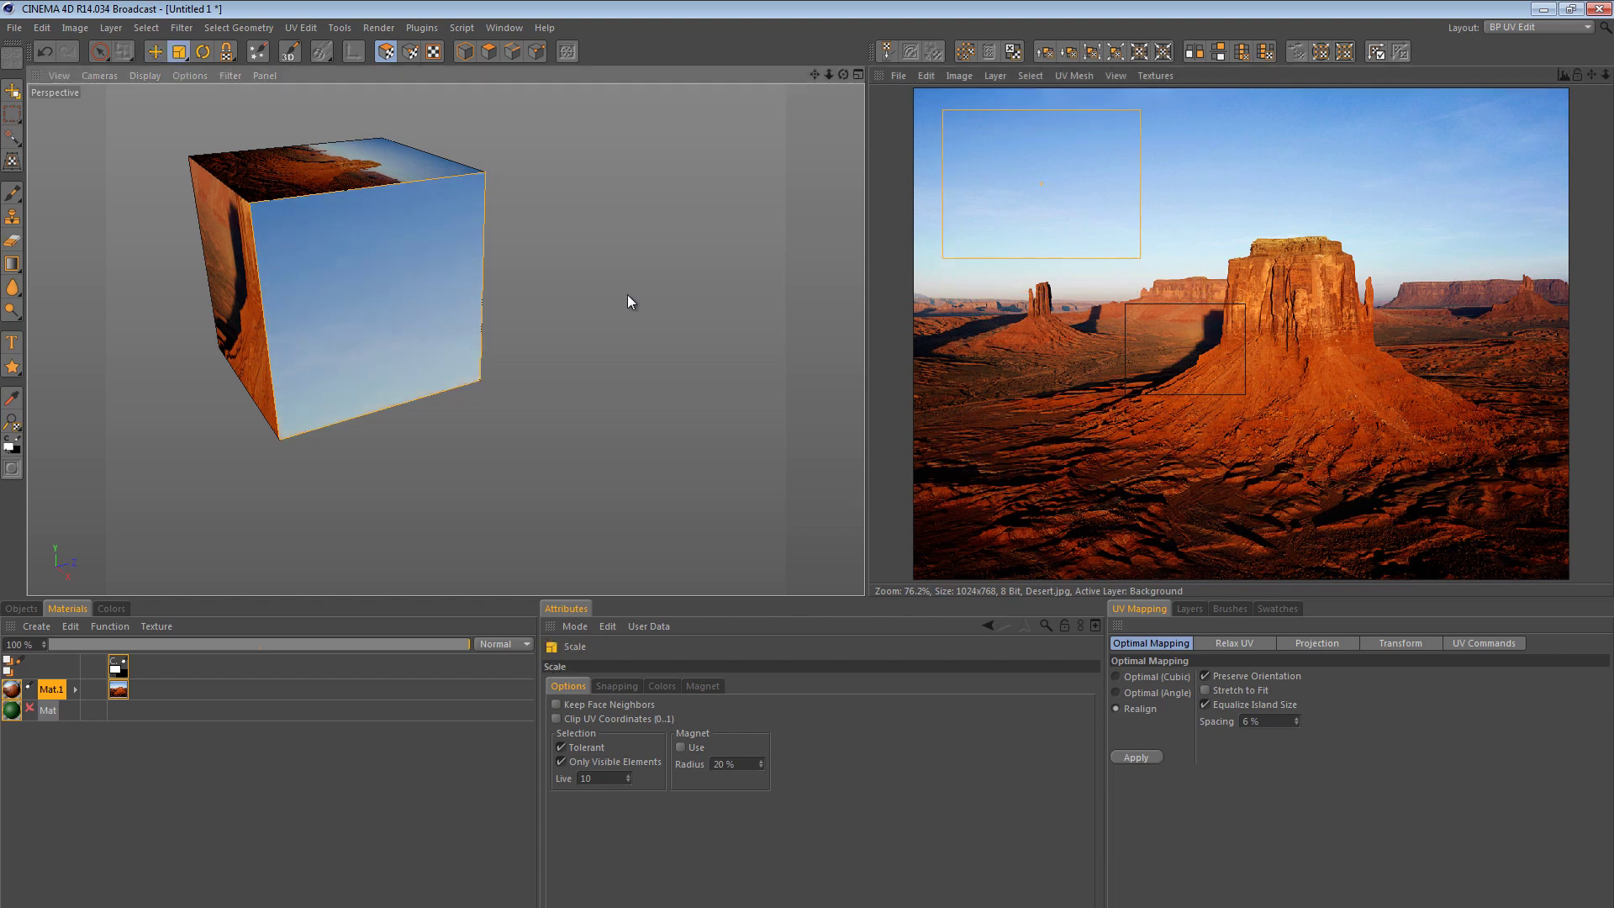
key("e")
left_click(464, 51)
left_click_drag(538, 264, 402, 477, "alt")
- Delete the Mat.1 desert material and switch back to the Standard layout
left_click(41, 693)
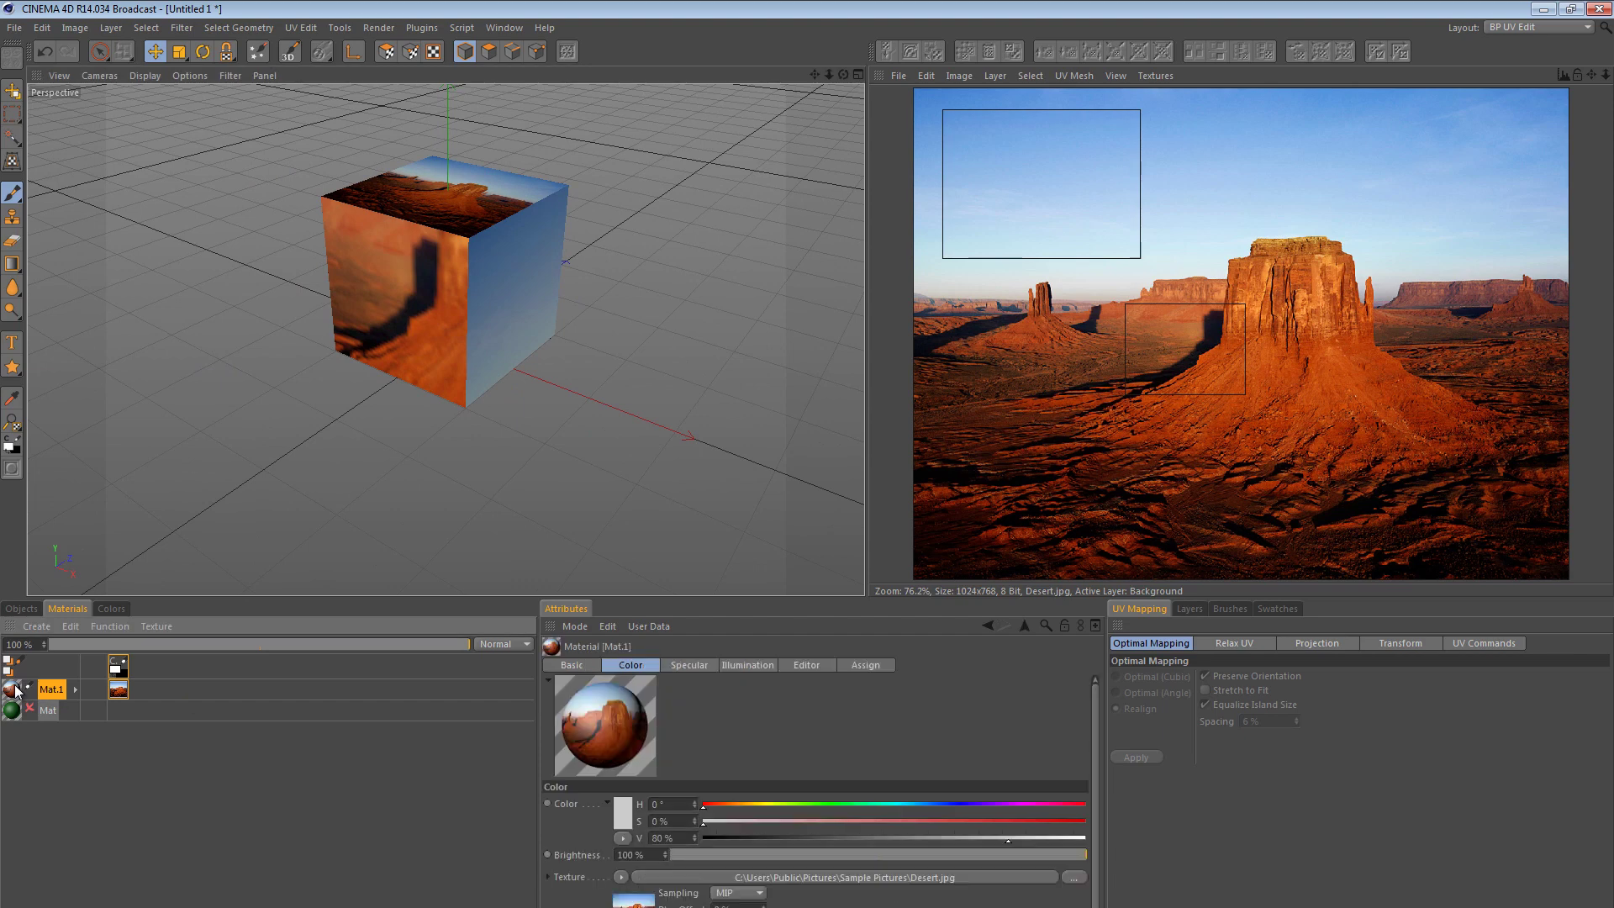
key("Delete")
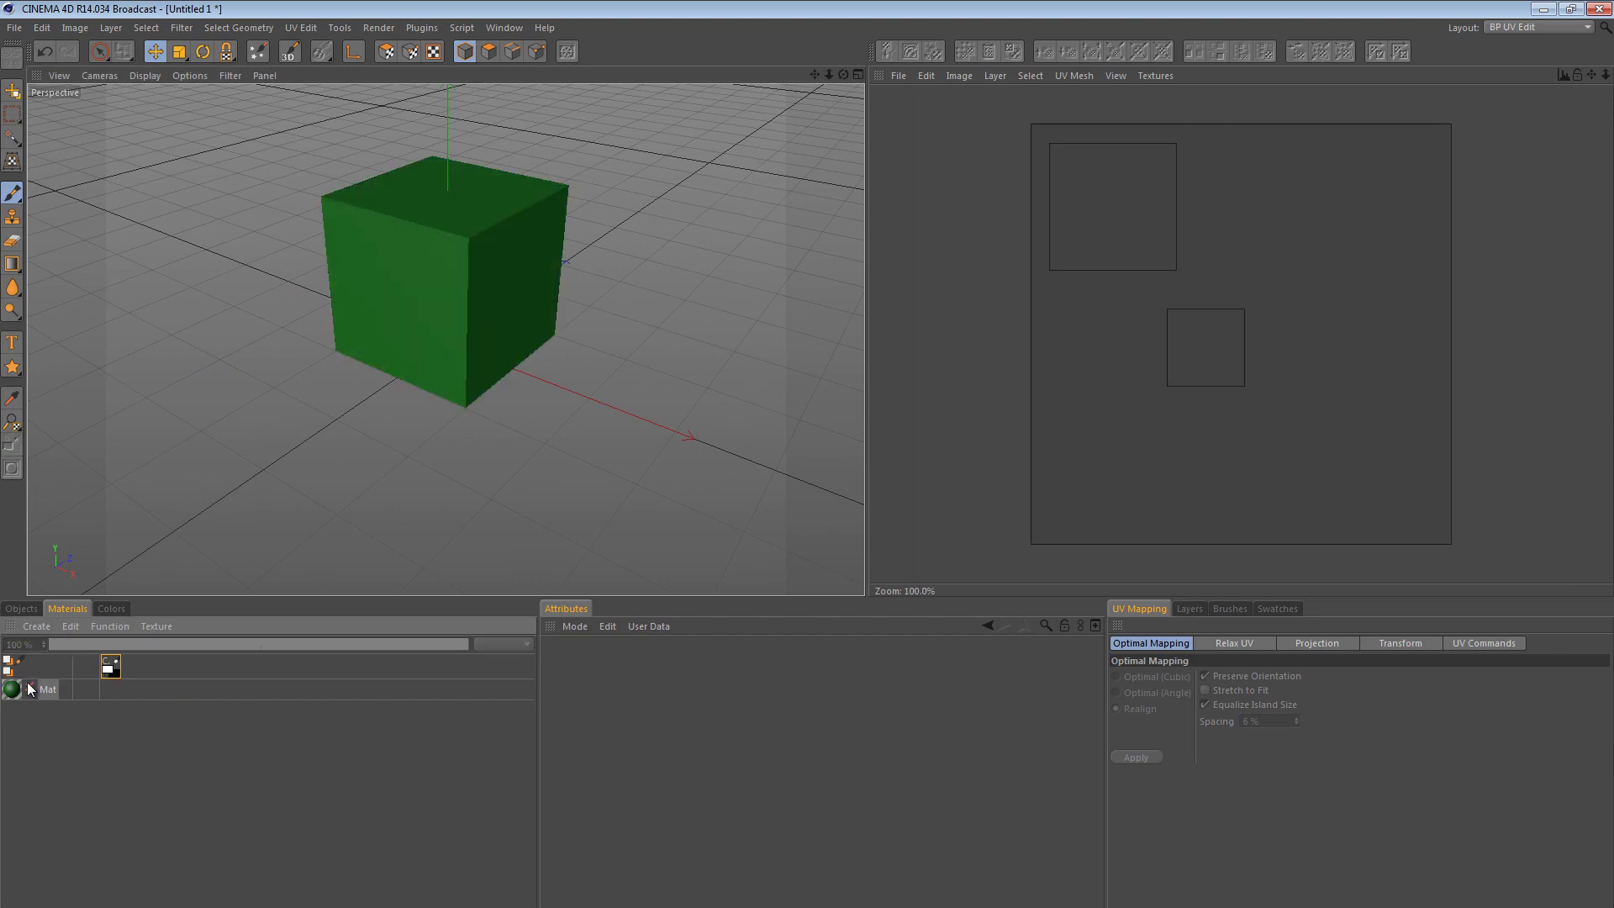
left_click(23, 608)
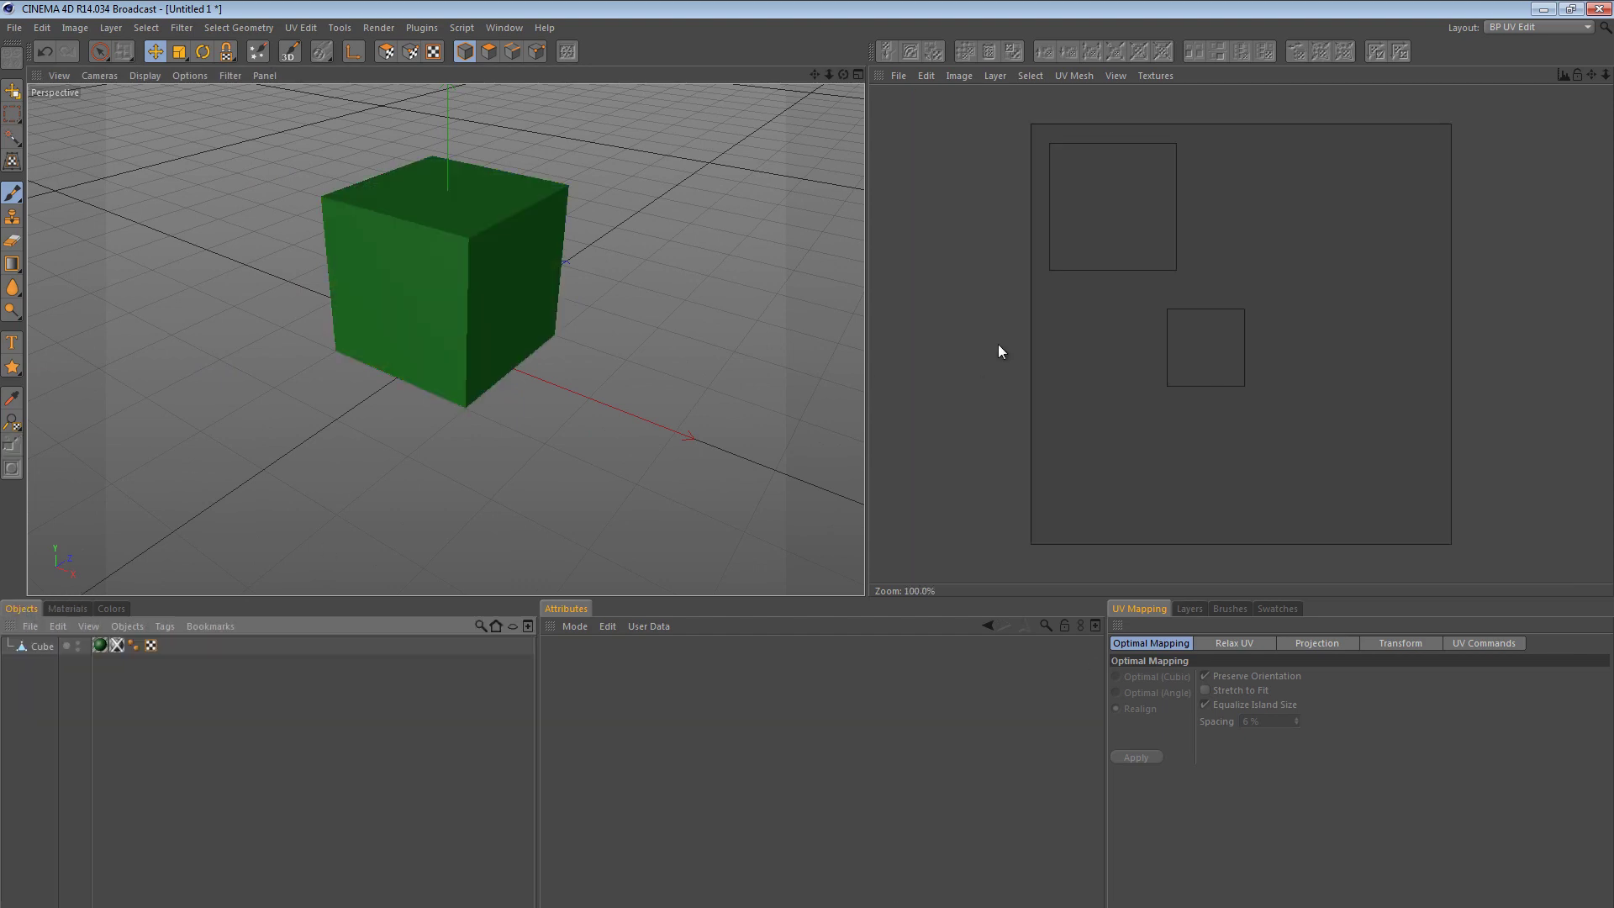
left_click(1508, 26)
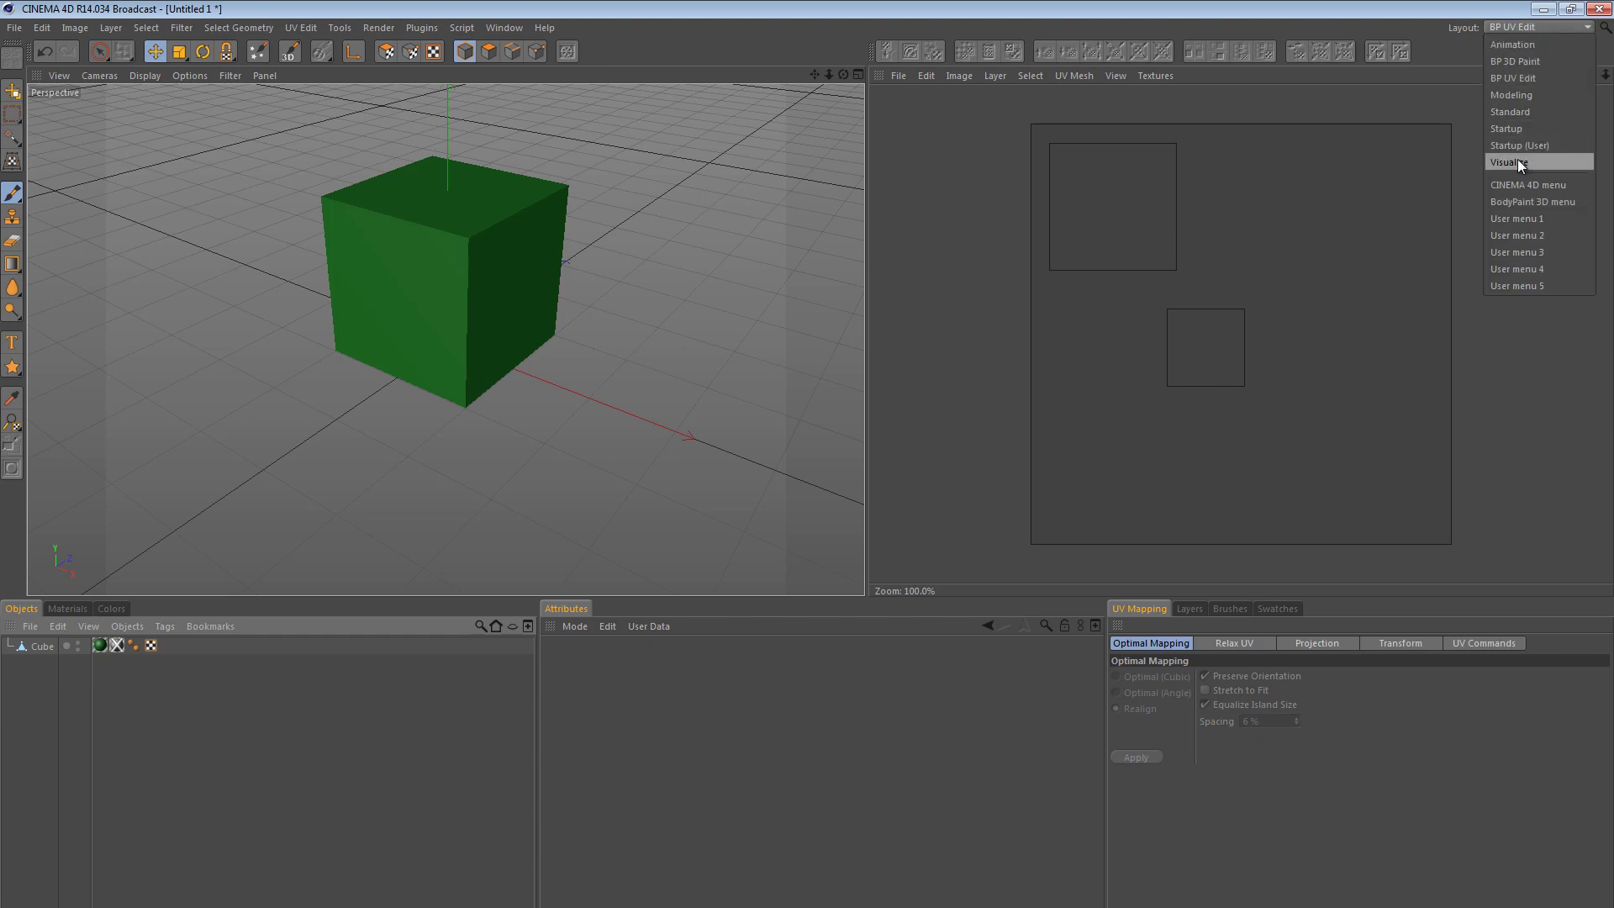
left_click(1522, 114)
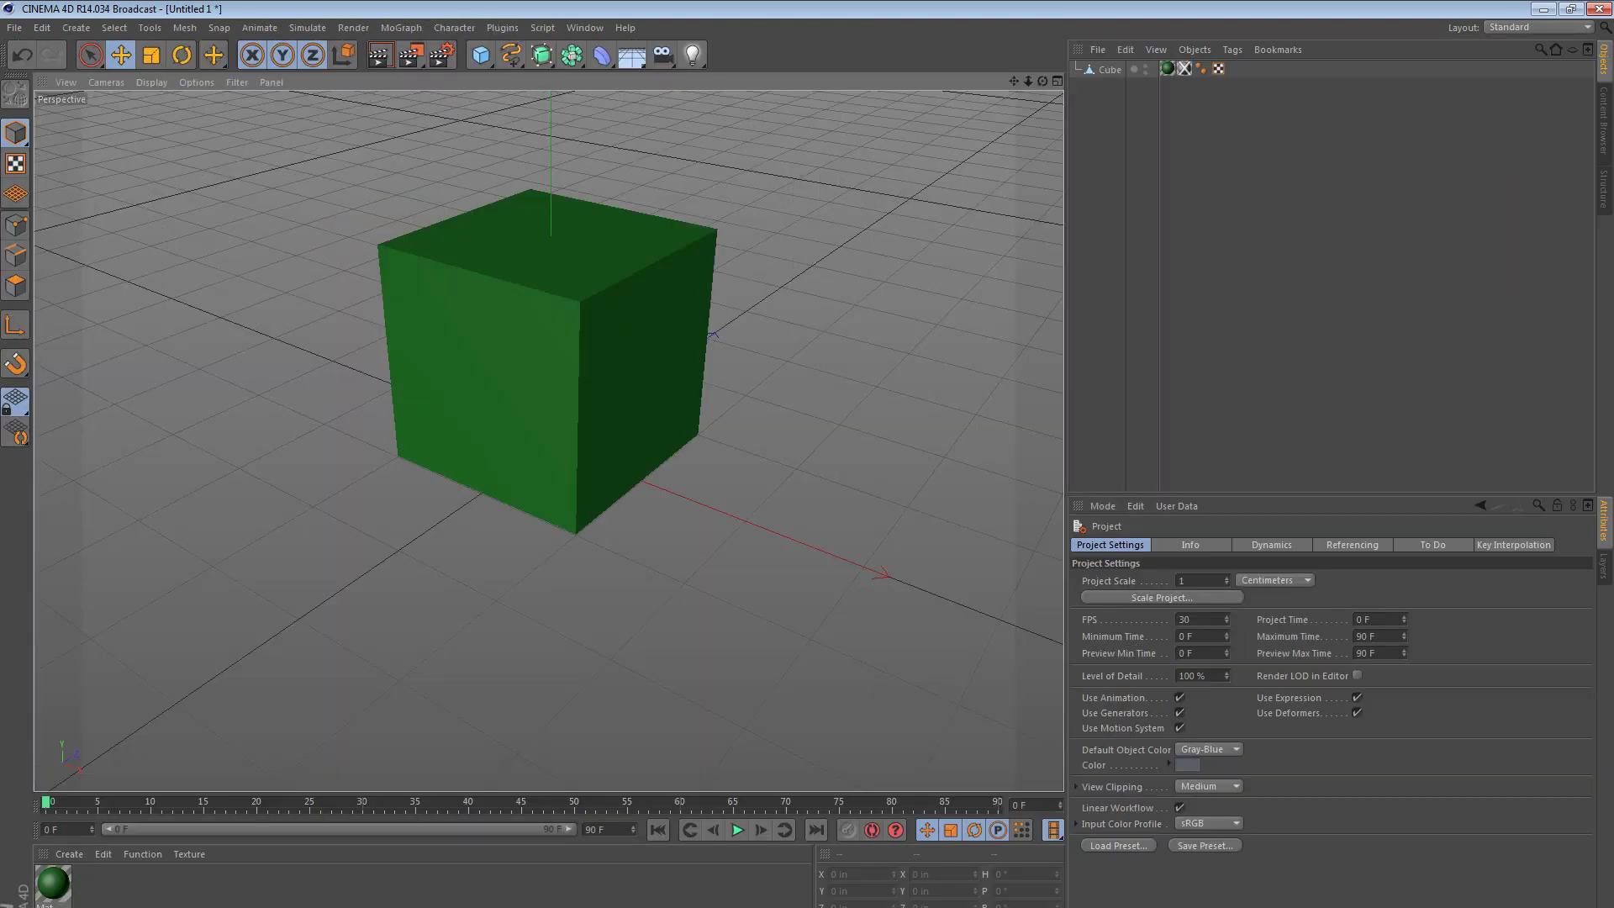
- Delete the cube's two texture tags, then select its top face in Polygon mode
left_click(540, 355)
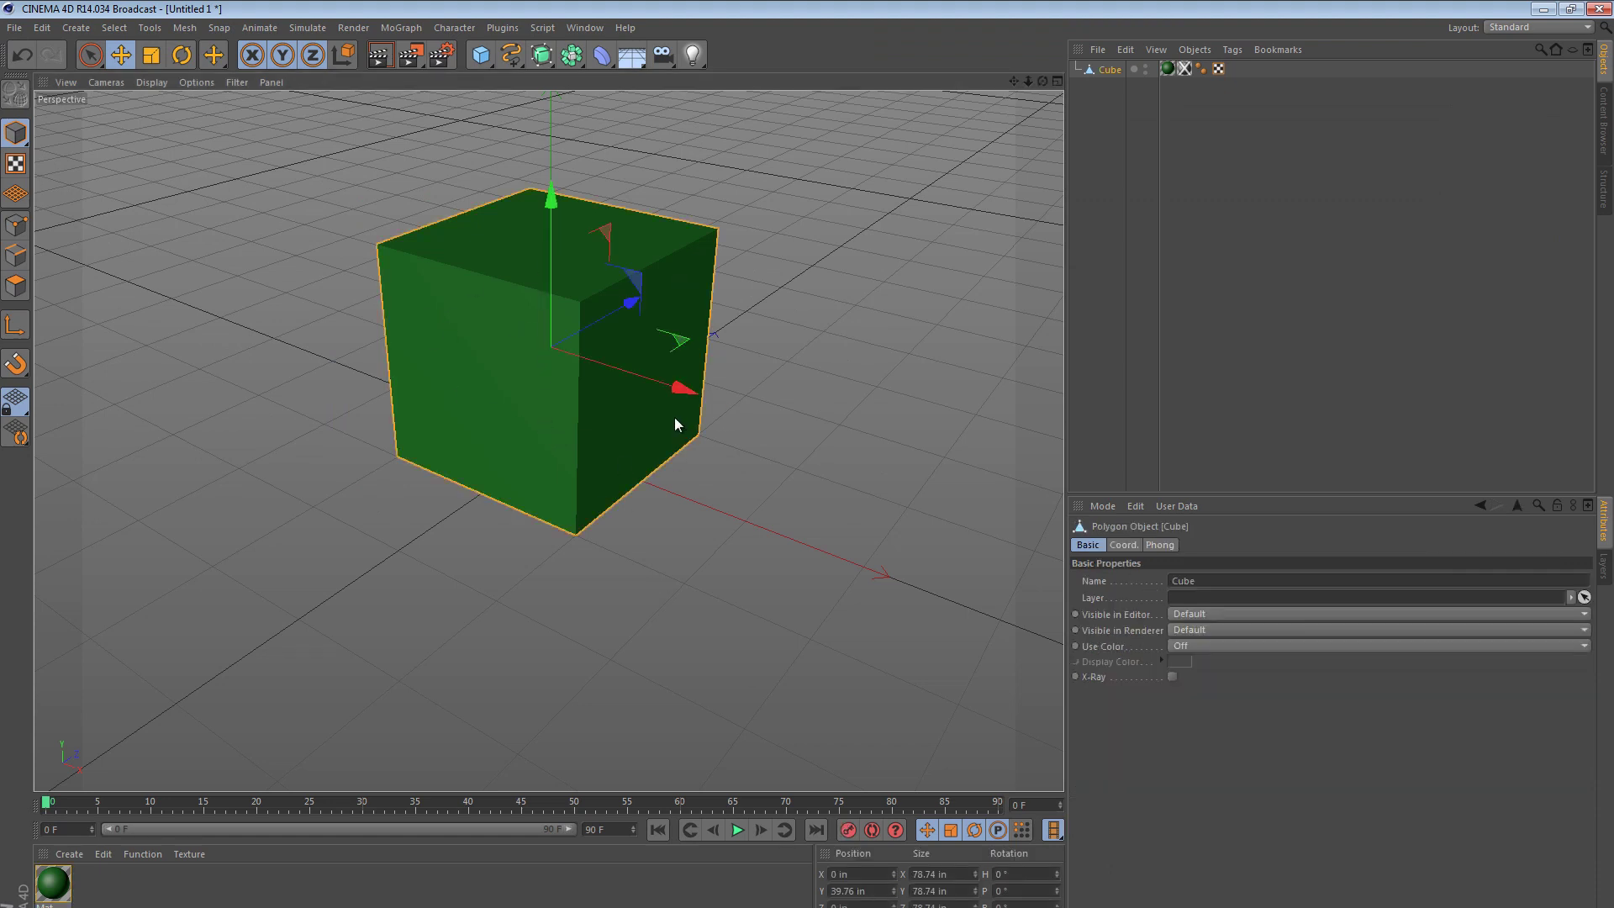
left_click(1185, 68)
key("Delete")
left_click(1168, 68)
key("Delete")
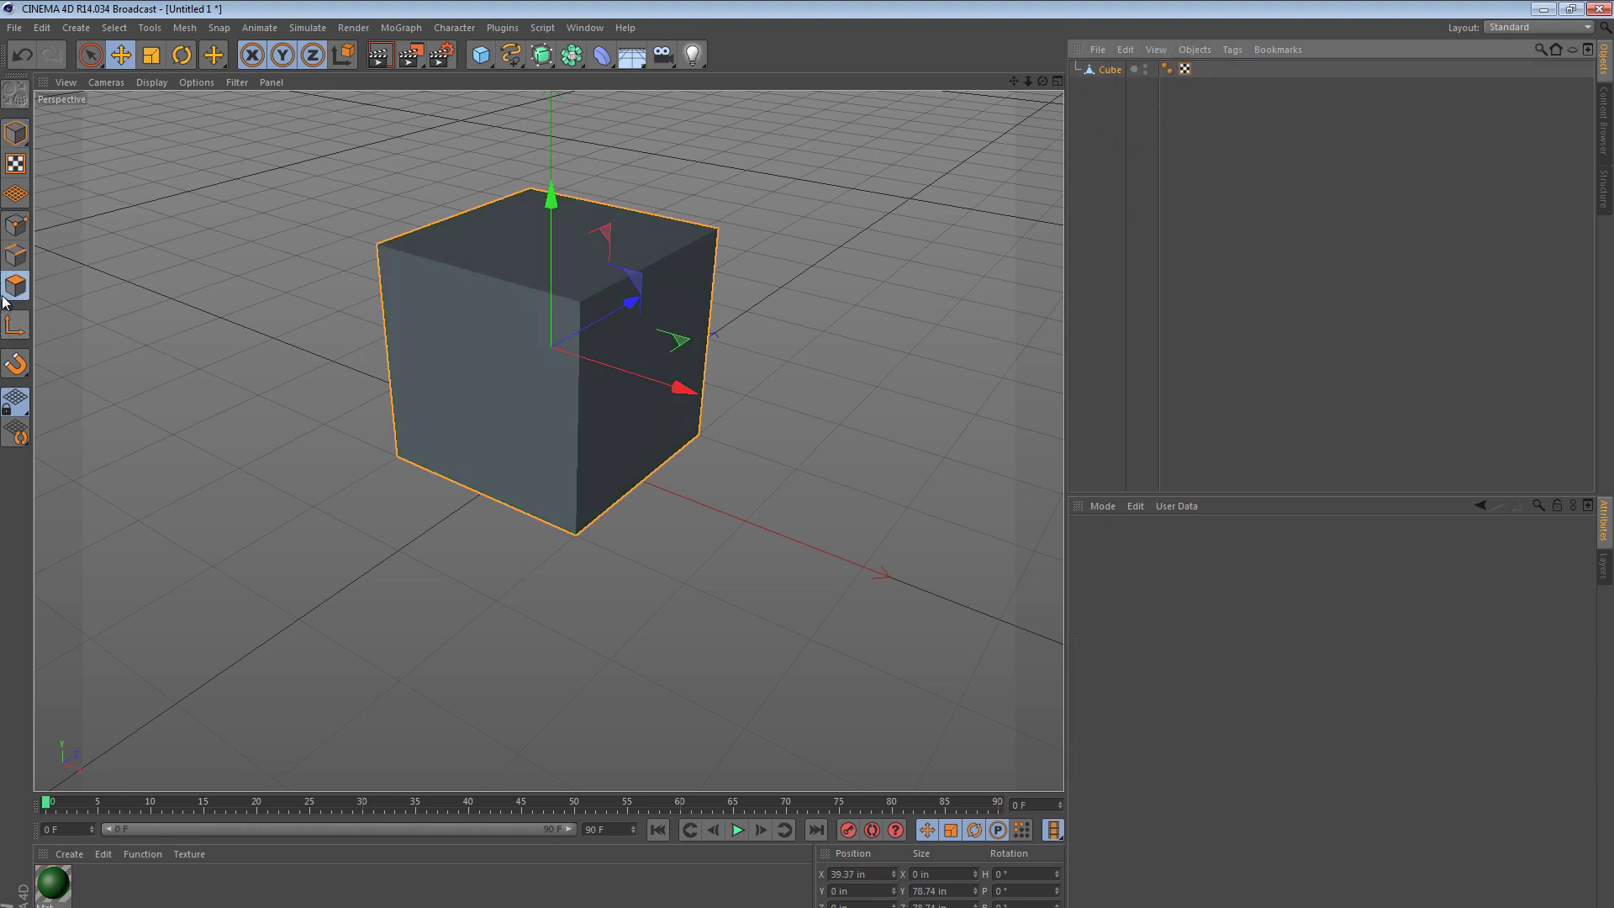
left_click(15, 286)
left_click(547, 222)
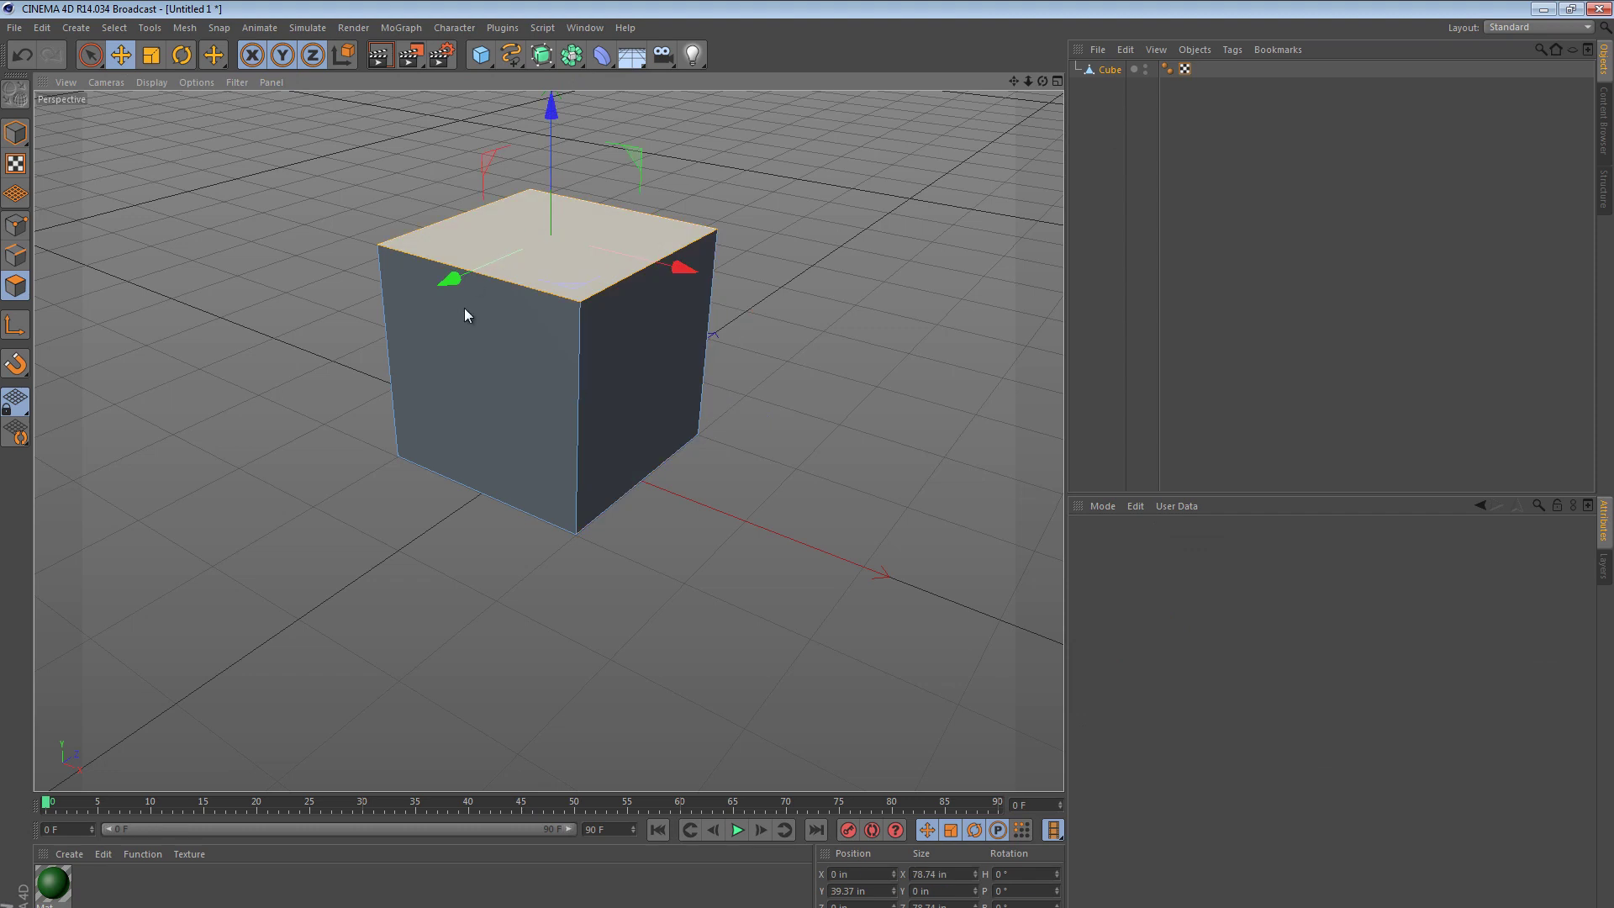
- Select all of the cube's polygons and disconnect them
left_click(614, 368)
key("ctrl+a")
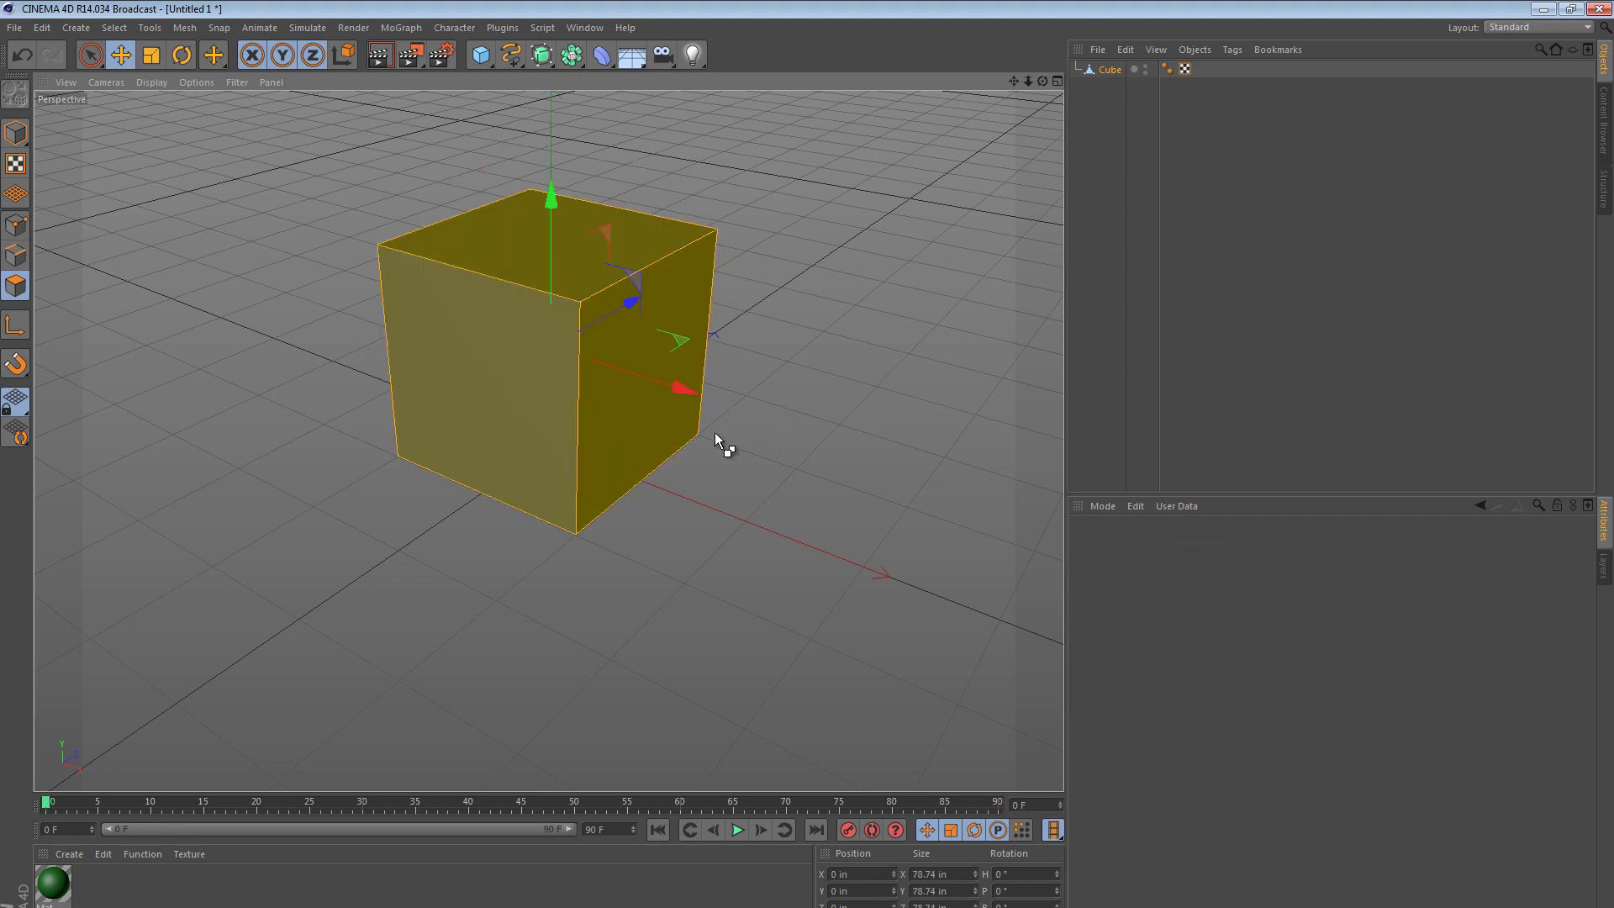
right_click(585, 159)
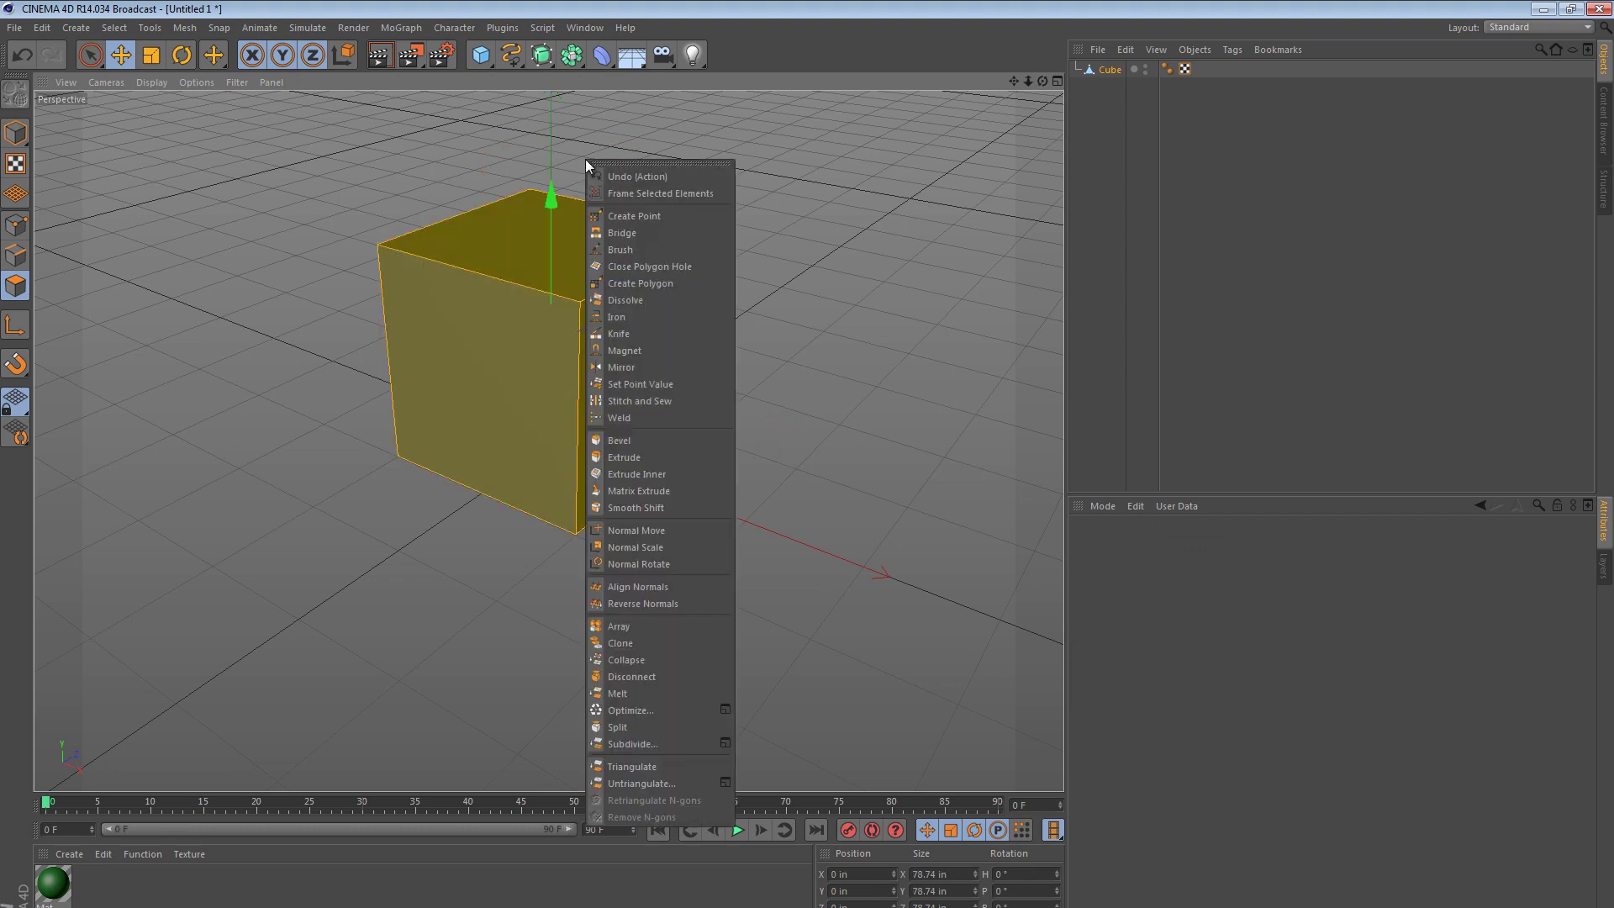
left_click(659, 678)
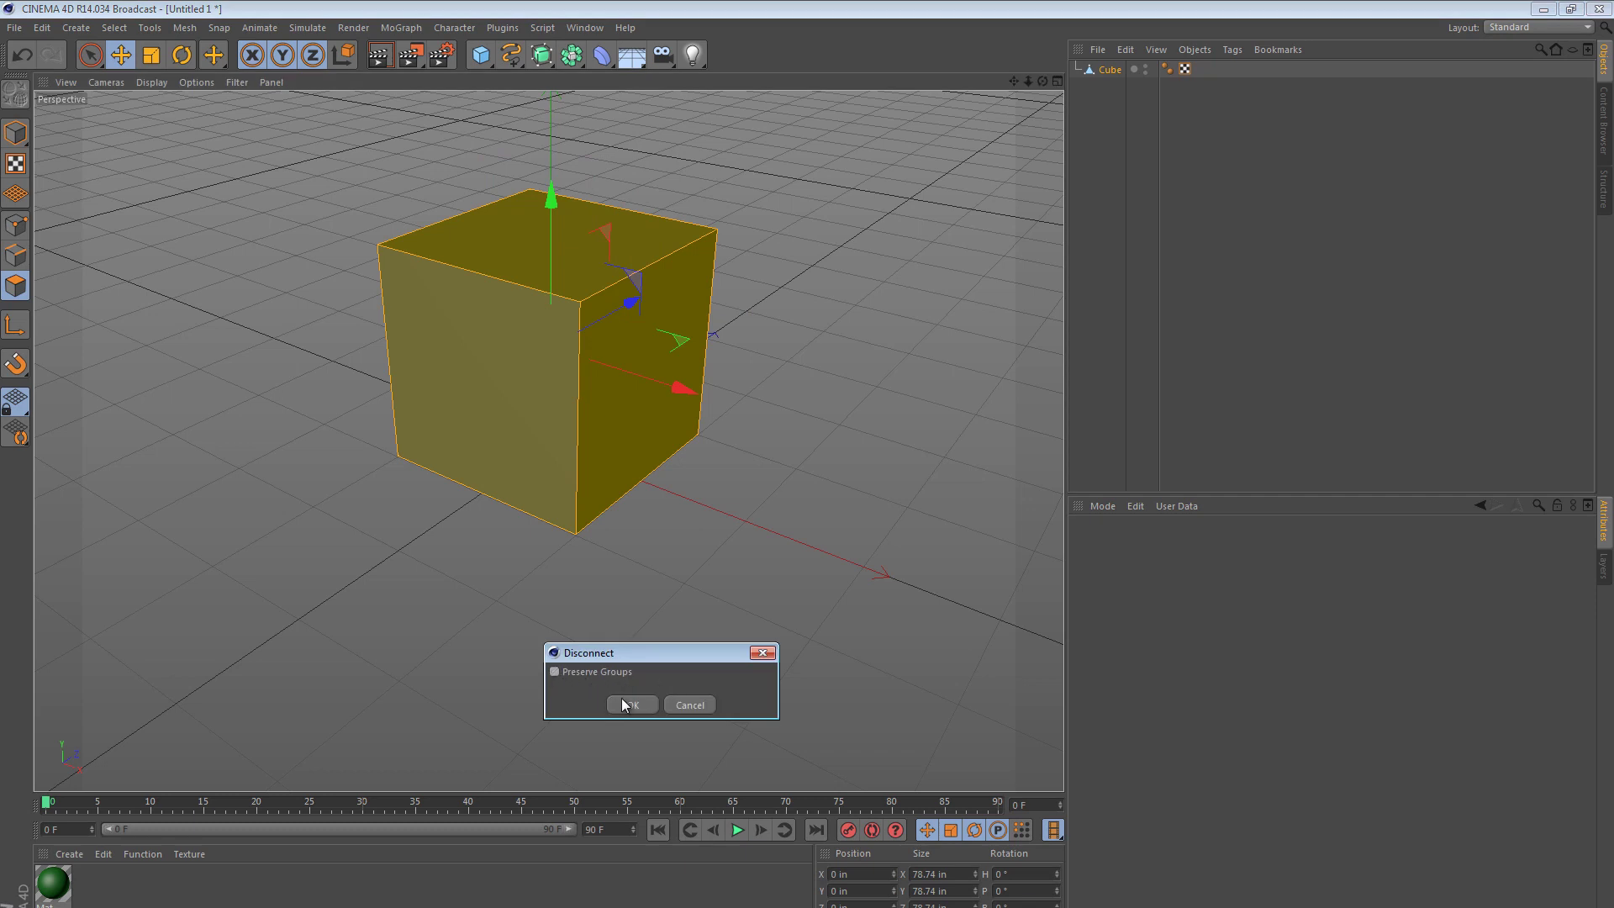
left_click(634, 704)
- Drag the right face out to check it moves separately, then undo the move
left_click(619, 446)
left_click_drag(786, 423, 916, 438)
key("ctrl+z")
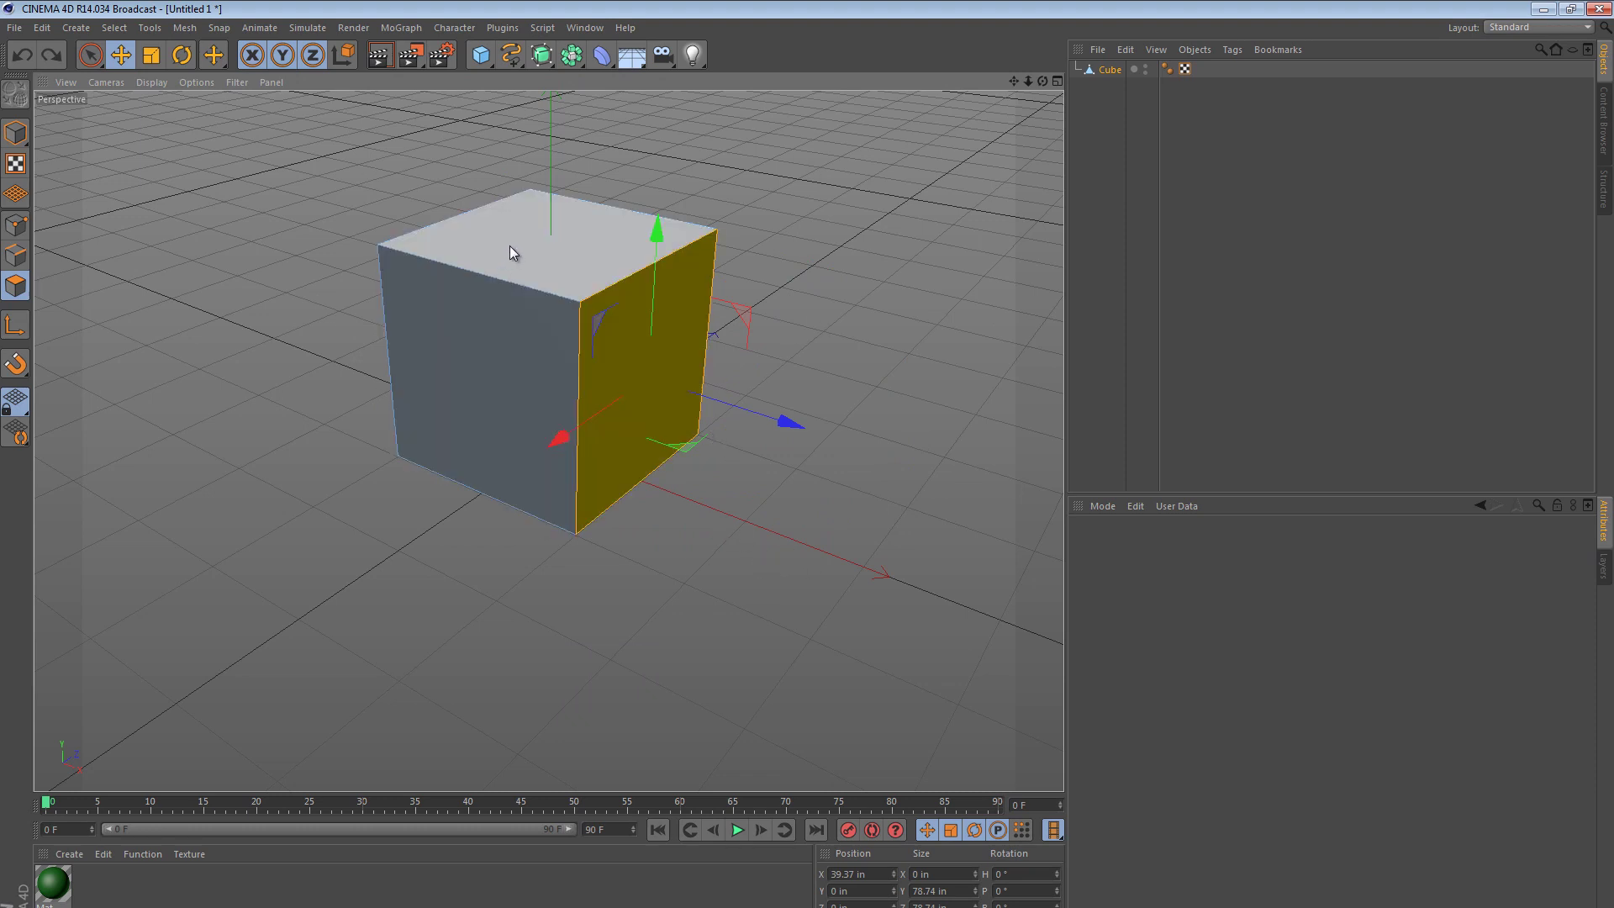
- Rotate the first side face 90° flat and move it level beside the top face
key("F3")
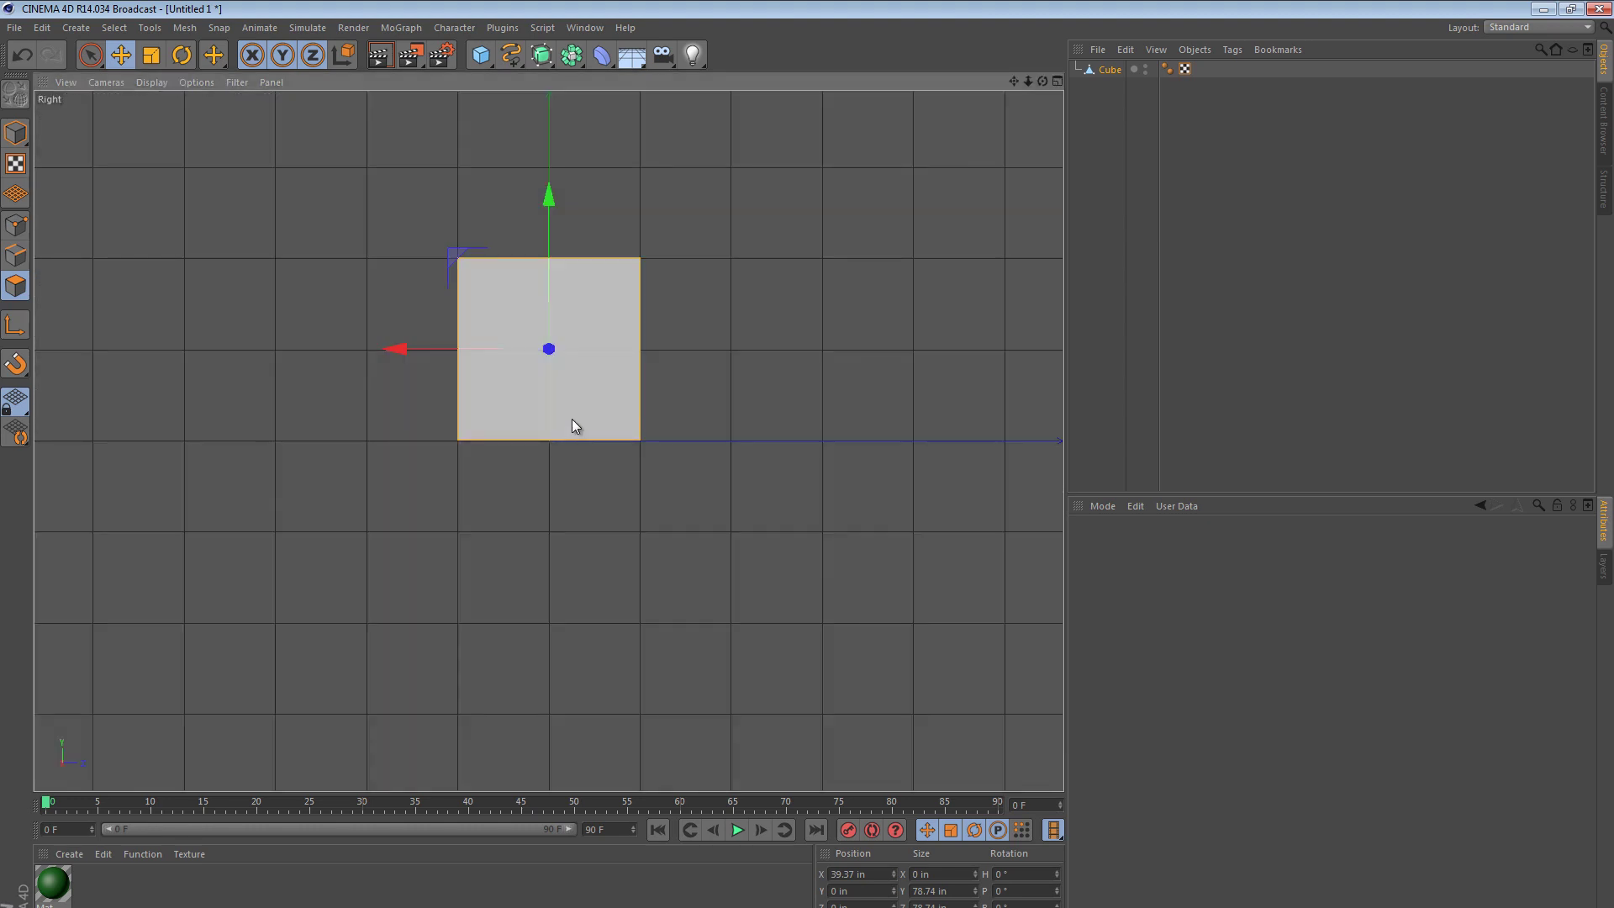
key("F4")
key("r")
left_click_drag(634, 377, 881, 427)
key("e")
left_click_drag(782, 480, 900, 359)
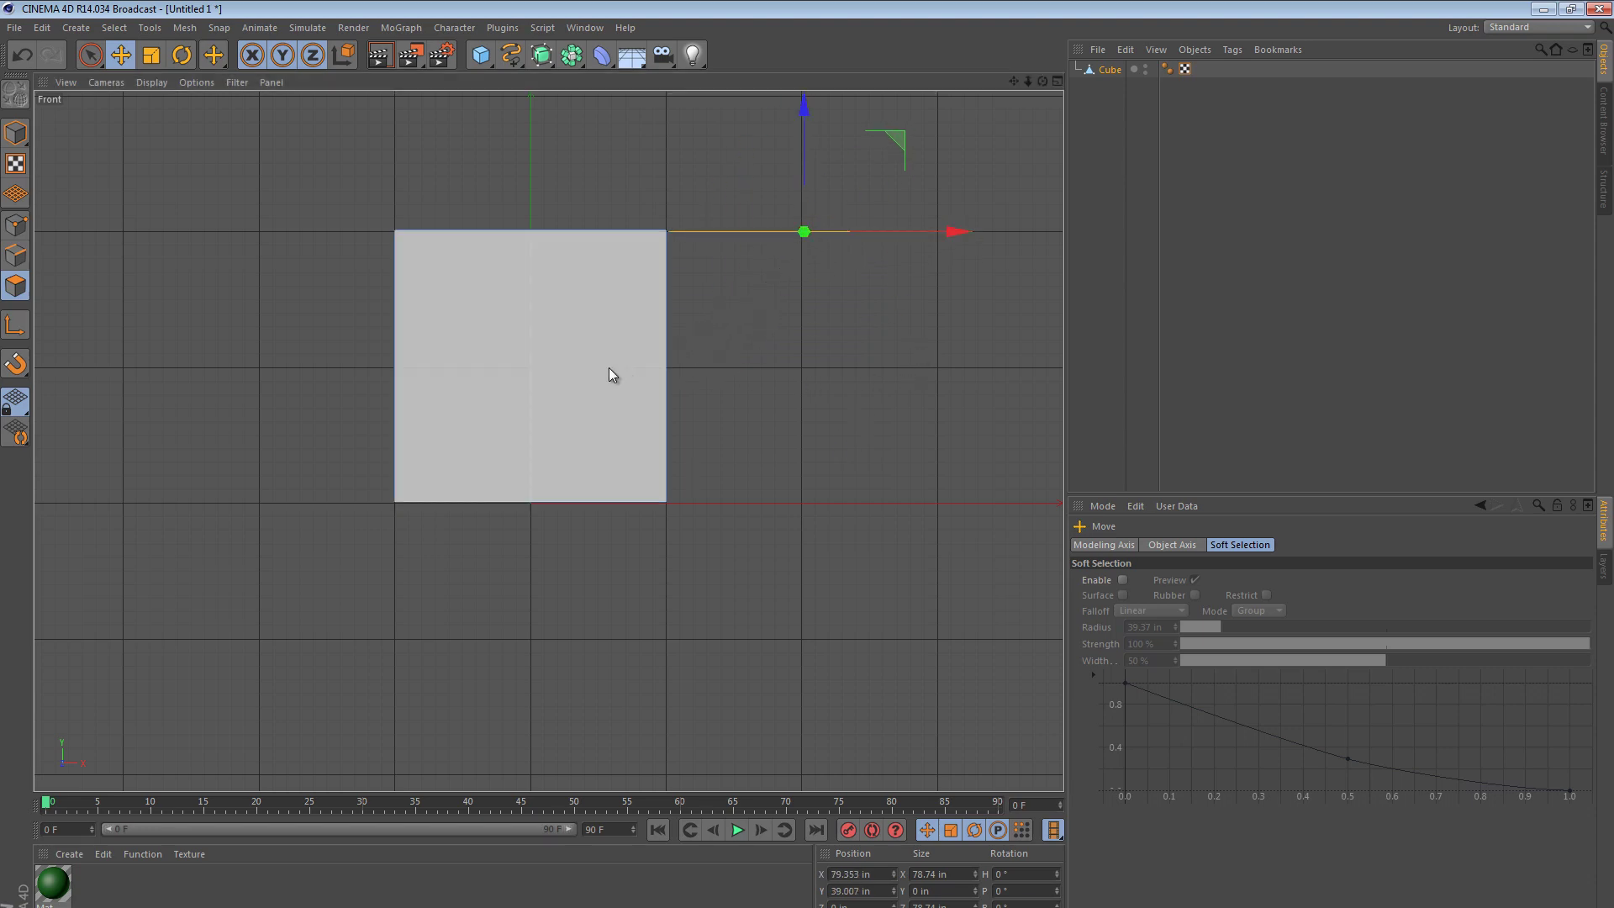
key("F1")
left_click_drag(598, 371, 330, 414, "alt")
- Rotate the cube's left face flat in the front view
left_click(306, 399)
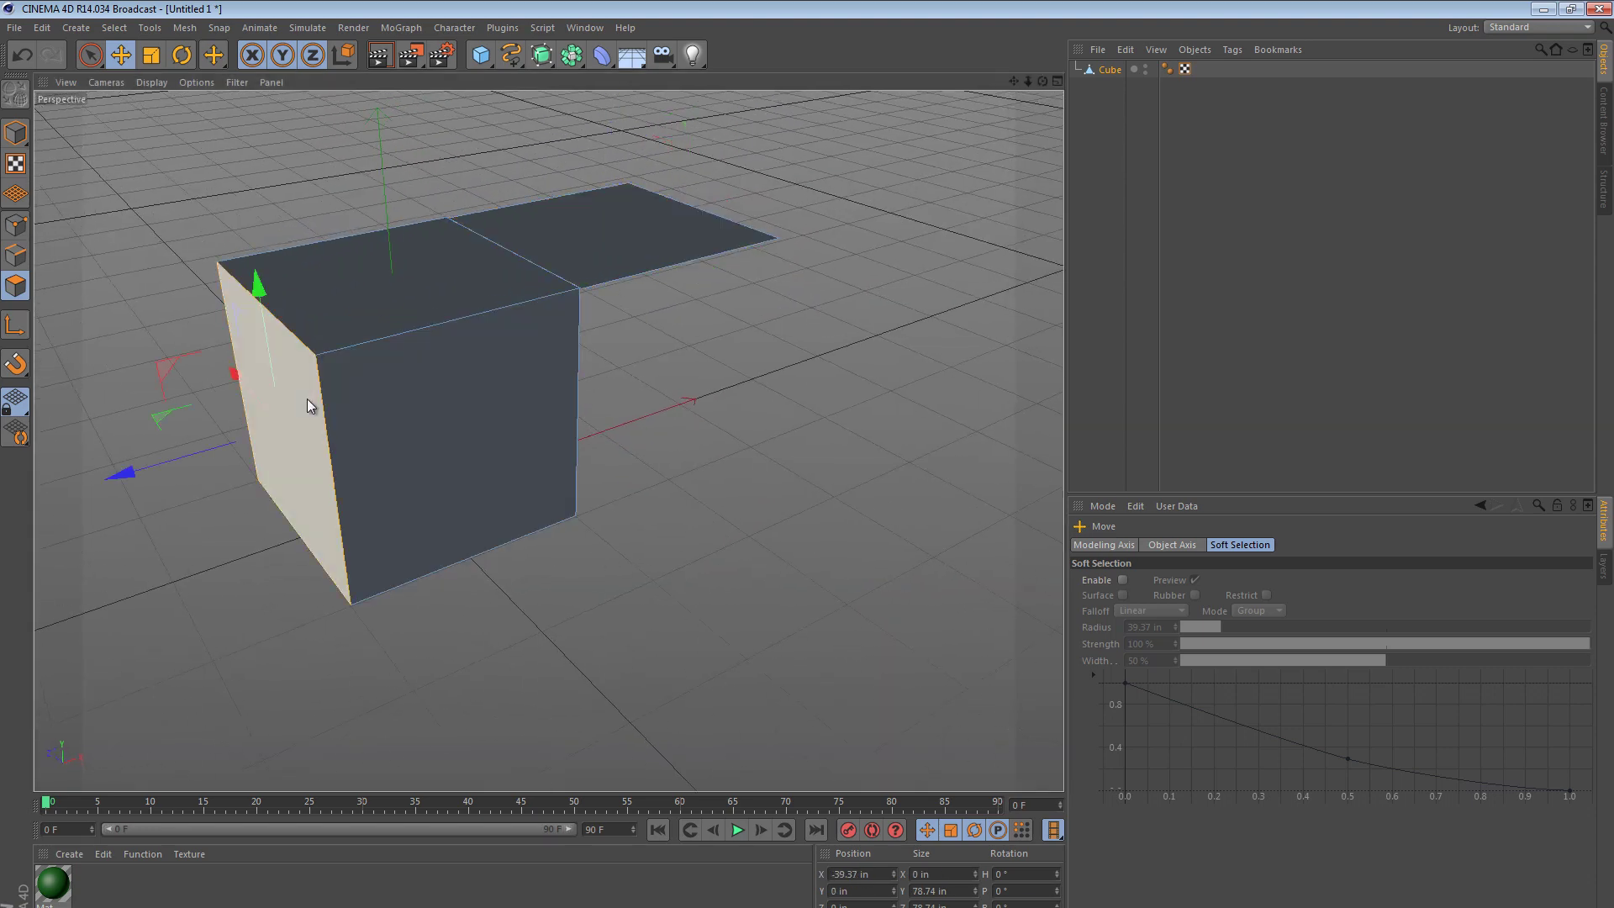
key("F4")
key("r")
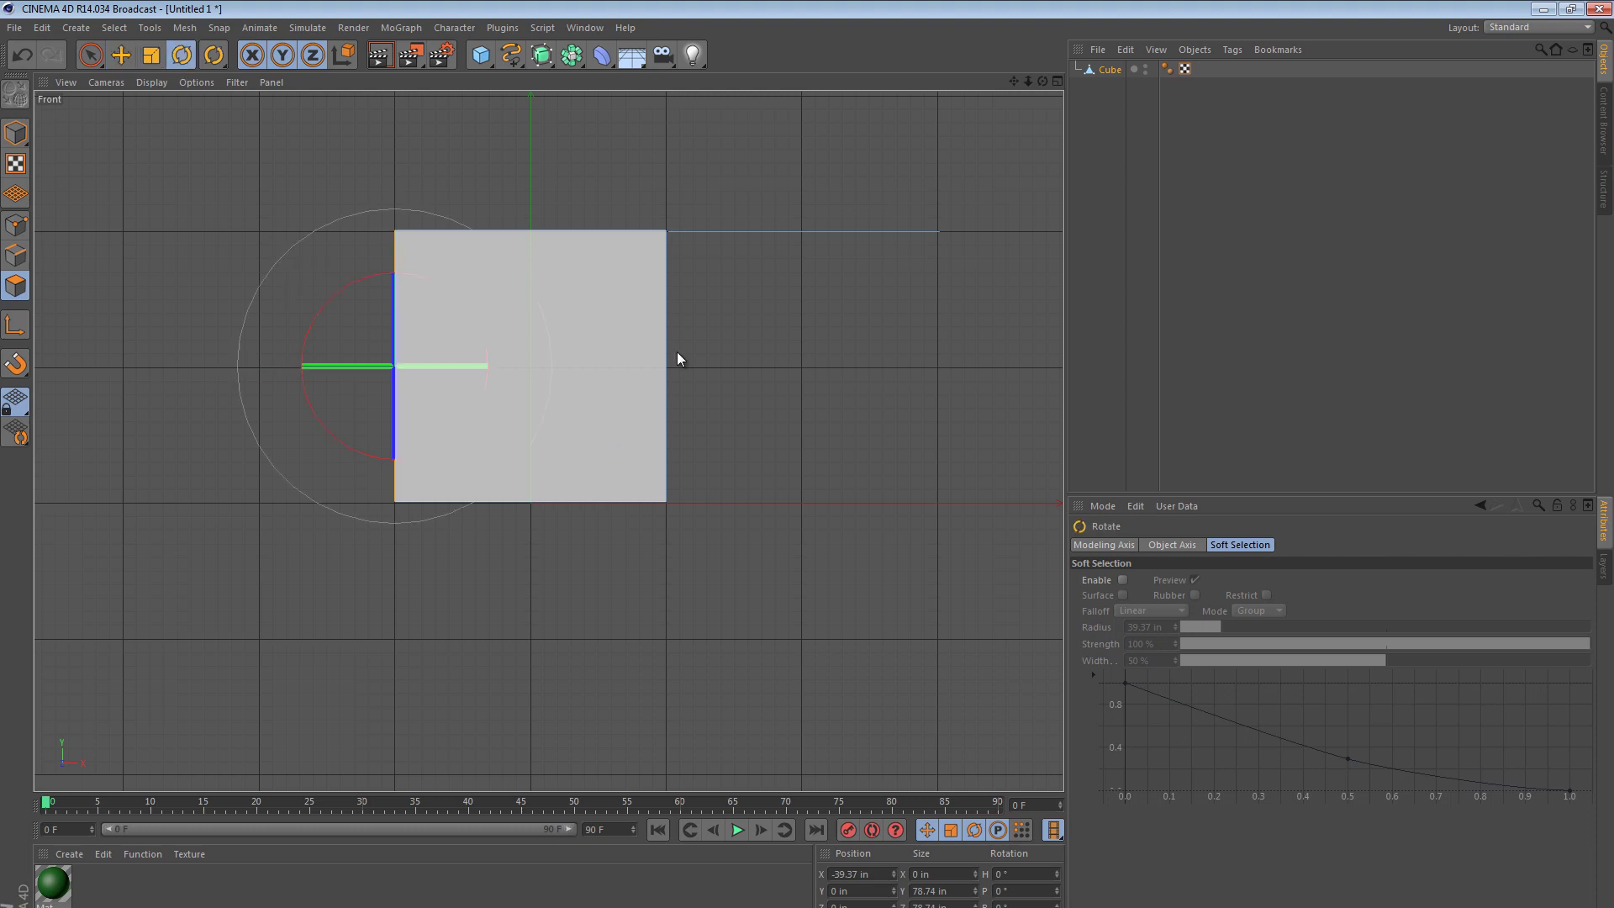
left_click_drag(686, 345, 352, 468)
key("e")
left_click(375, 456)
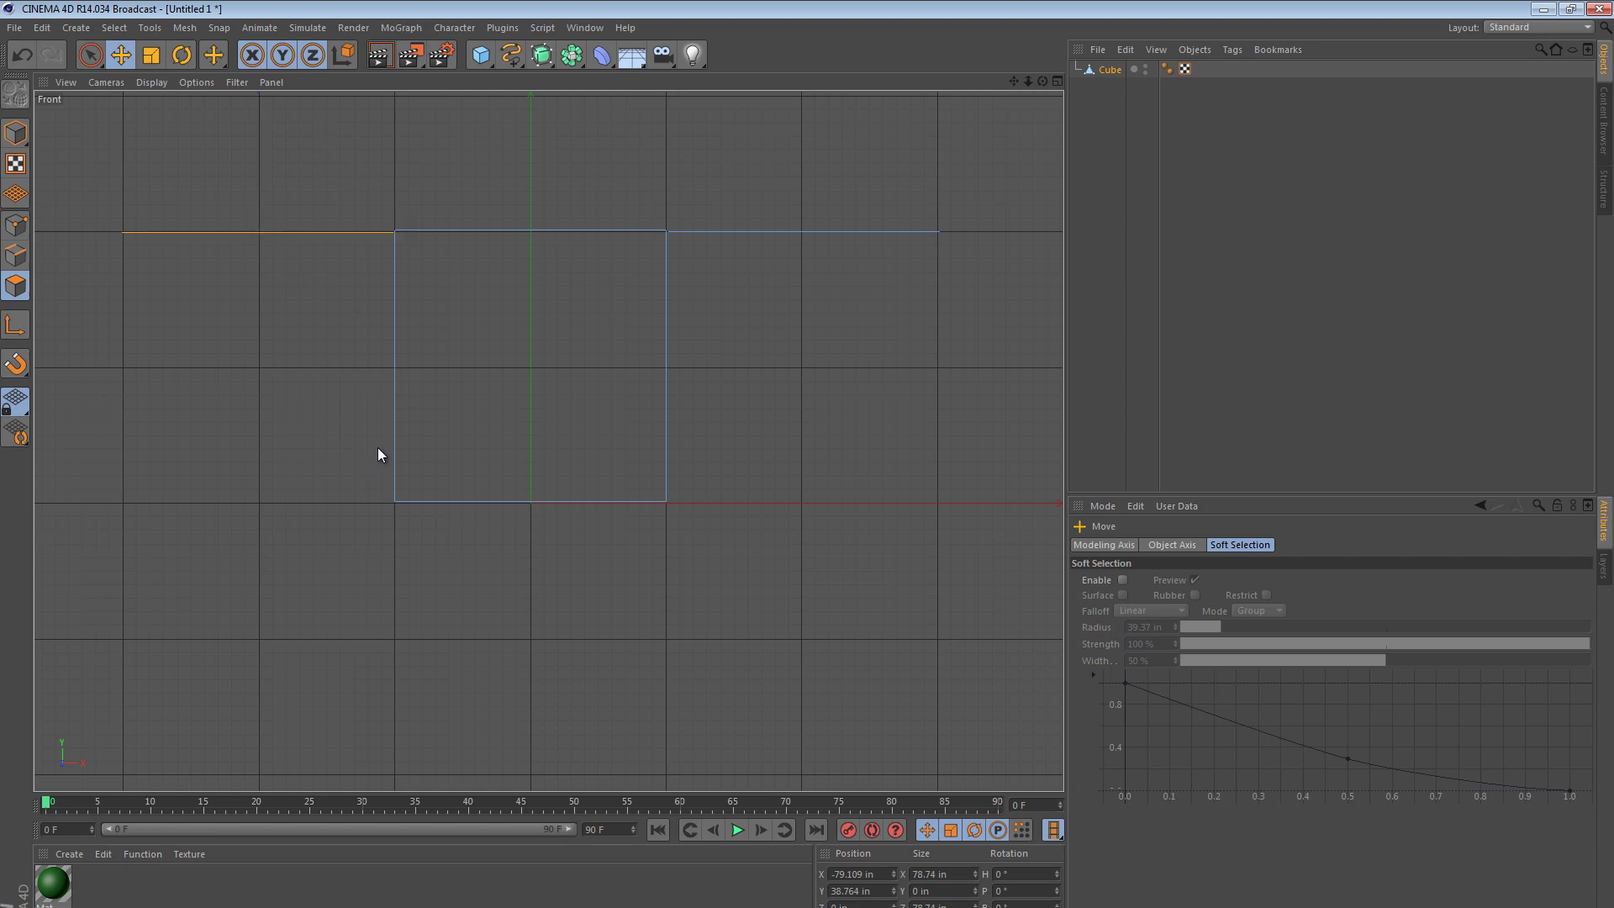
- Move the cube's front face up and left into the unfolded layout
left_click(481, 411)
key("F3")
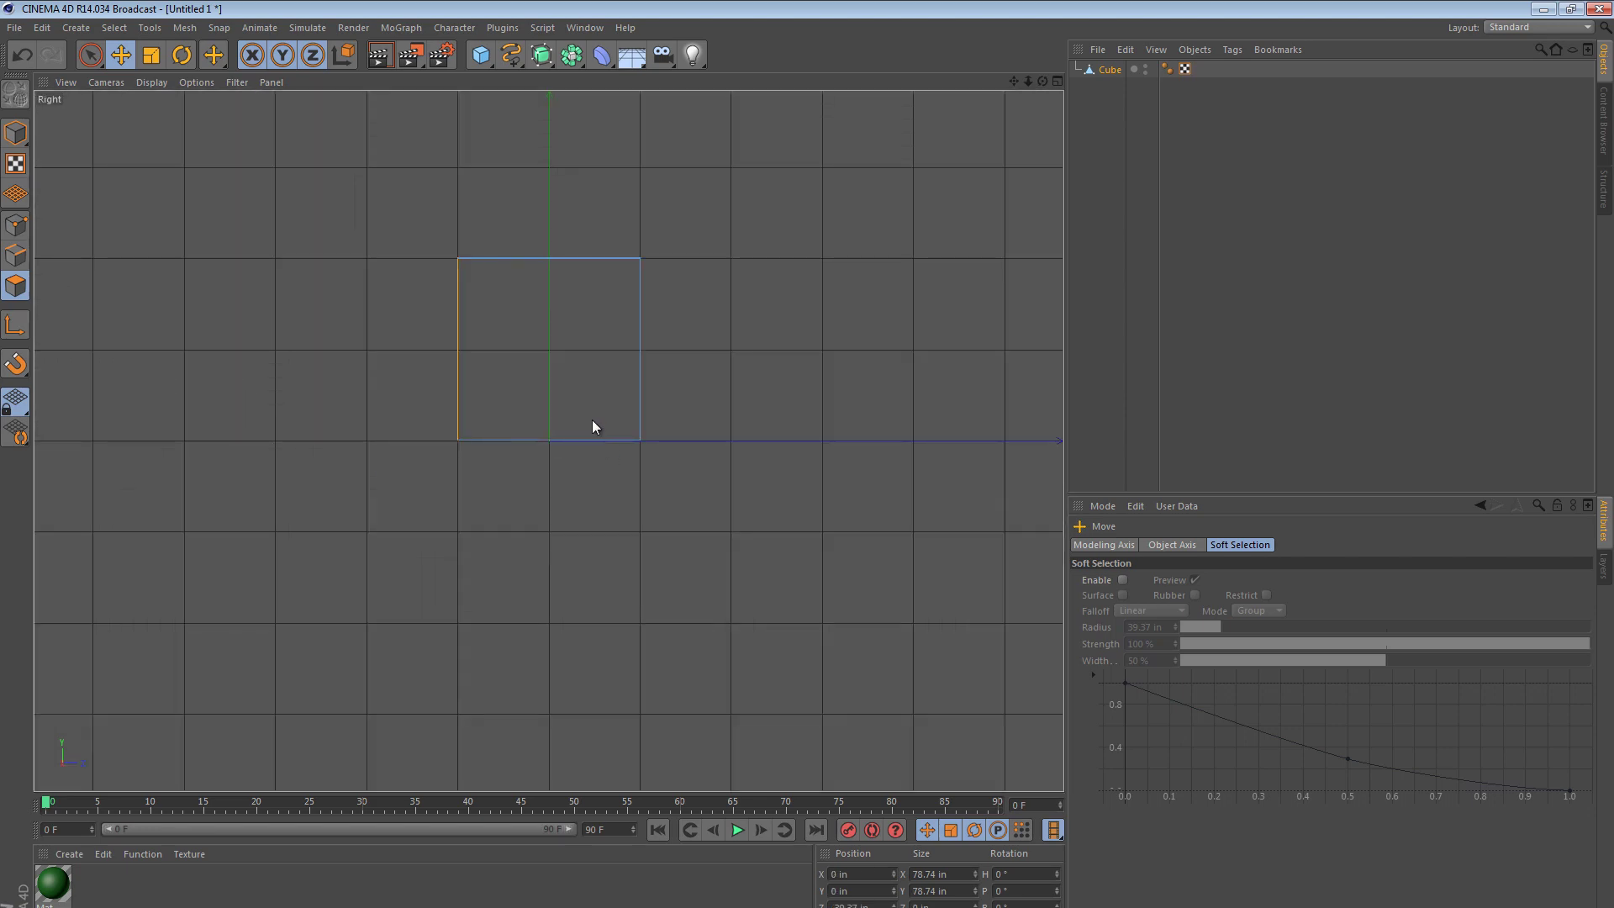
key("r")
left_click_drag(586, 299, 594, 479)
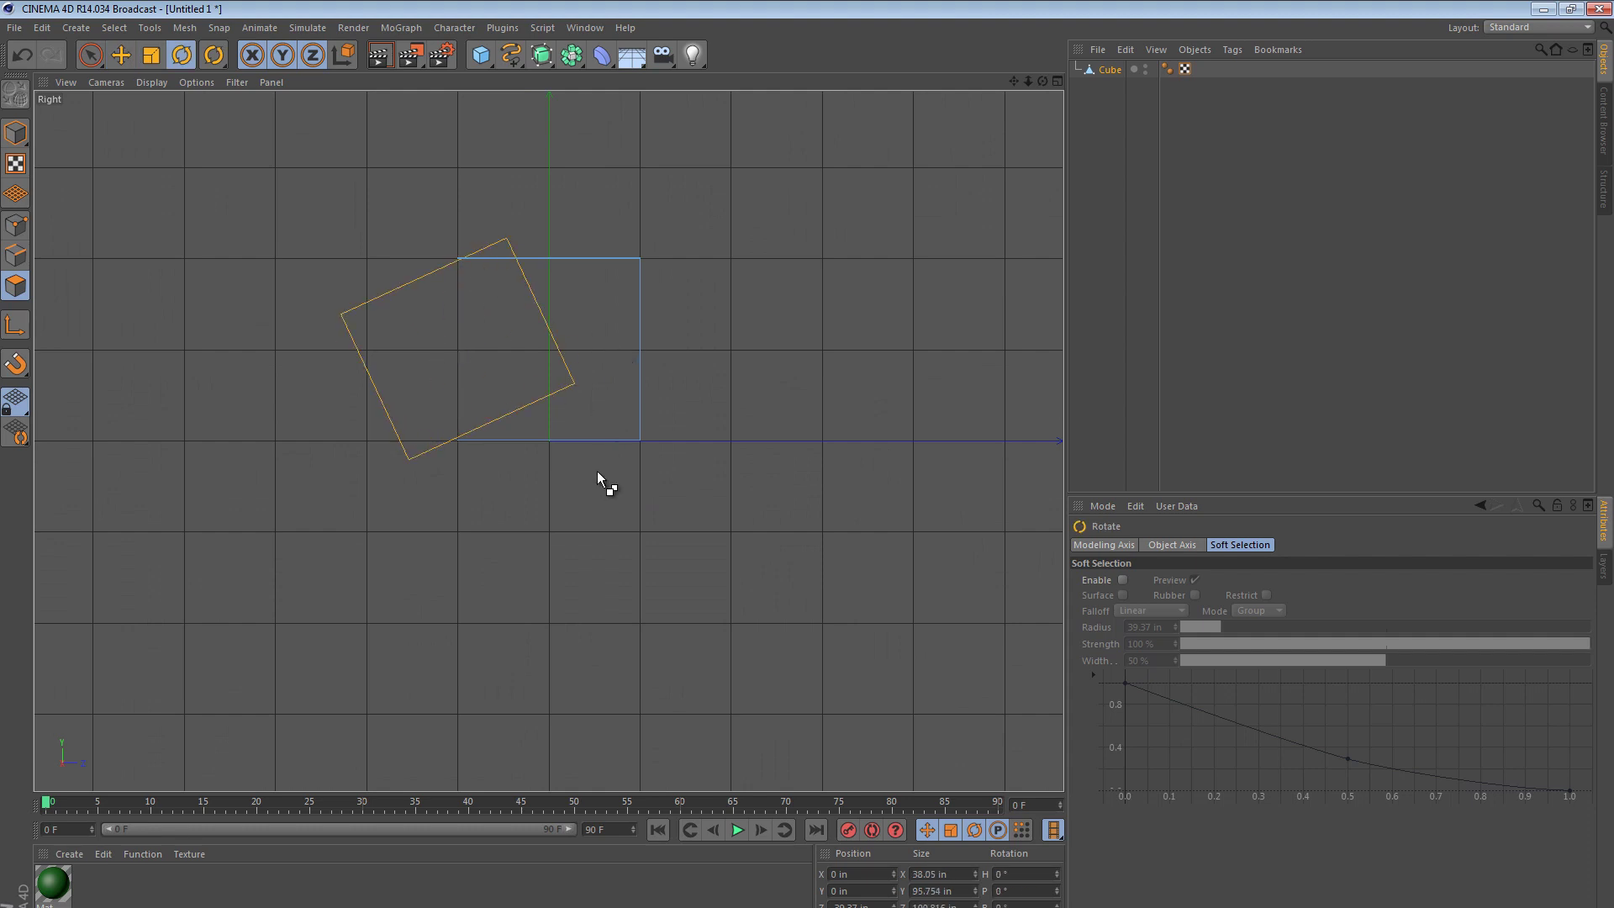
key("ctrl+z")
key("e")
left_click_drag(556, 420, 471, 327)
key("F1")
left_click_drag(567, 336, 257, 272, "alt")
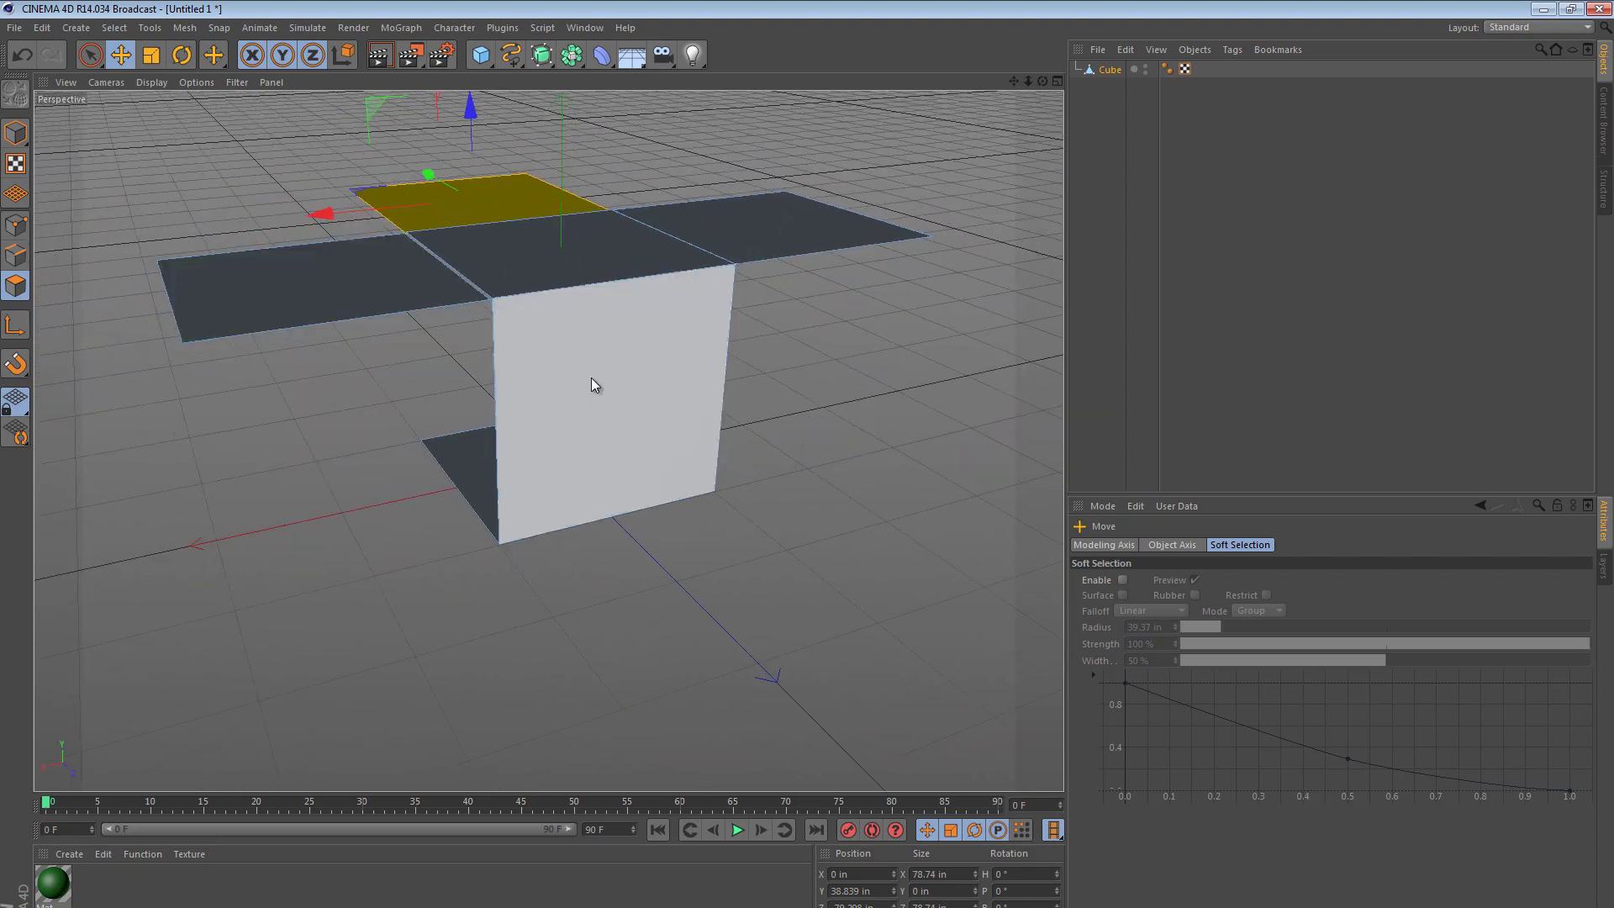
- Rotate the hanging face horizontal and raise it level with the other faces
left_click(560, 402)
left_click_drag(607, 362, 566, 501, "alt")
key("r")
left_click_drag(613, 335, 501, 325)
key("F3")
key("e")
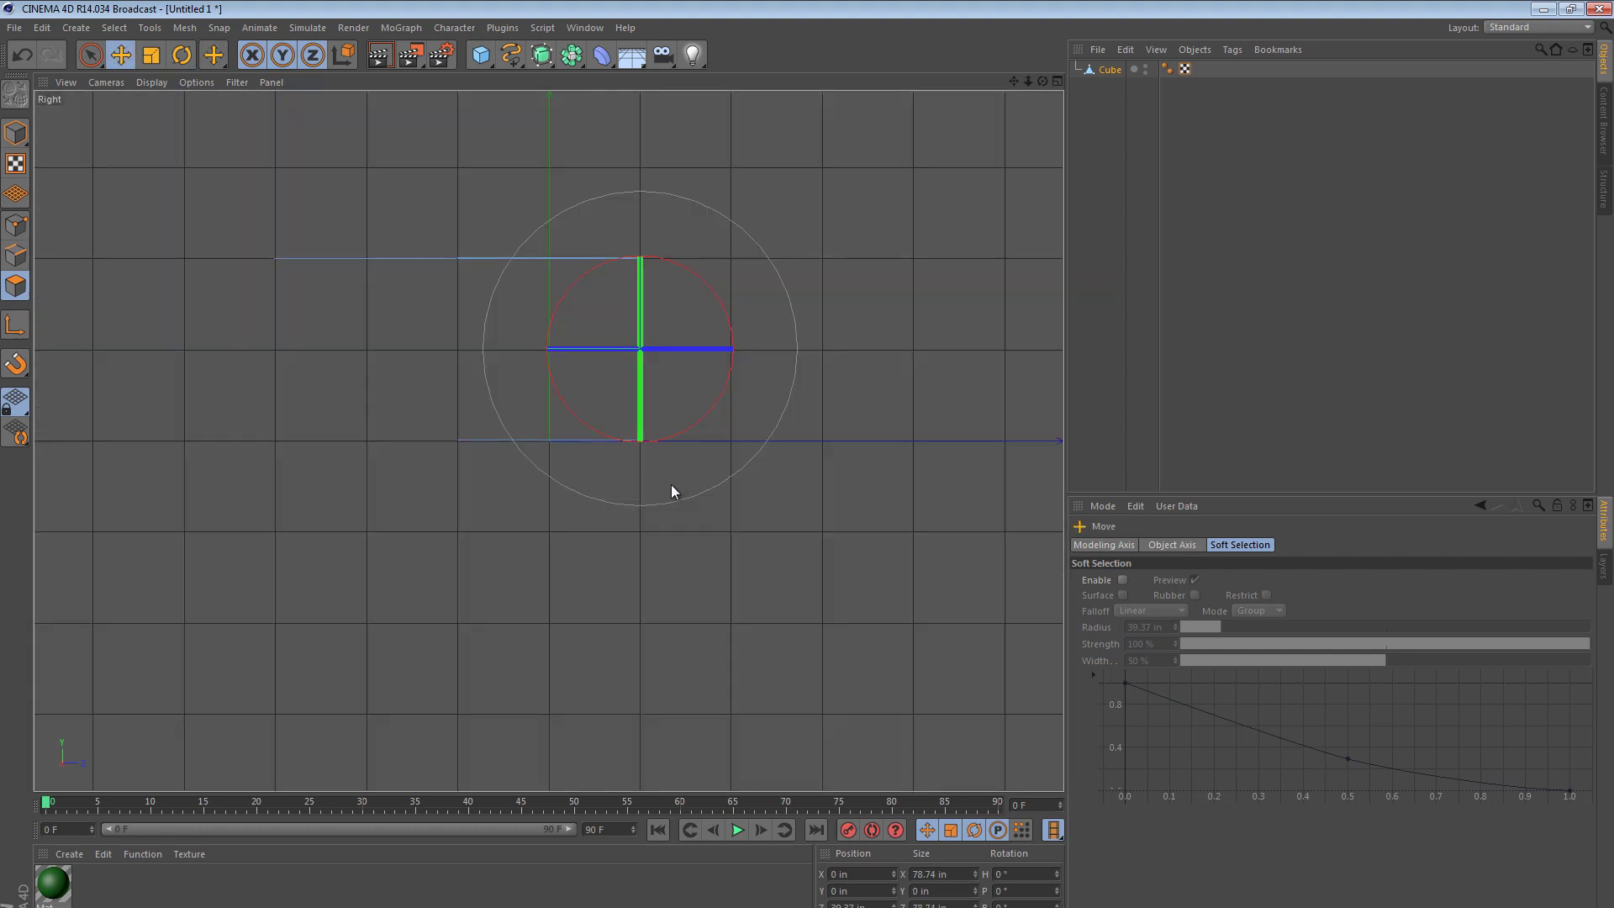
left_click_drag(669, 486, 712, 379)
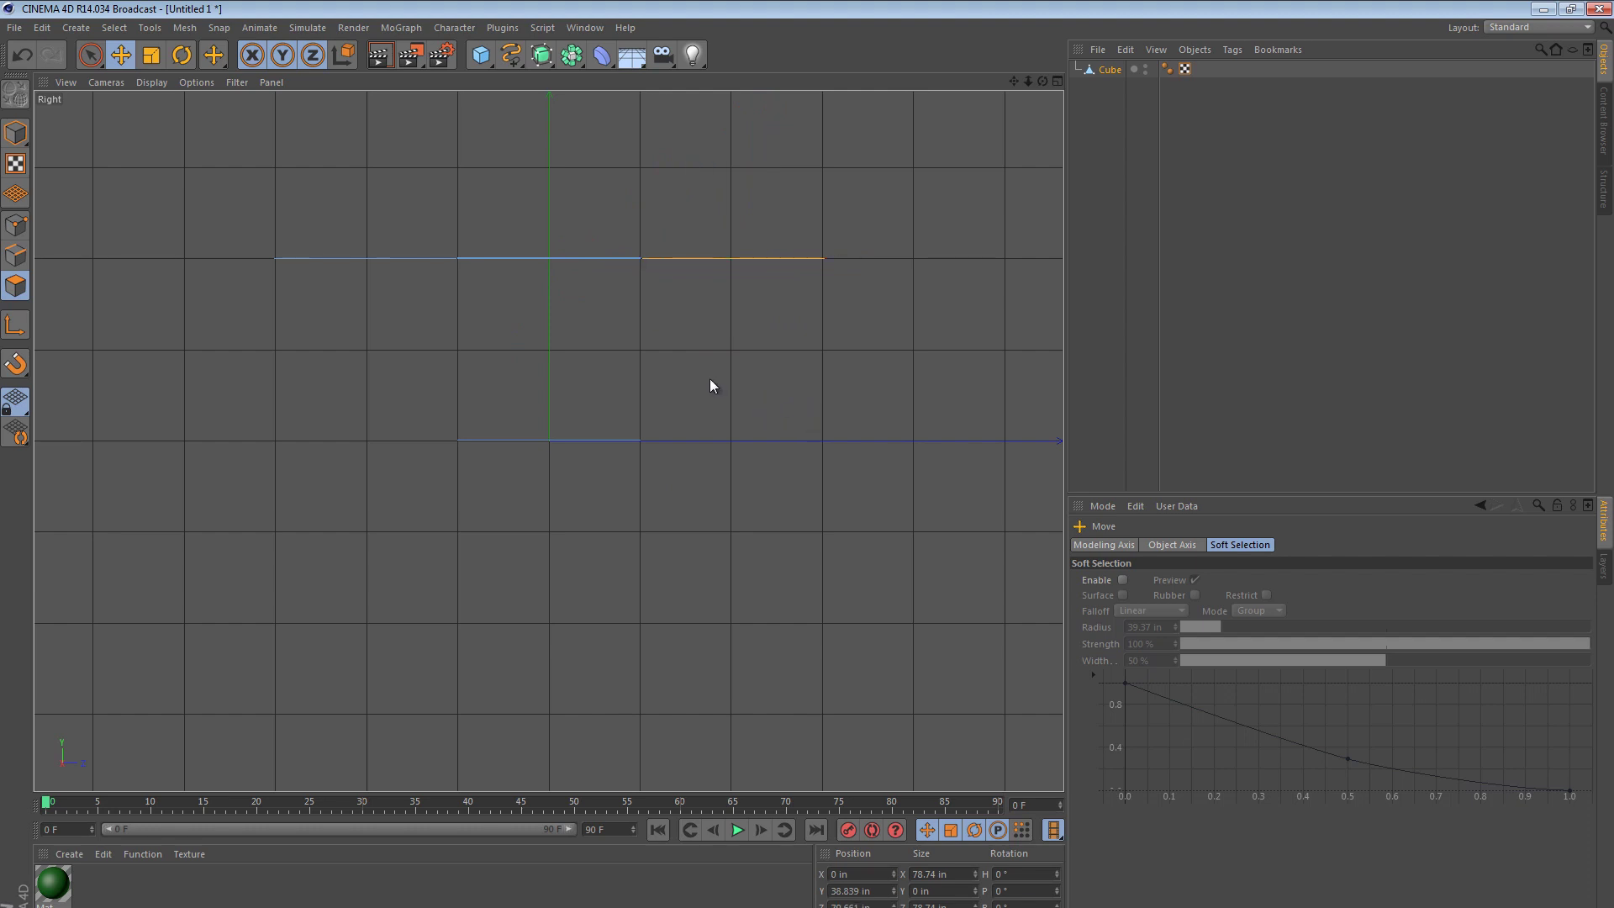
- Move the bottom face up into the flat cross layout and inspect it
left_click(612, 441)
left_click_drag(641, 493, 989, 314)
key("F1")
left_click_drag(881, 342, 498, 449, "alt")
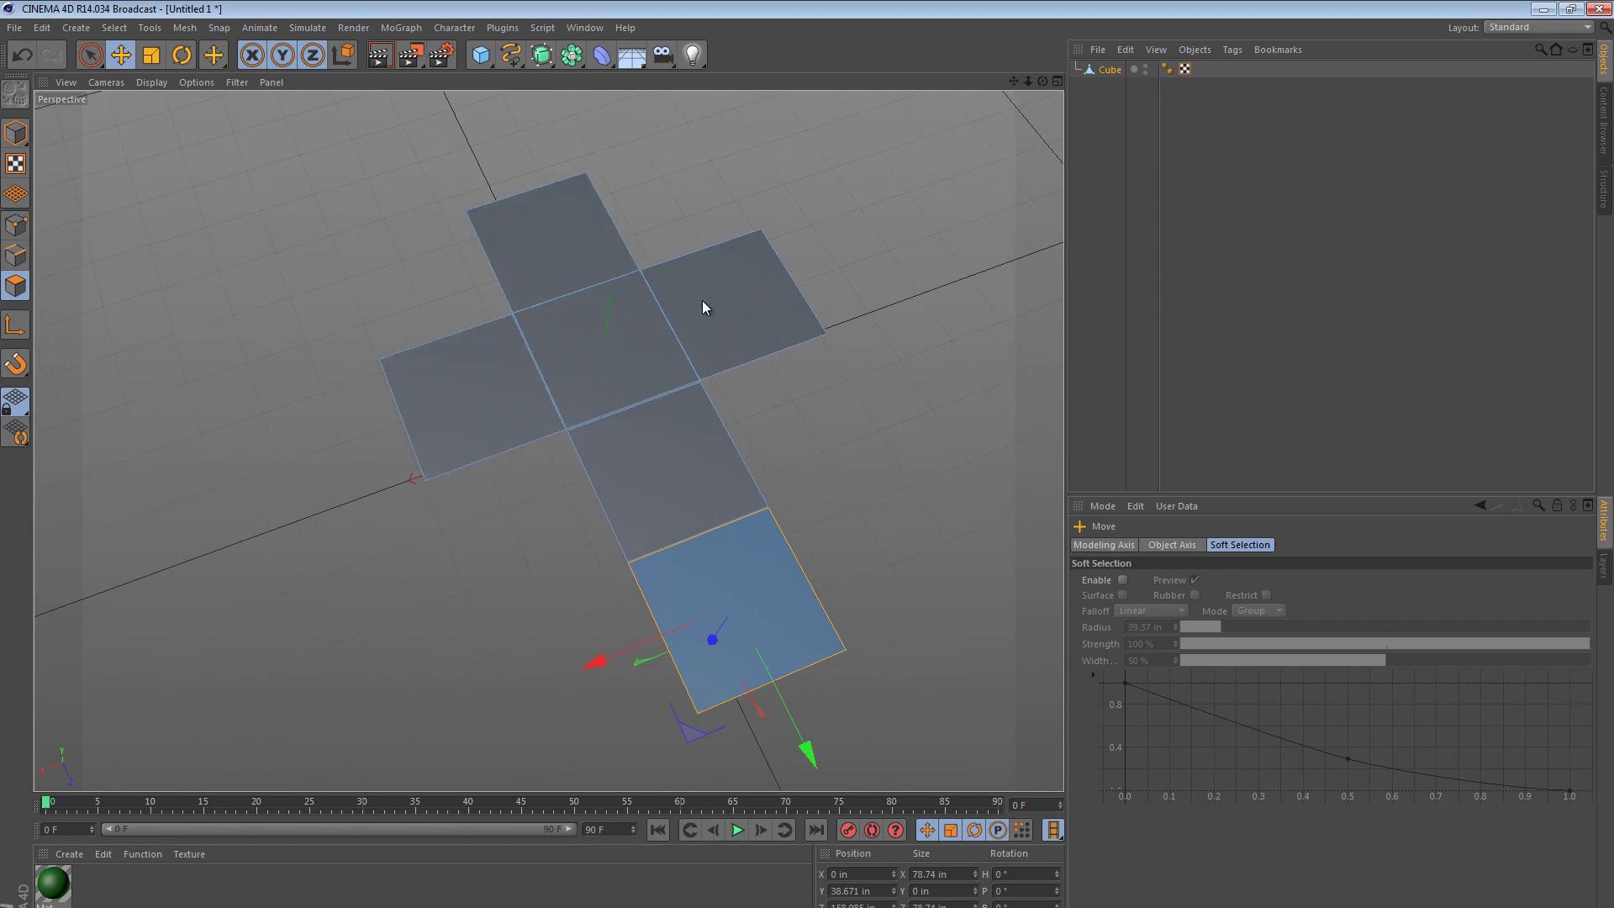
left_click_drag(638, 604, 738, 346, "alt")
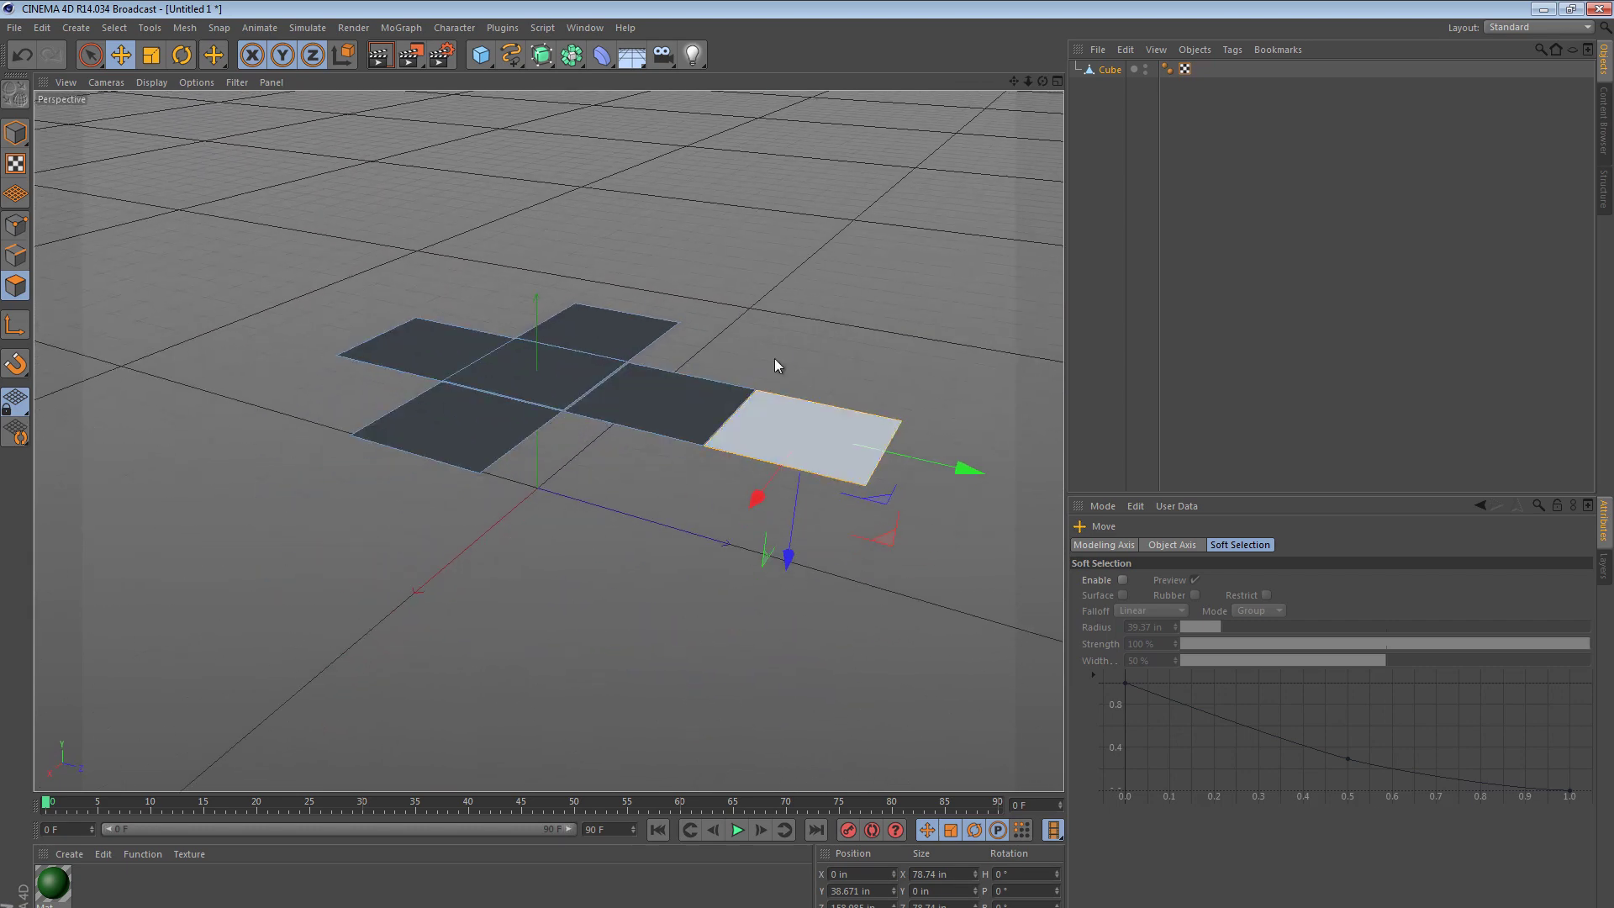
- Undo the unfolding moves back toward the closed cube
key("ctrl+z")
key("ctrl+z")
key("ctrl+z")
key("ctrl+z")
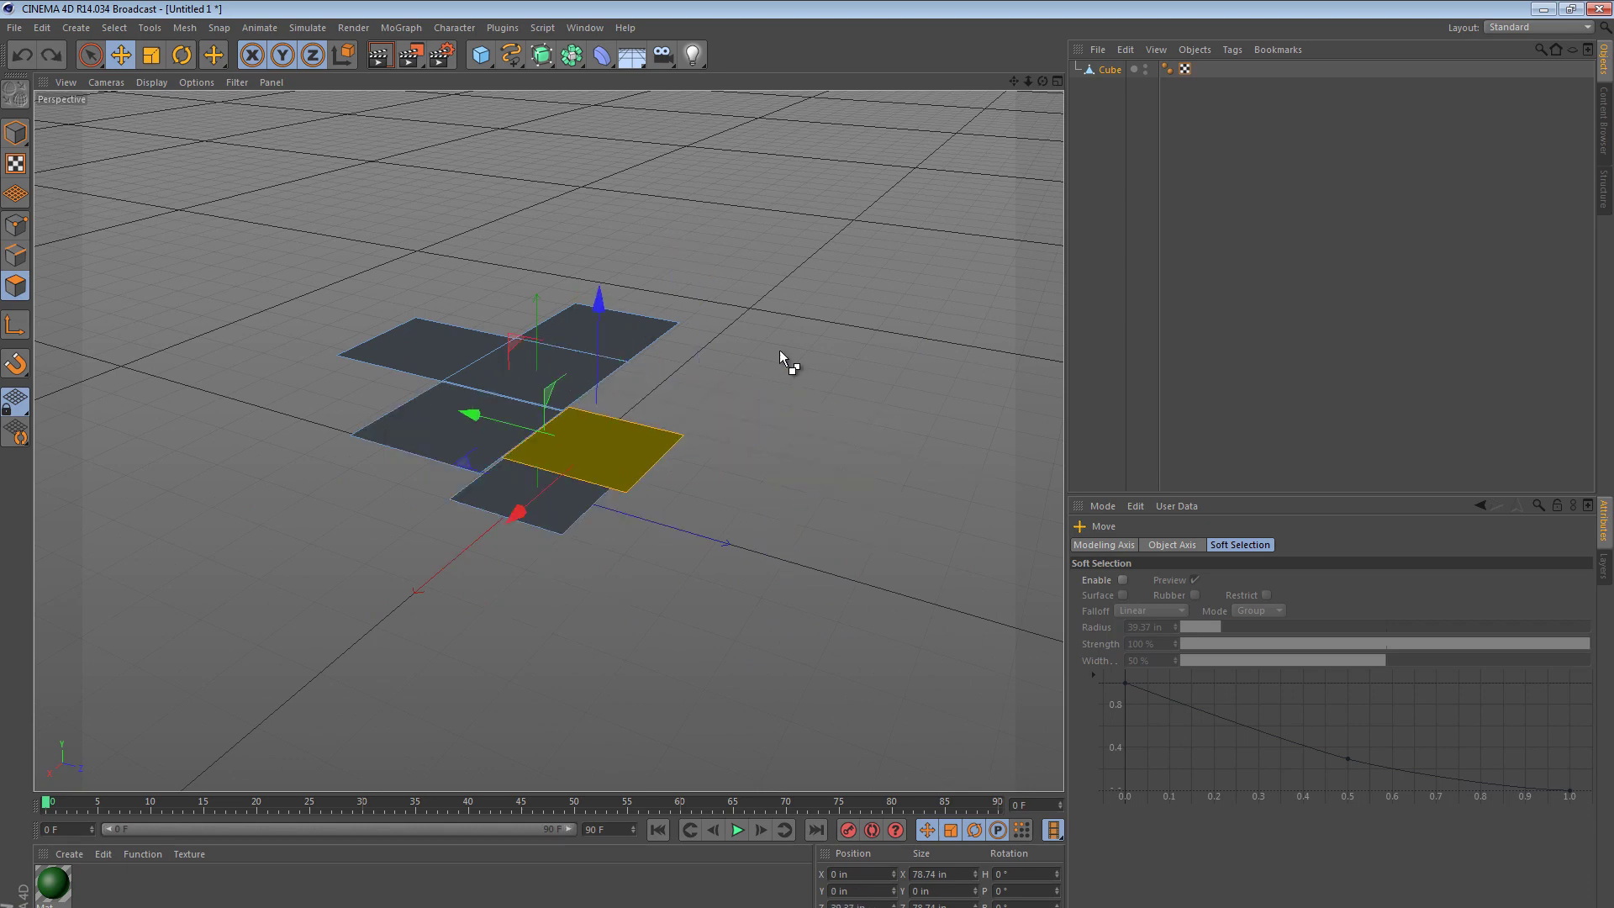
key("ctrl+z")
key("ctrl+z")
key("ctrl+z")
key("ctrl+z")
key("ctrl+z")
key("ctrl+z")
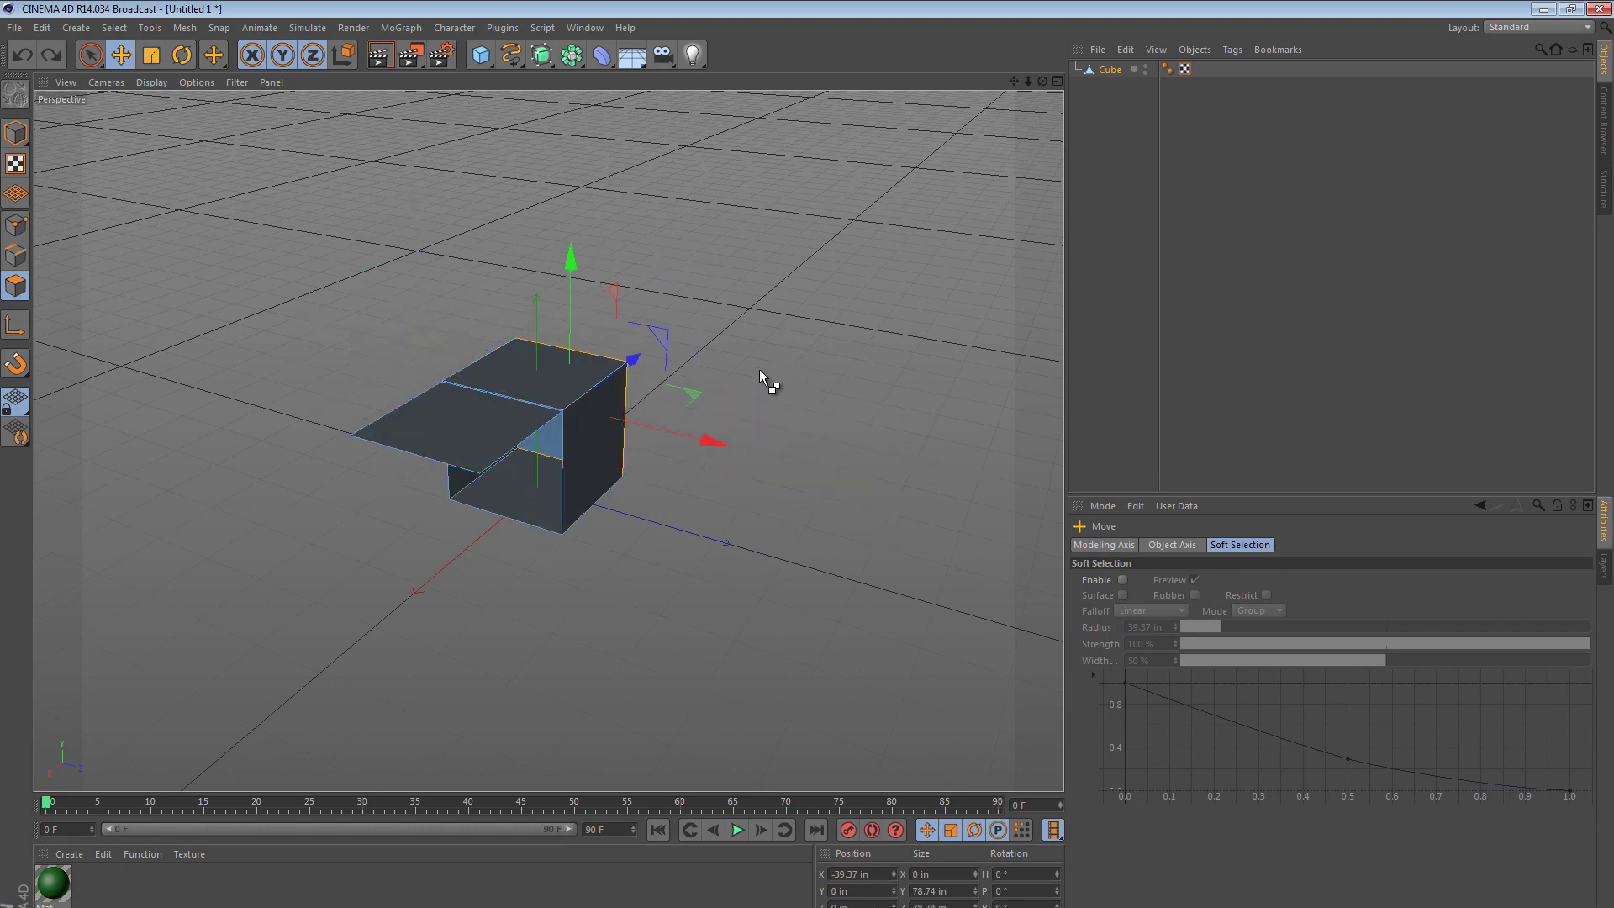
key("ctrl+z")
key("ctrl+z")
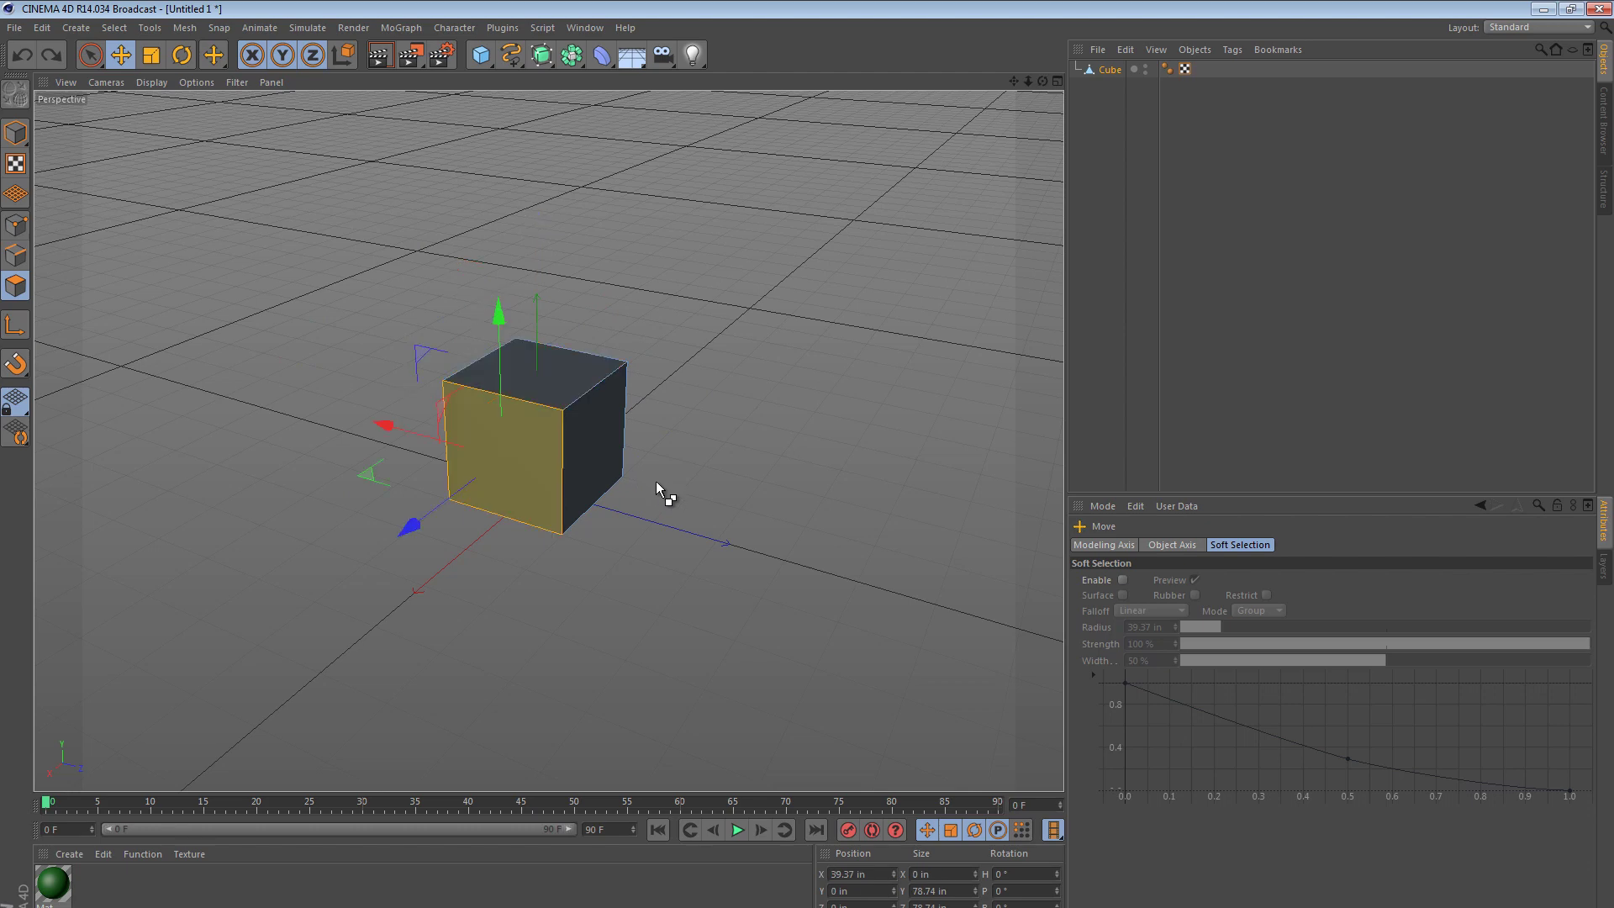
- Redo, test-pull the right face, then undo back to the original cube shape
key("ctrl+y")
key("ctrl+y")
key("ctrl+y")
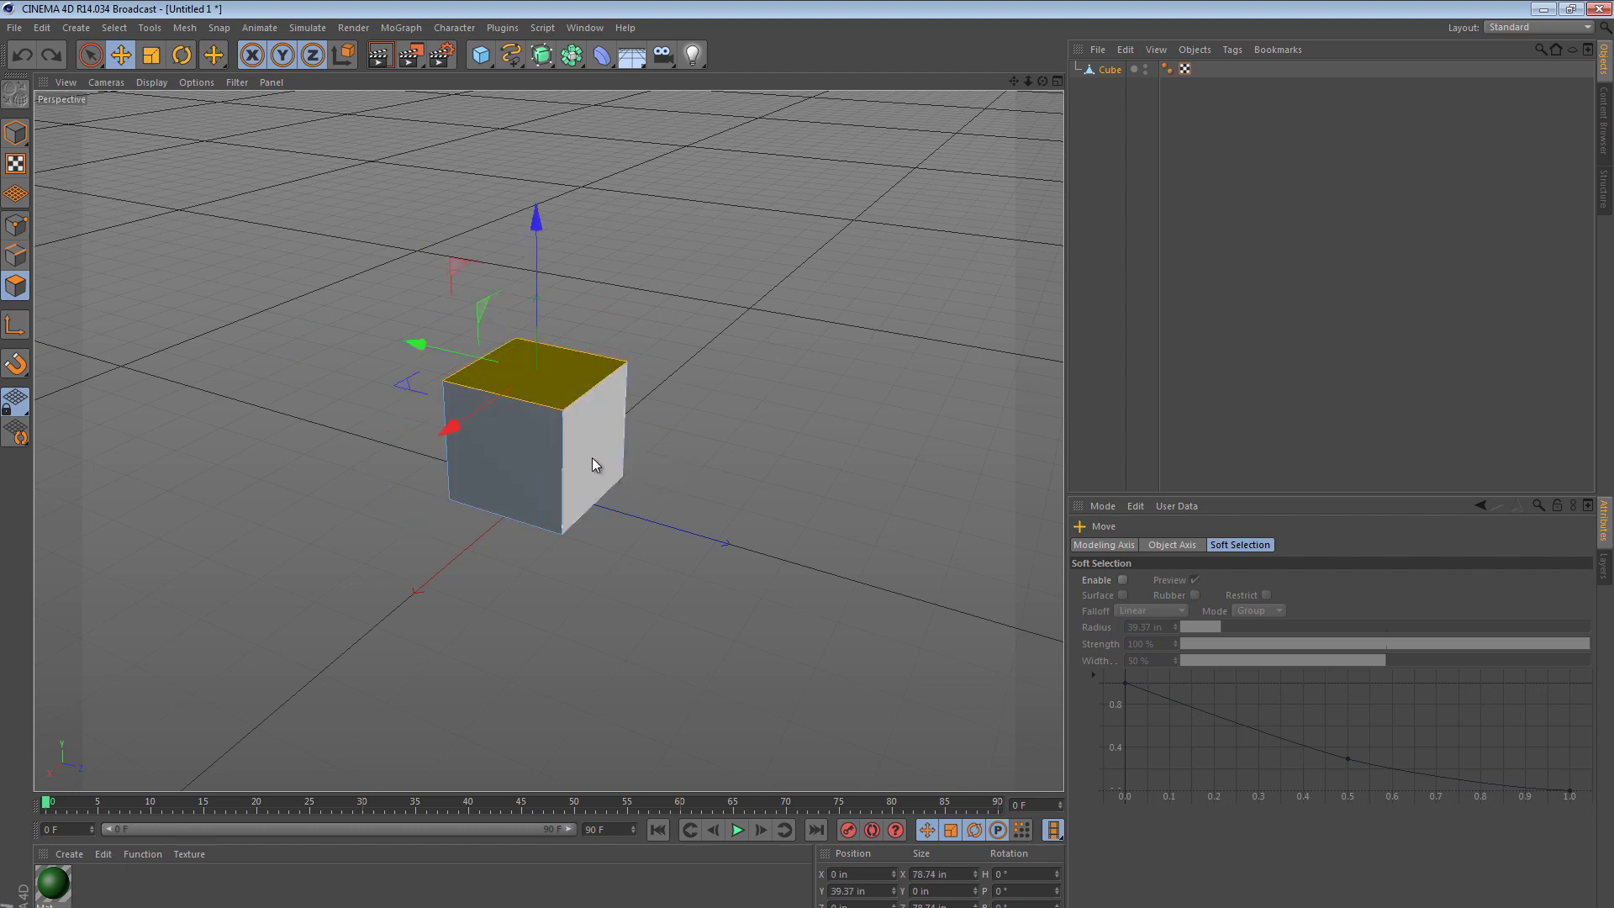
left_click_drag(602, 457, 588, 618)
key("ctrl+z")
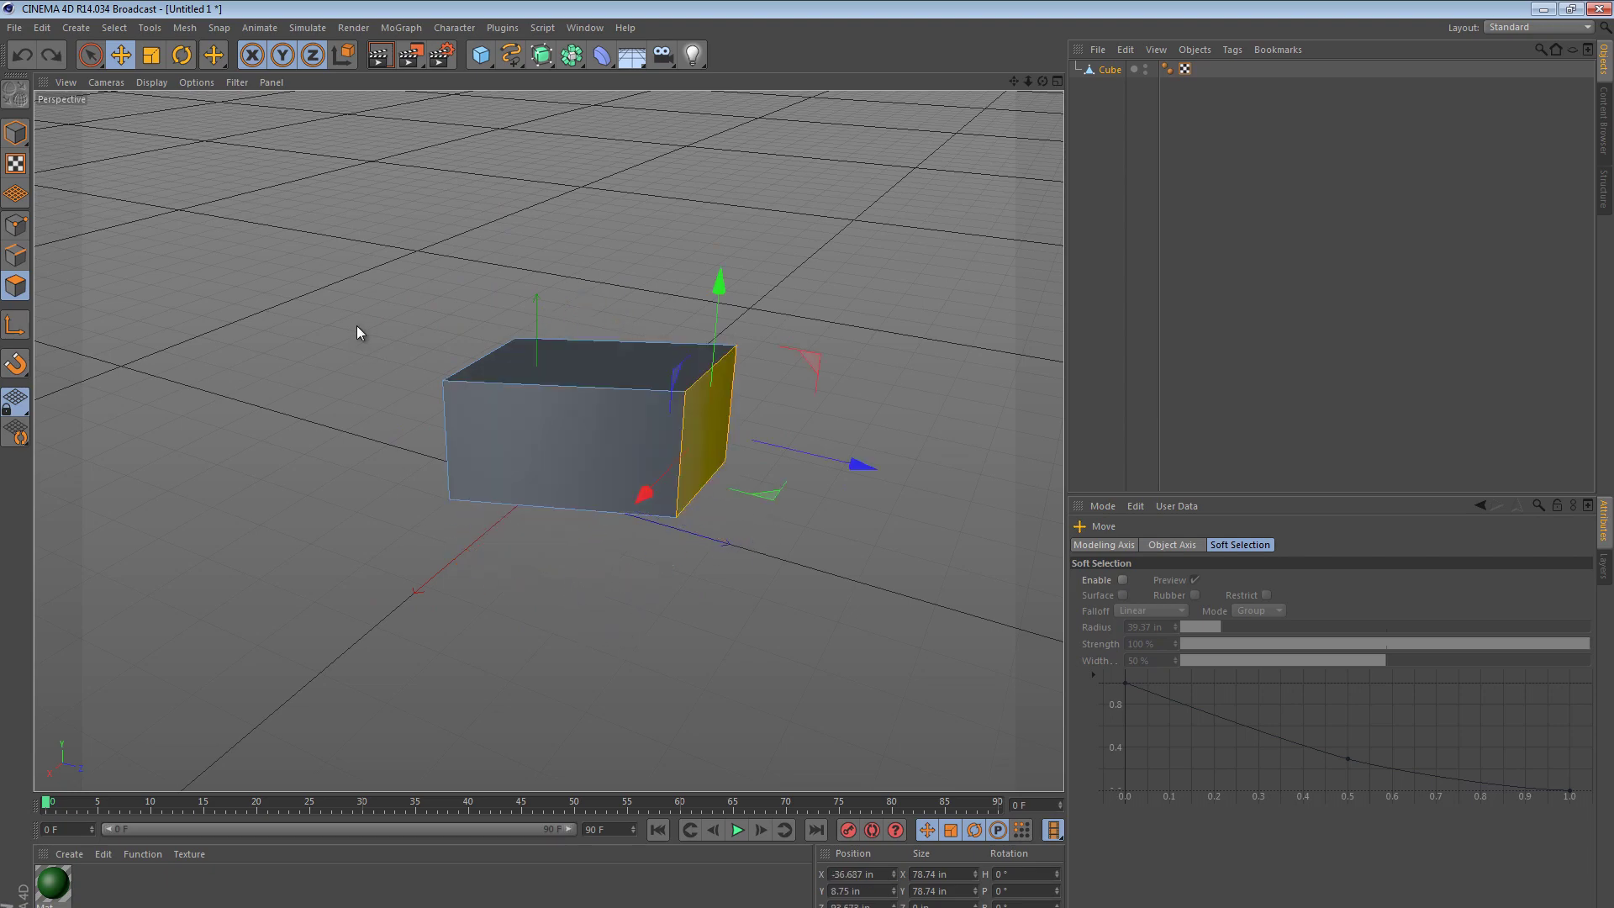
key("ctrl+z")
- Select the cube's top face and orbit around it from a lower angle
scroll(436, 418, "up", 5)
left_click(679, 351)
left_click_drag(685, 415, 139, 418, "alt")
mouse_move(380, 353)
left_mouse_down("alt")
mouse_move(790, 411)
mouse_move(652, 285)
left_mouse_up("alt")
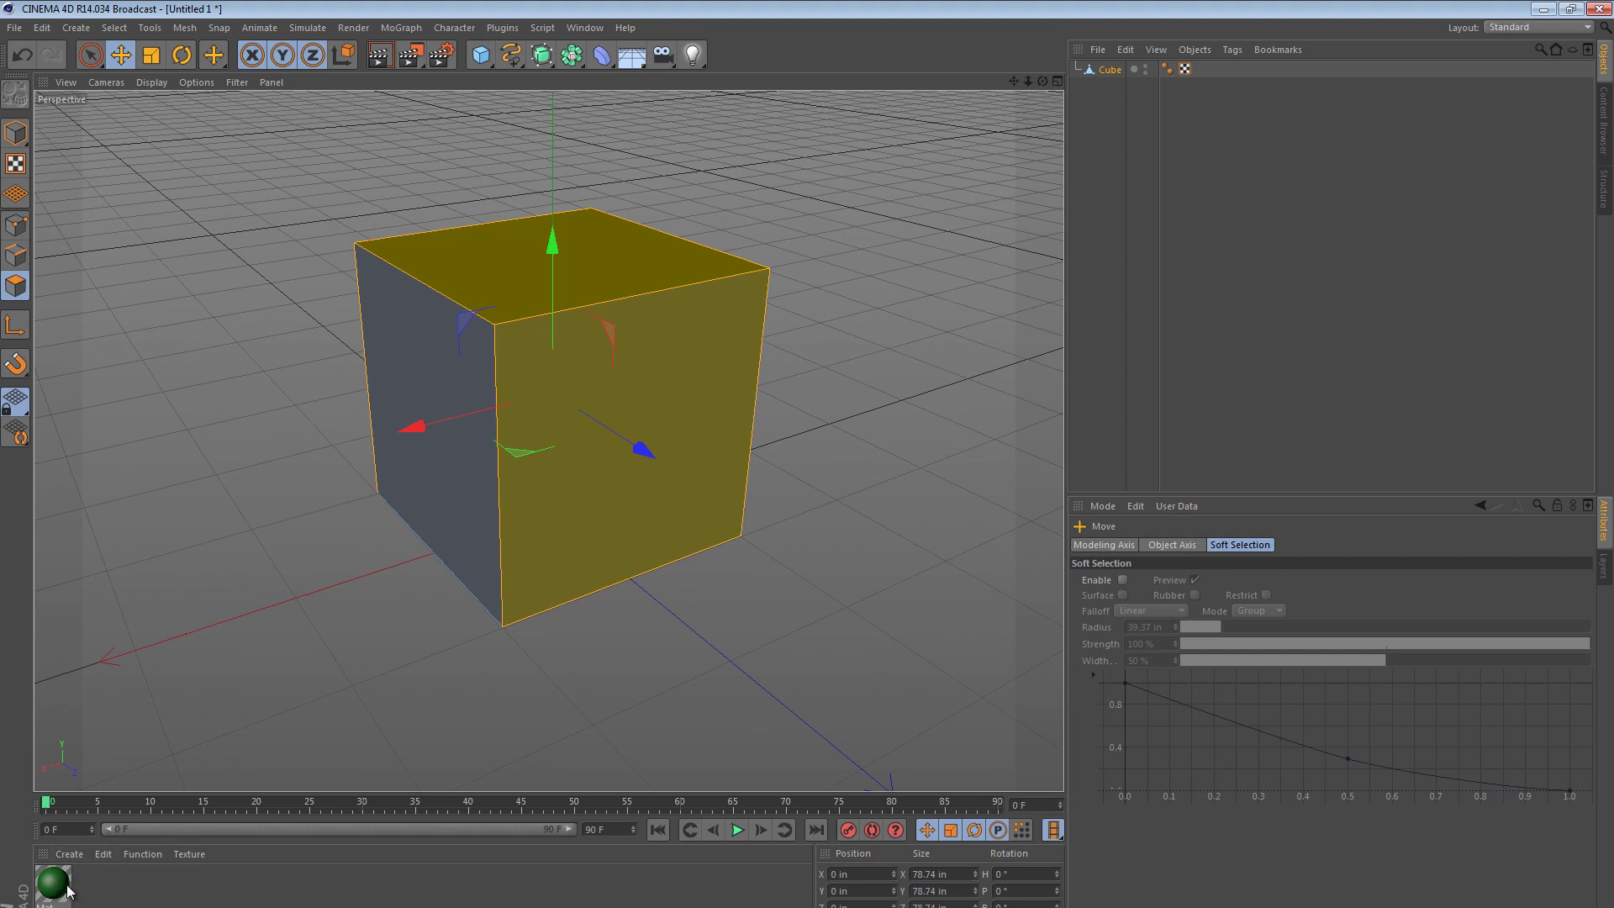
- Undo the recent material changes and apply the Mat material to the cube
left_click(104, 854)
left_click(65, 893)
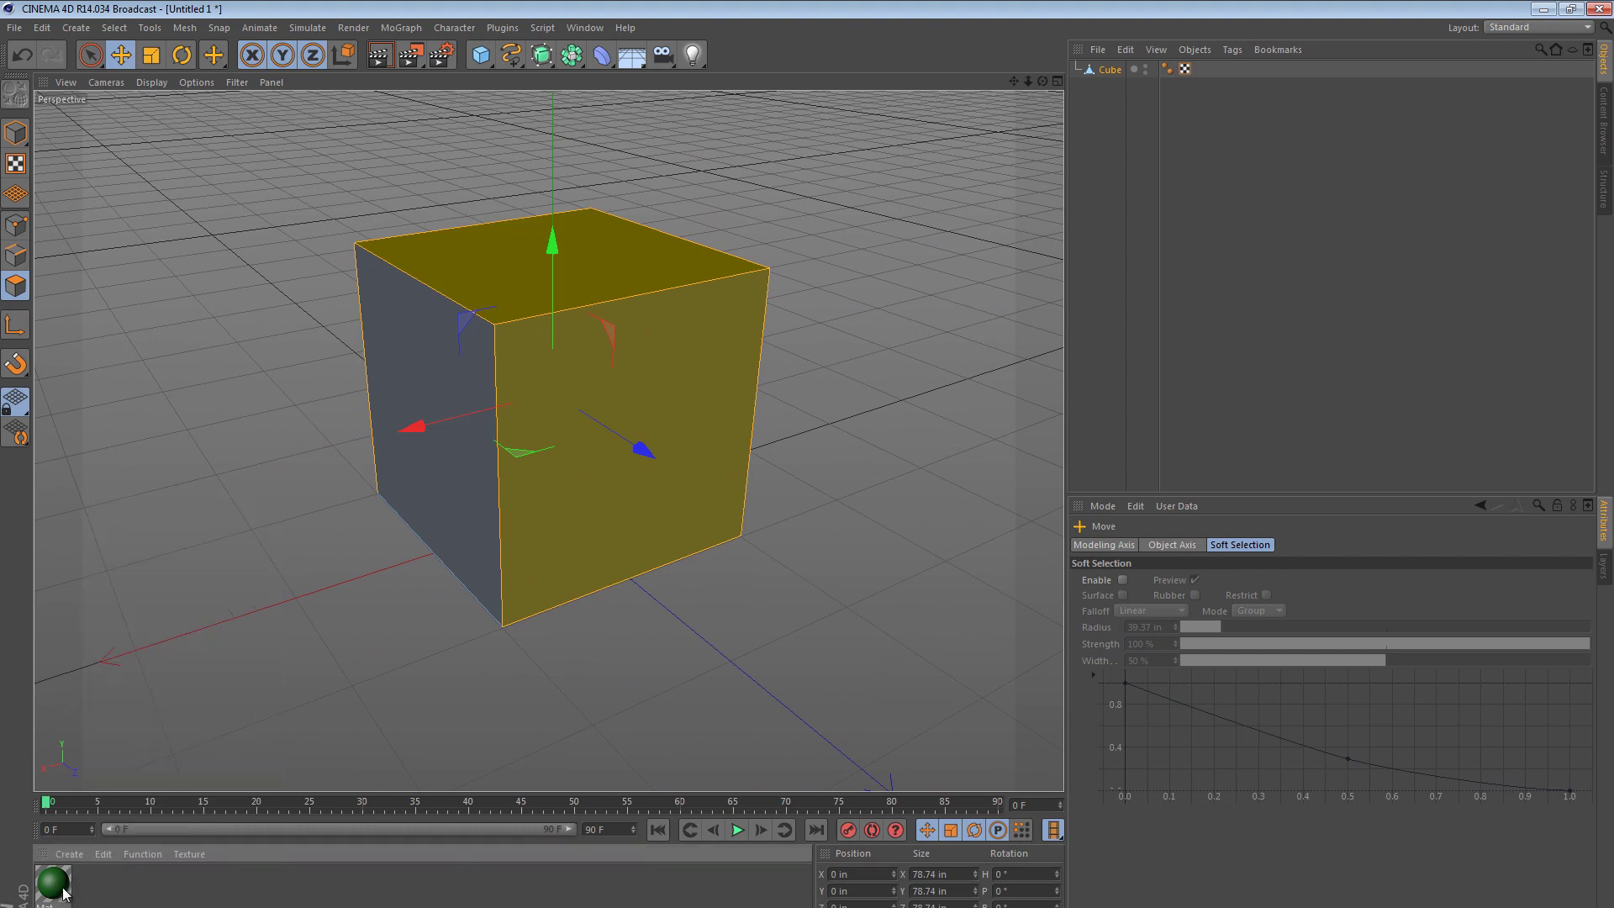
left_click(103, 854)
left_click(140, 498)
left_click_drag(53, 883, 602, 593)
left_click(547, 669)
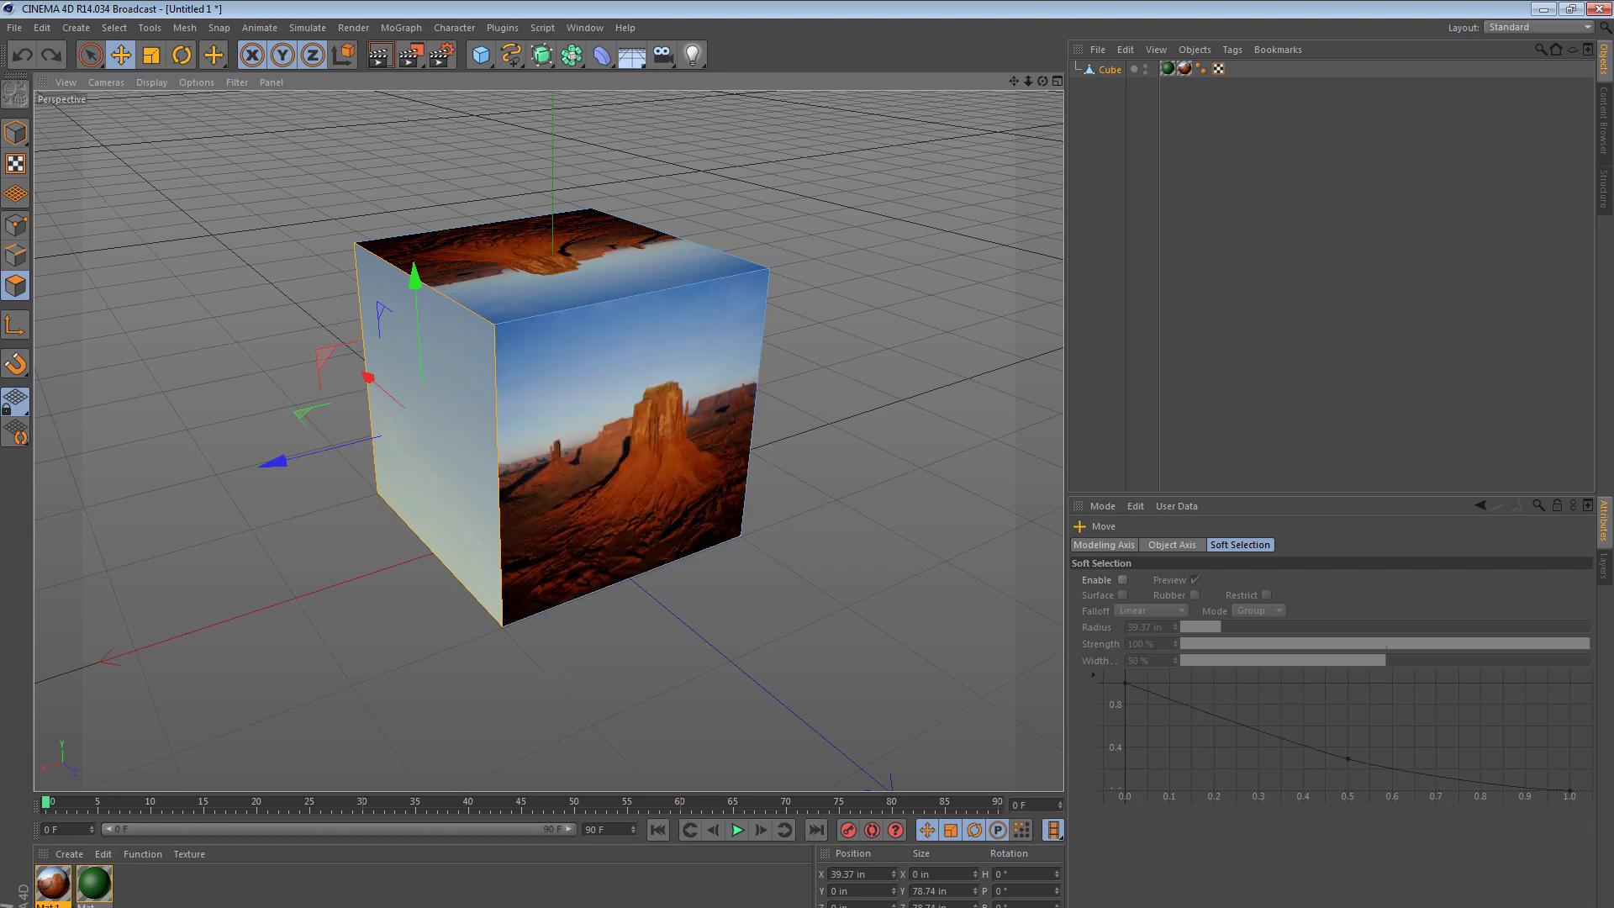
left_click(118, 870)
- Delete the cube's UVW tag and green material tag
left_click(1218, 69)
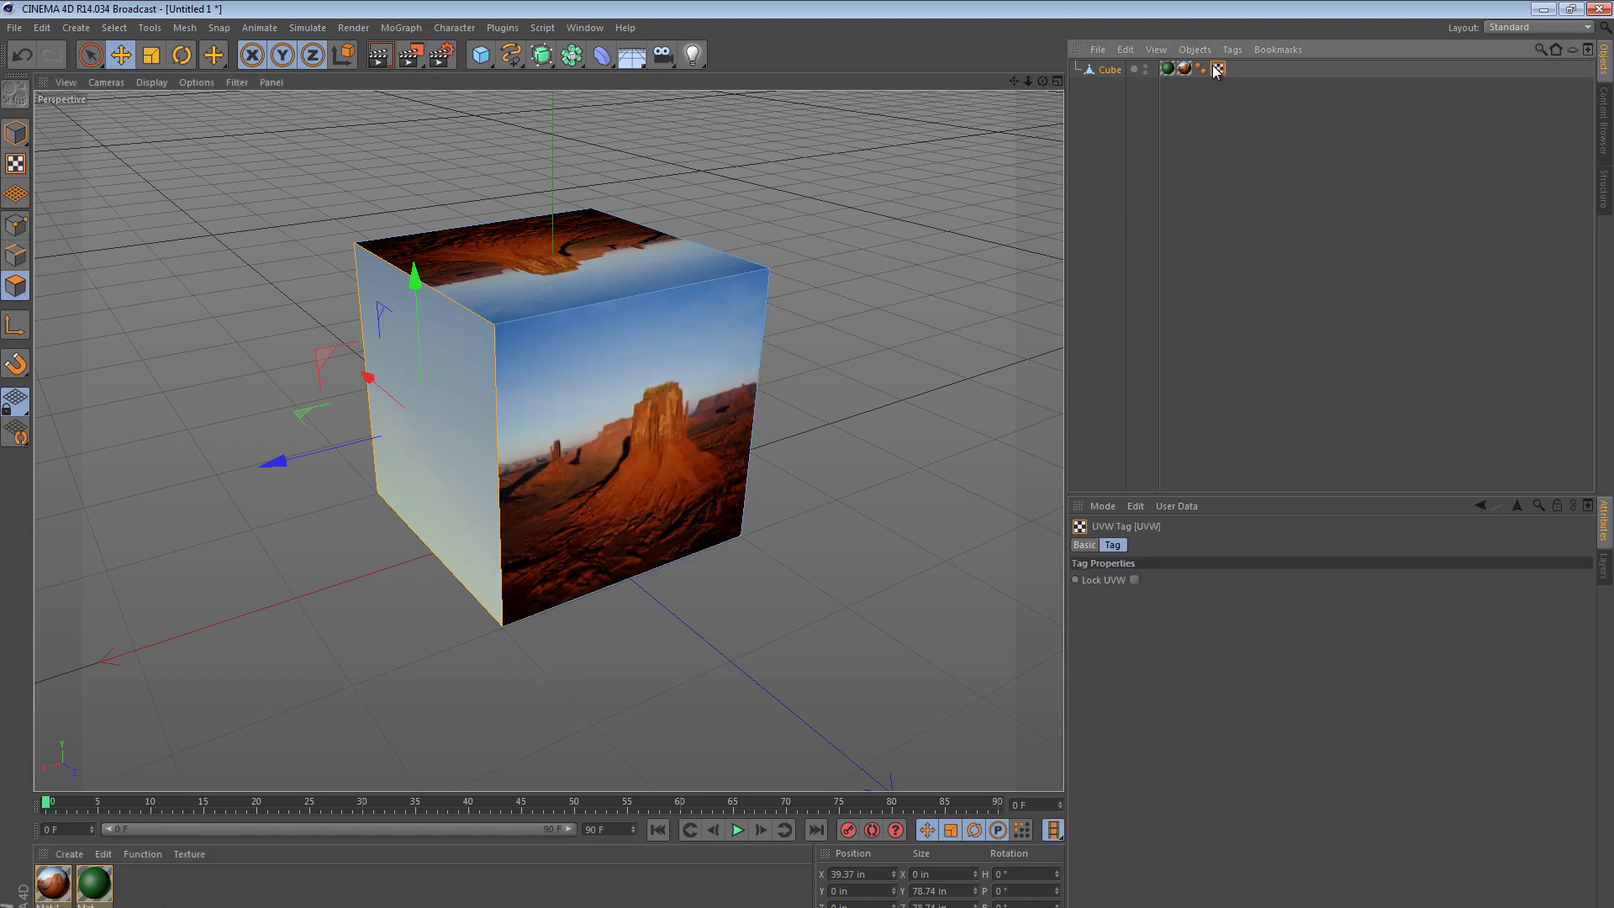
key("Delete")
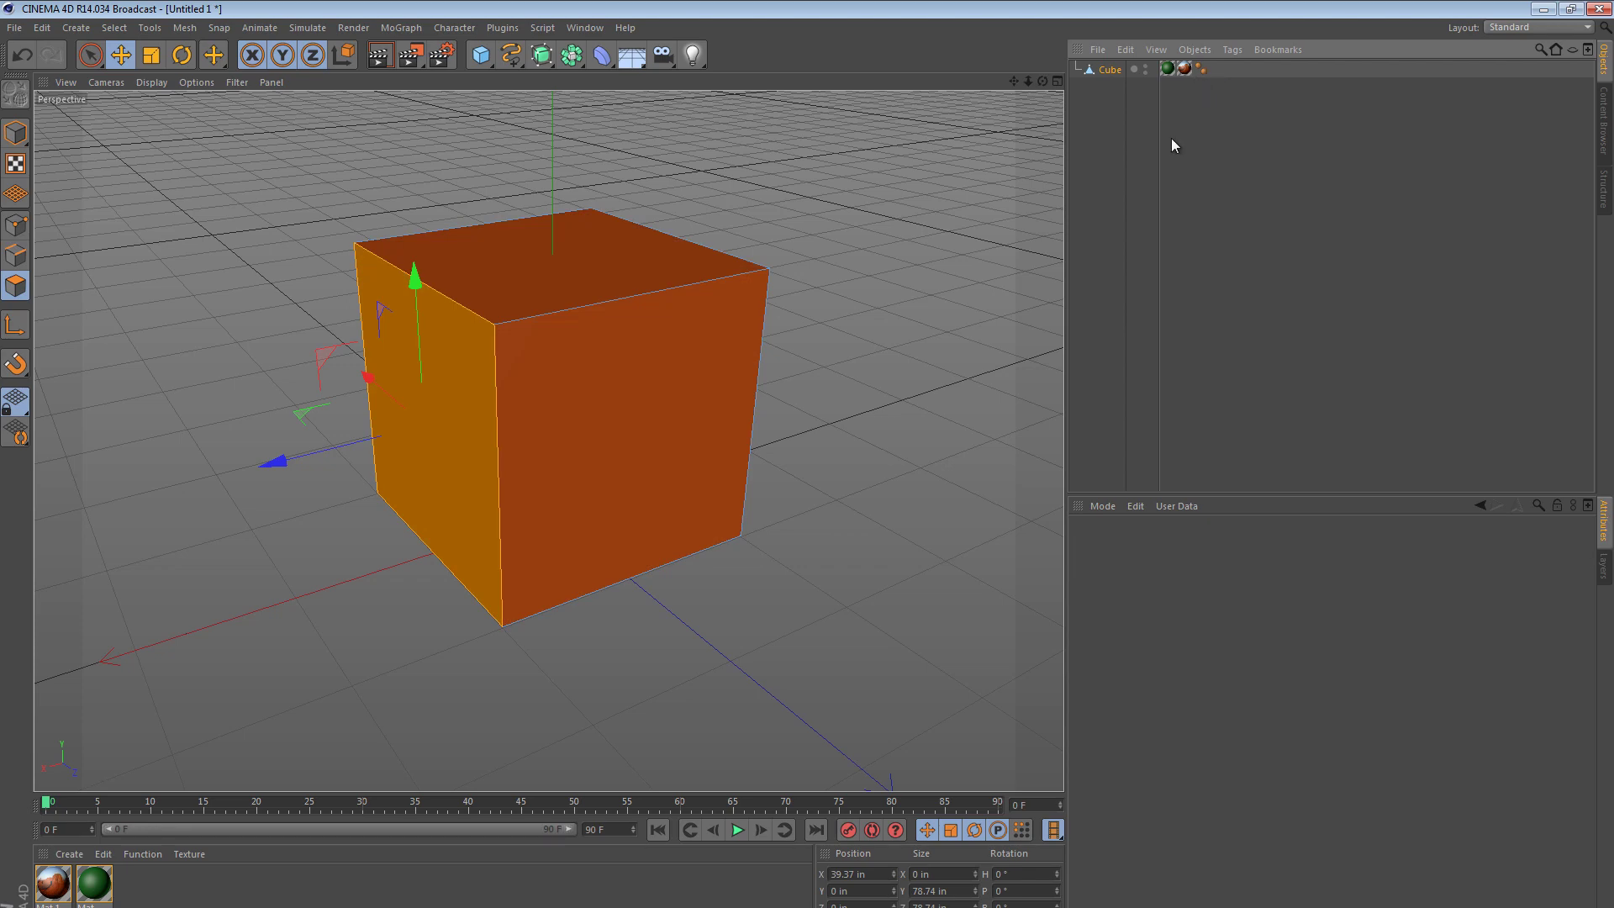
left_click(1178, 96)
left_click(1166, 69)
key("Delete")
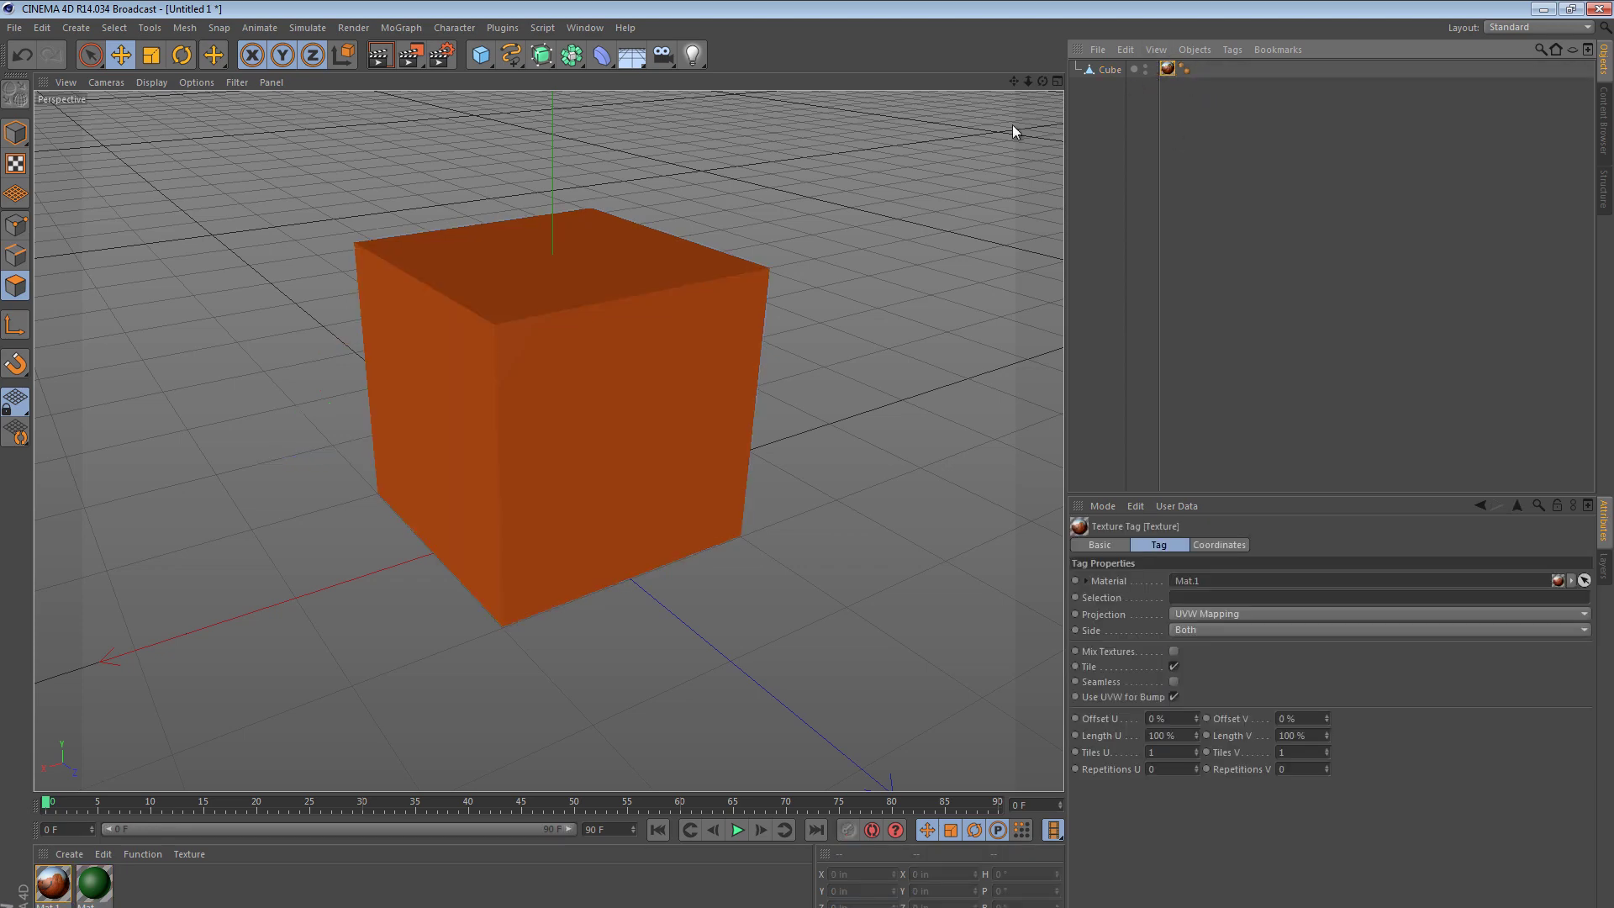
left_click_drag(524, 380, 568, 386, "alt")
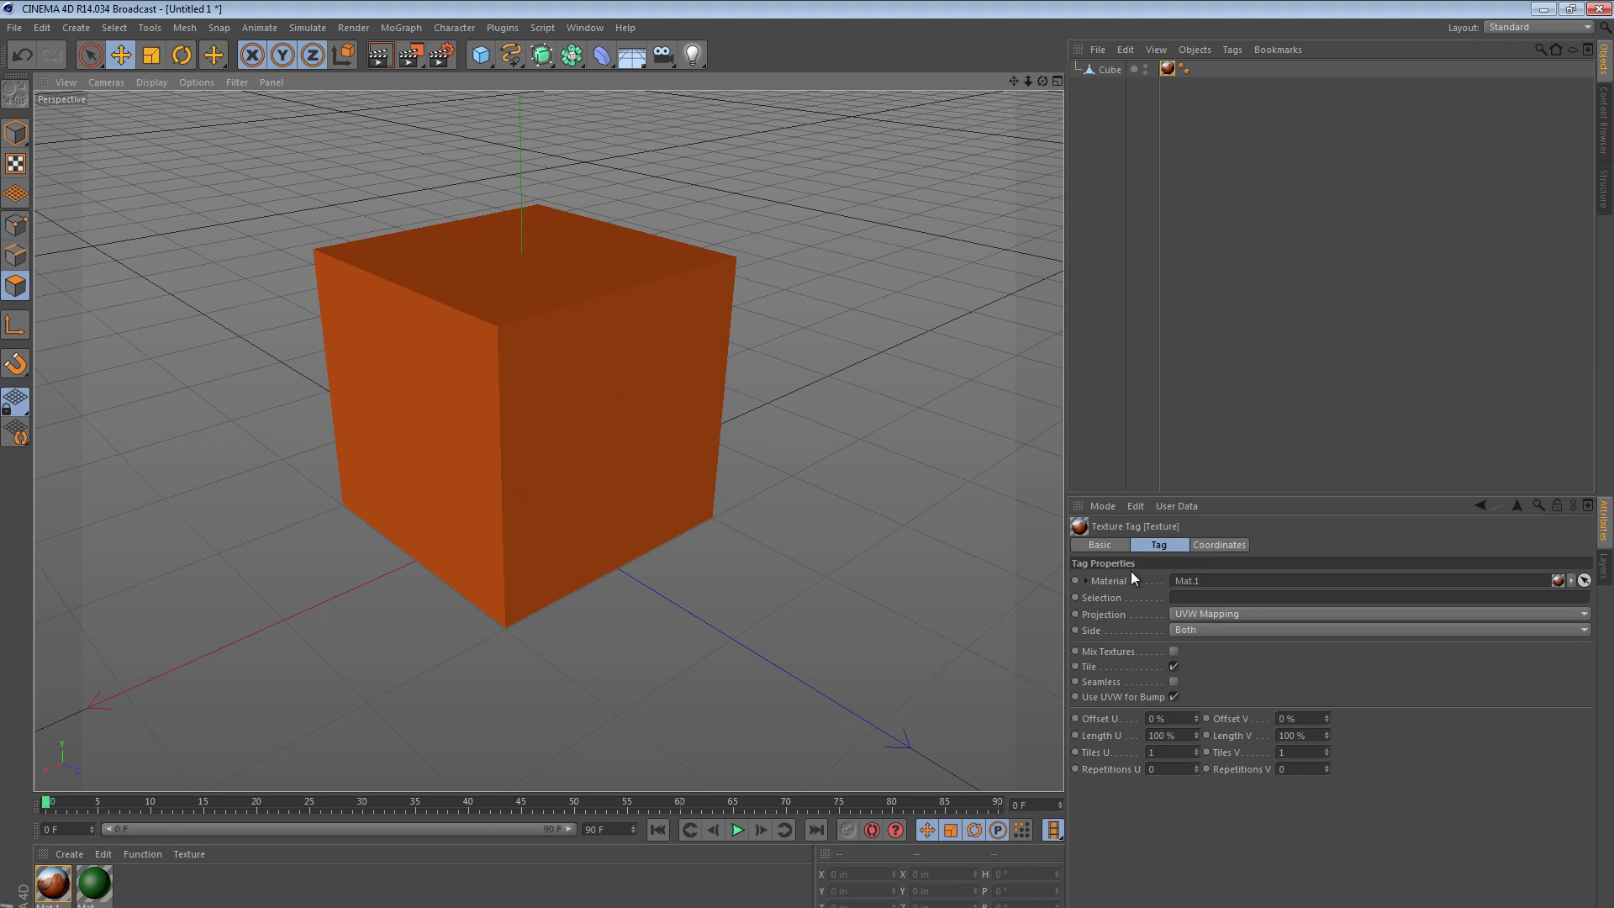
- Set the desert texture tag's projection to Flat
left_click(1274, 613)
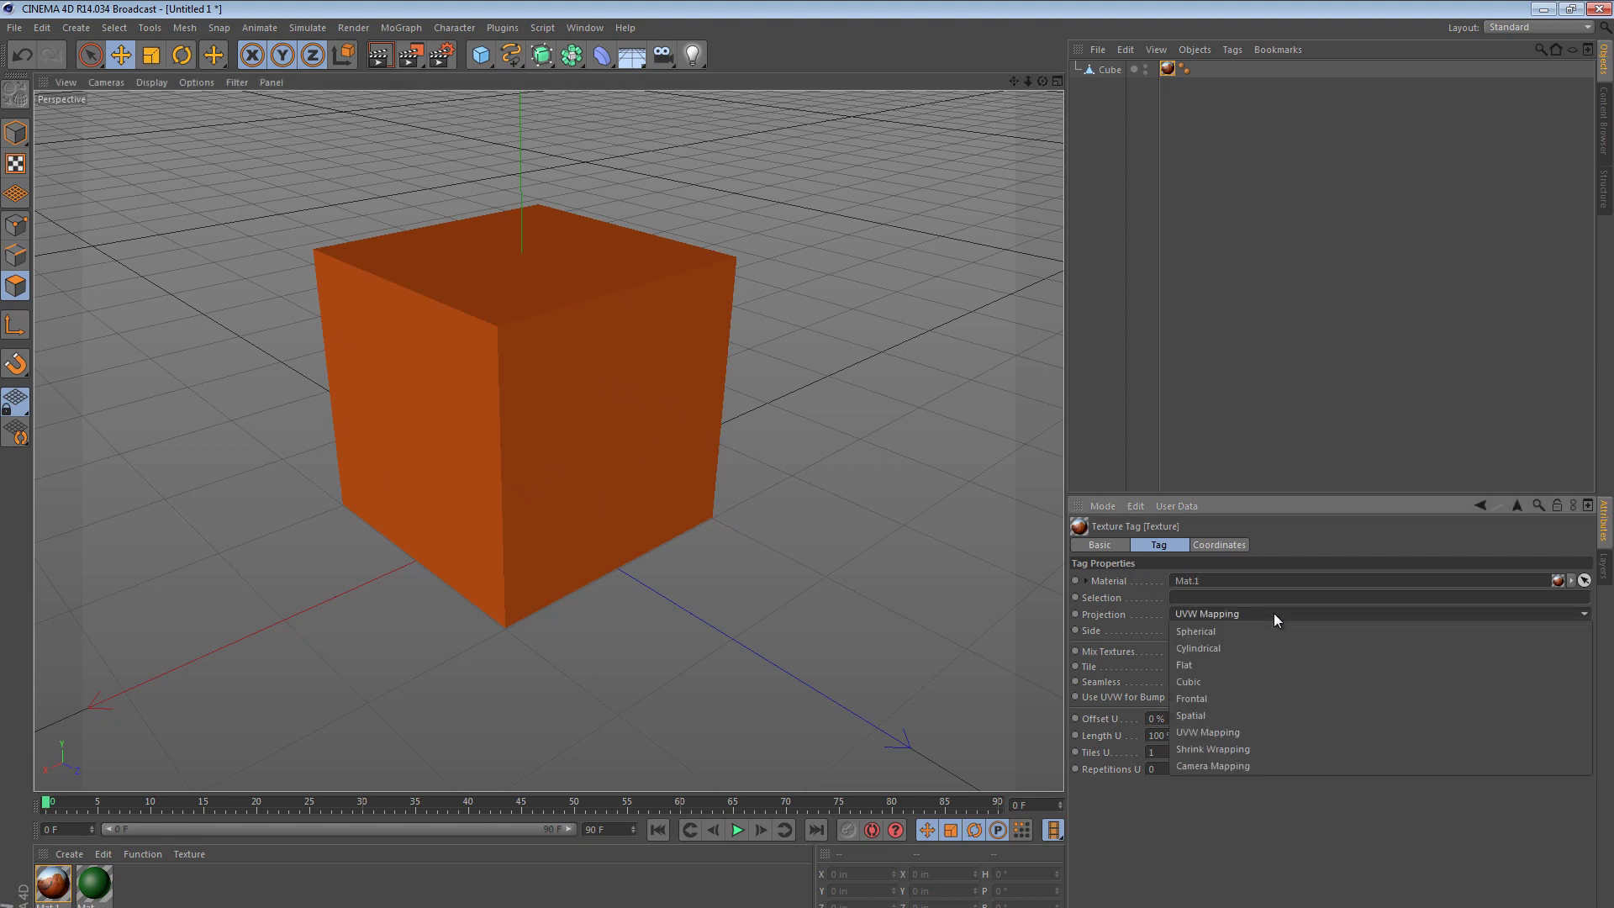
left_click(1213, 664)
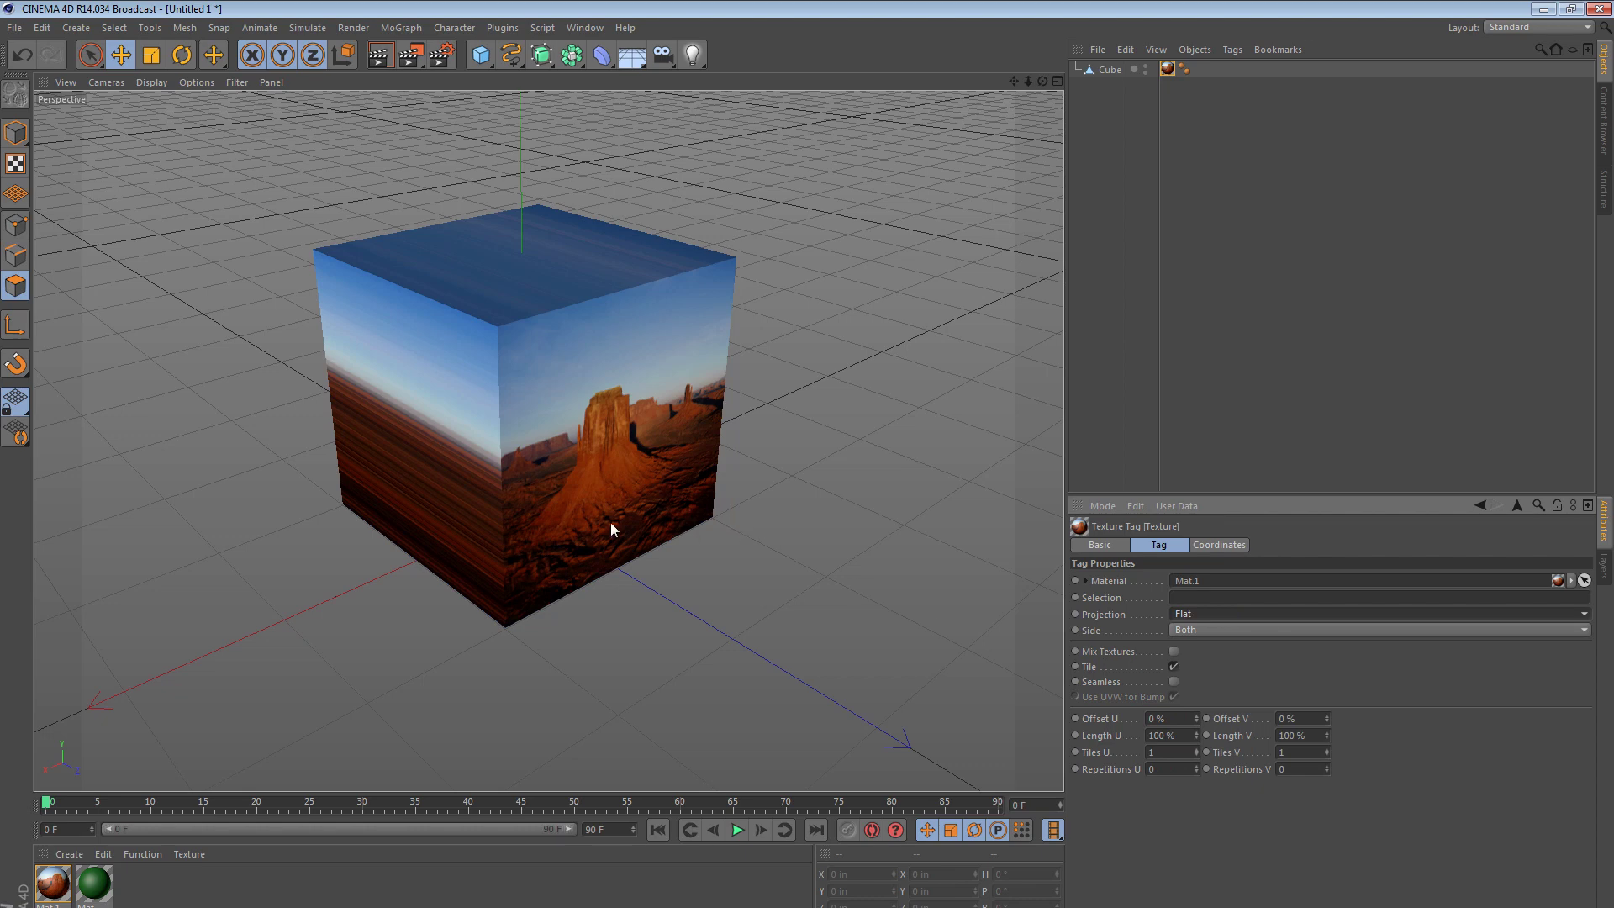
left_click_drag(611, 520, 562, 496, "alt")
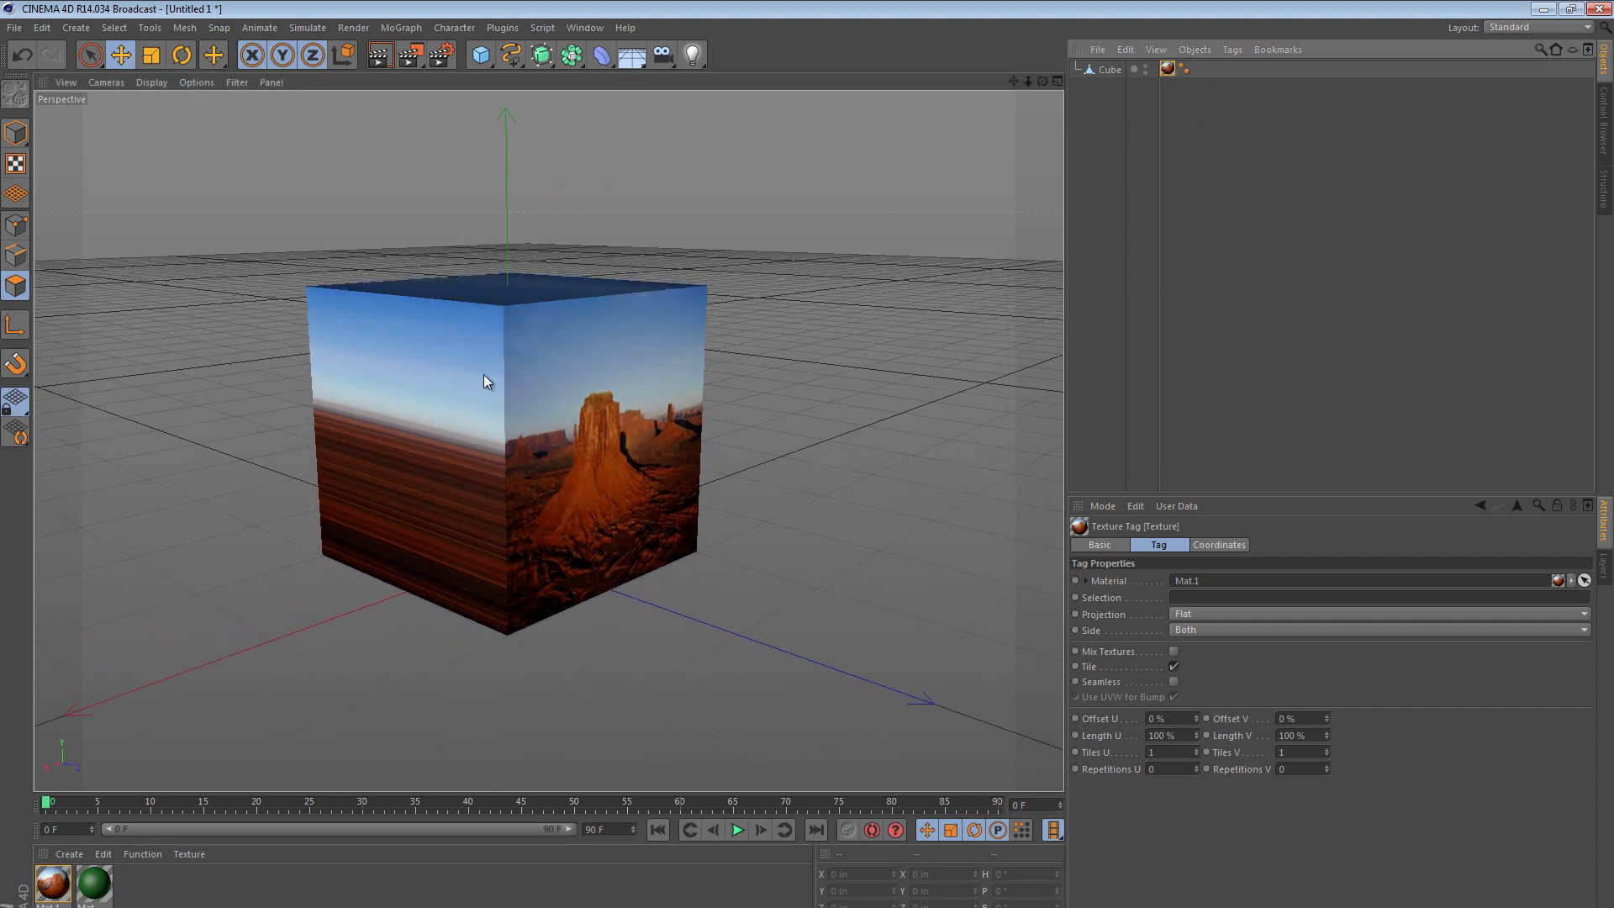
left_click_drag(516, 350, 522, 350, "alt")
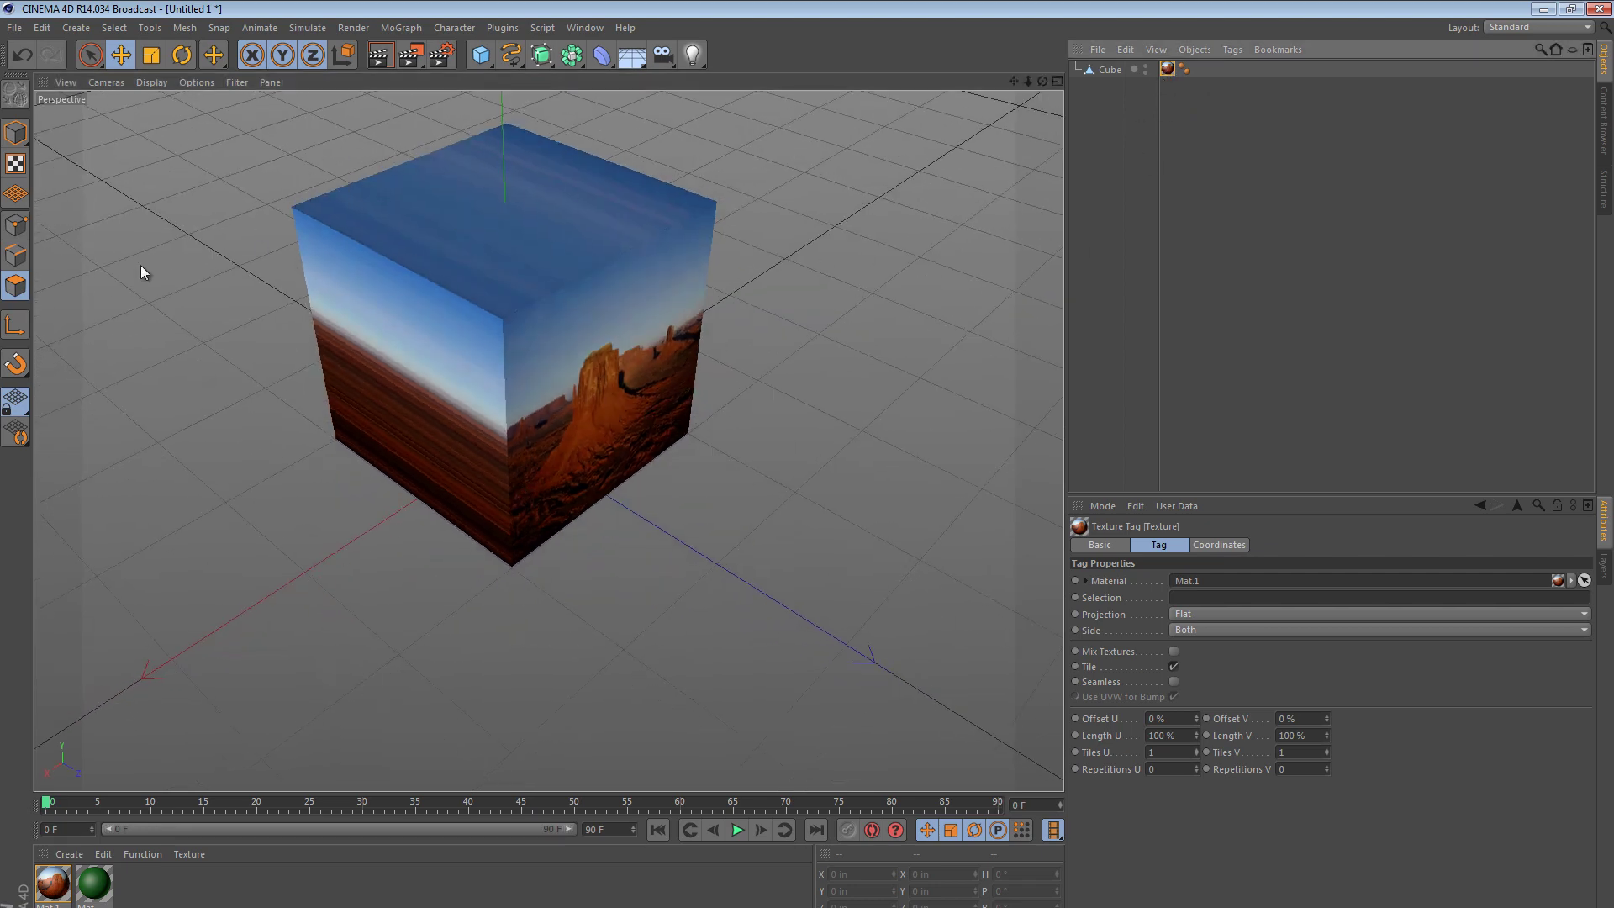
- Orbit around the cube to inspect the flat projection, then select its texture tag
left_click(1111, 69)
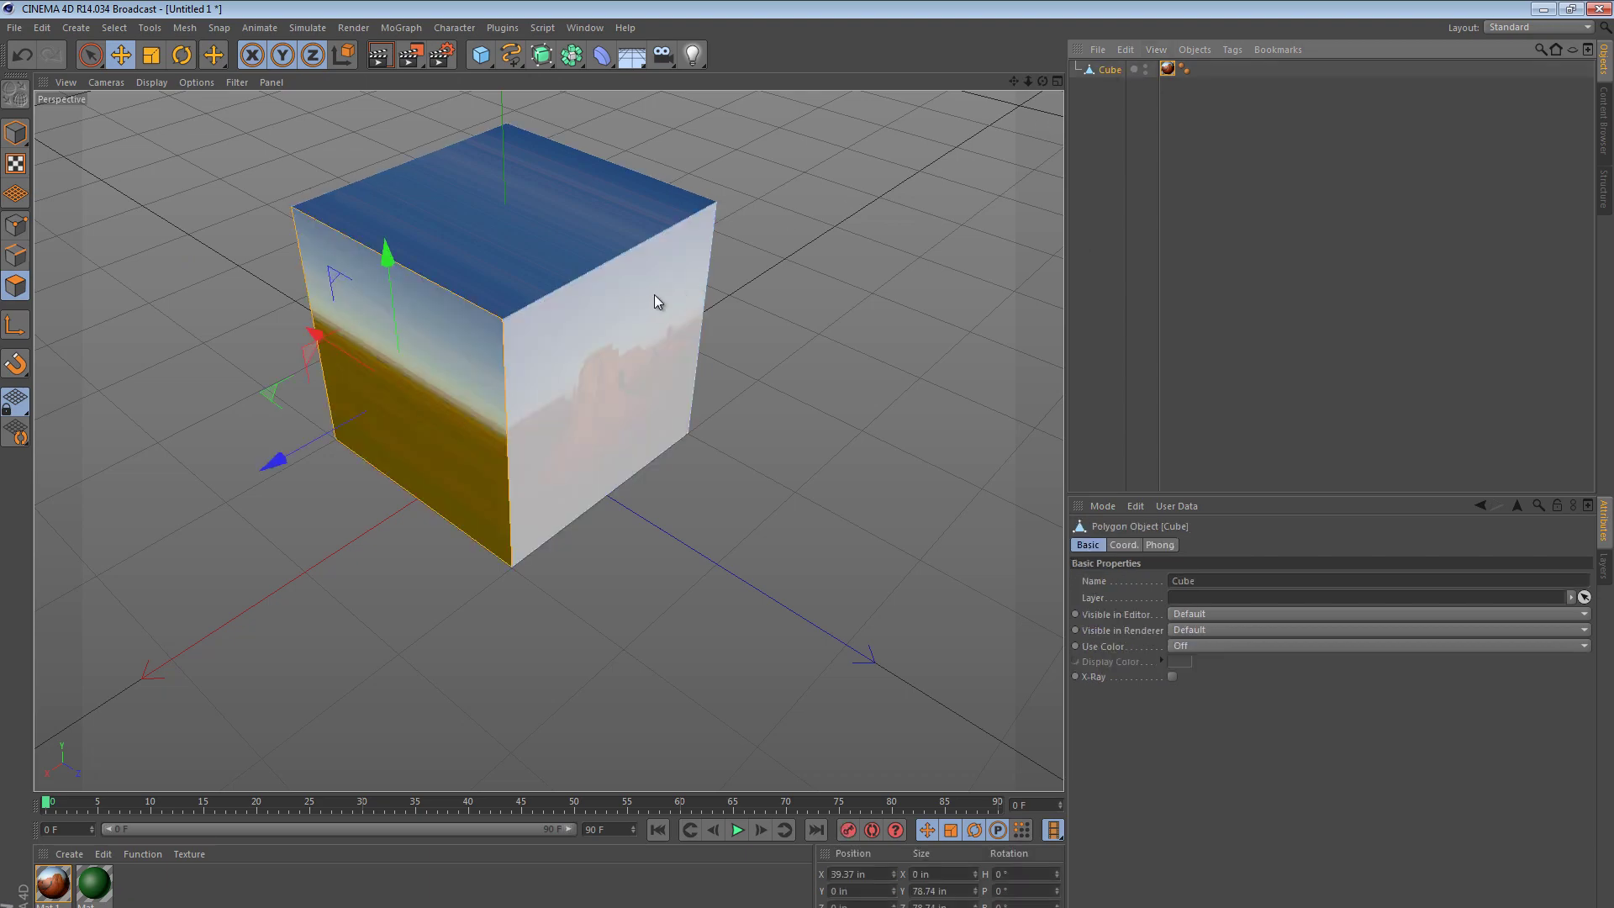
left_click_drag(653, 295, 679, 242, "alt")
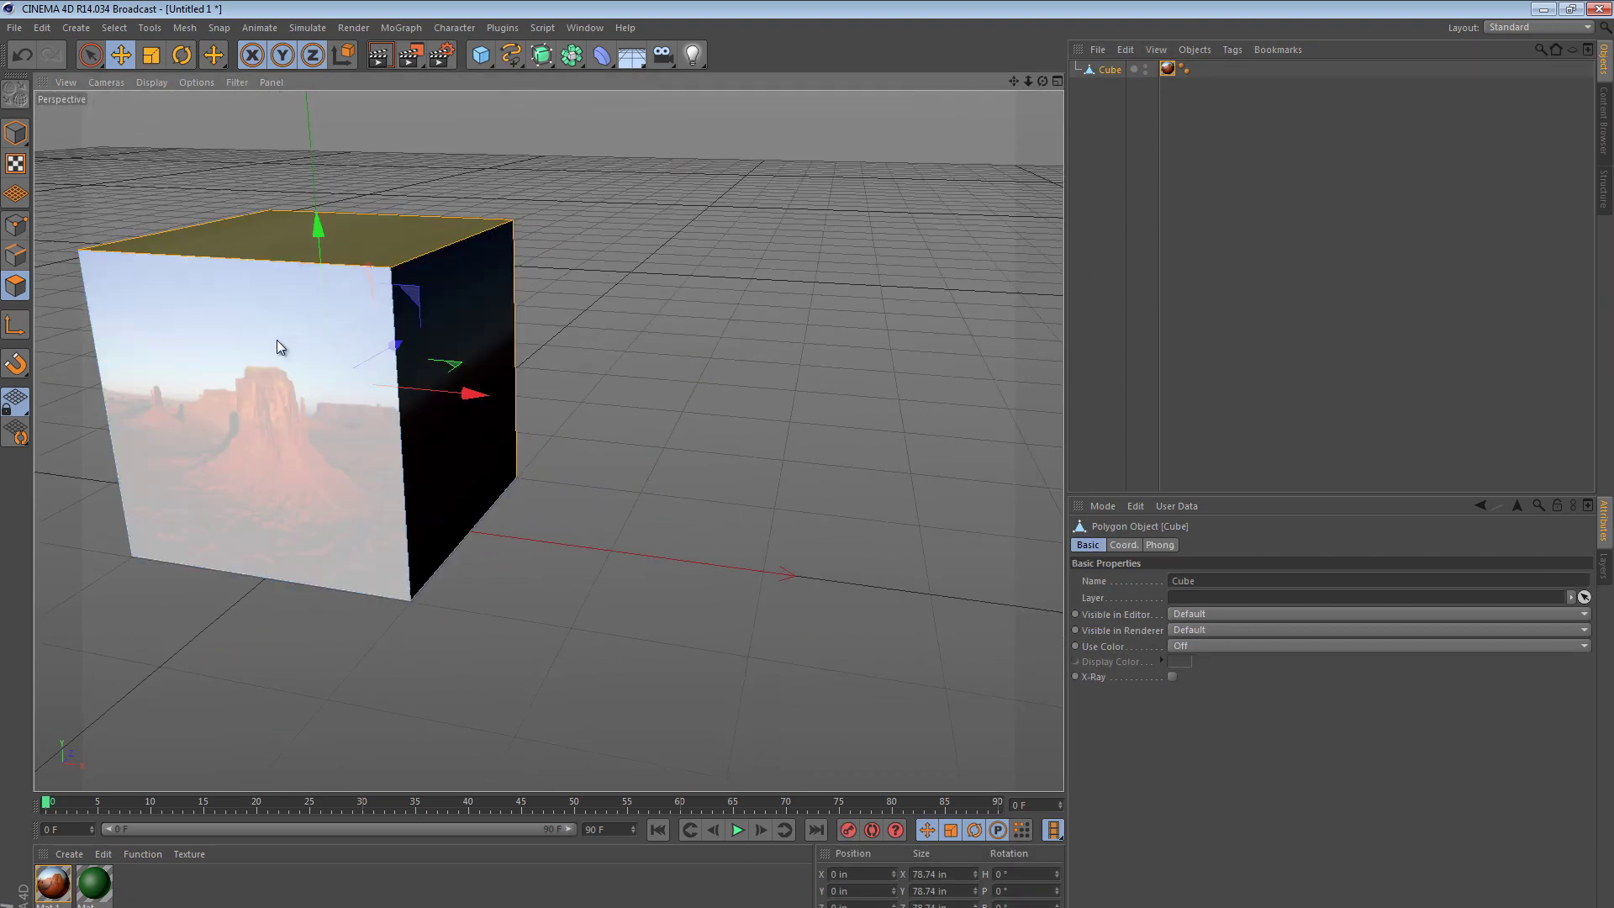
left_click_drag(276, 340, 151, 318, "alt")
left_click(1165, 69)
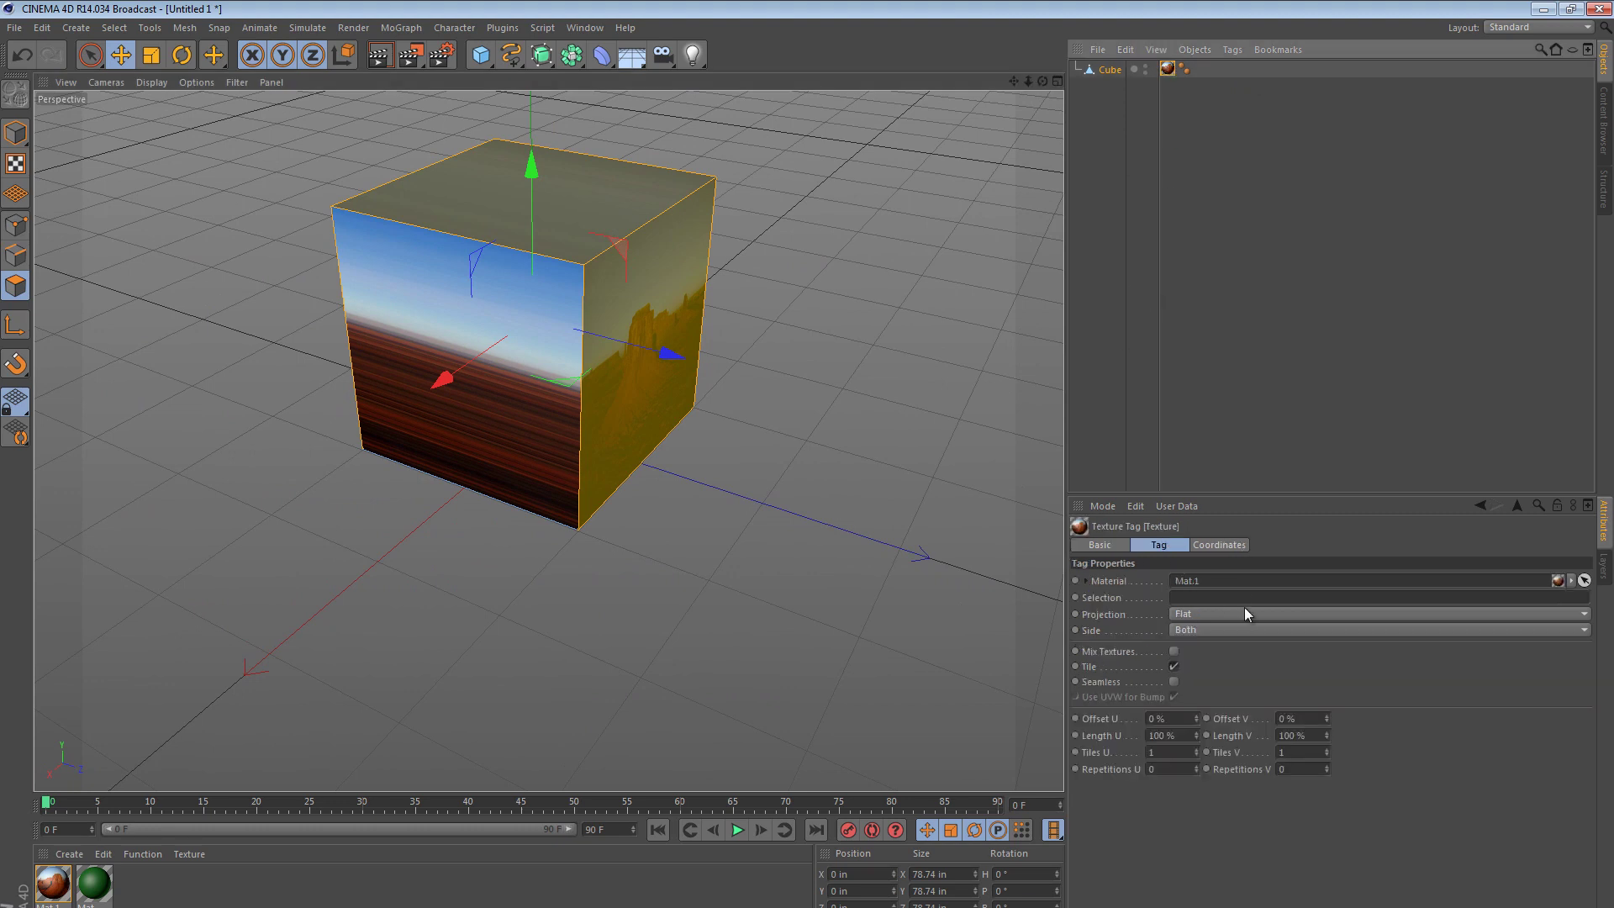
- Set the projection to Cylindrical and try rotating it in Texture mode, then undo
left_click(1236, 614)
left_click(1235, 638)
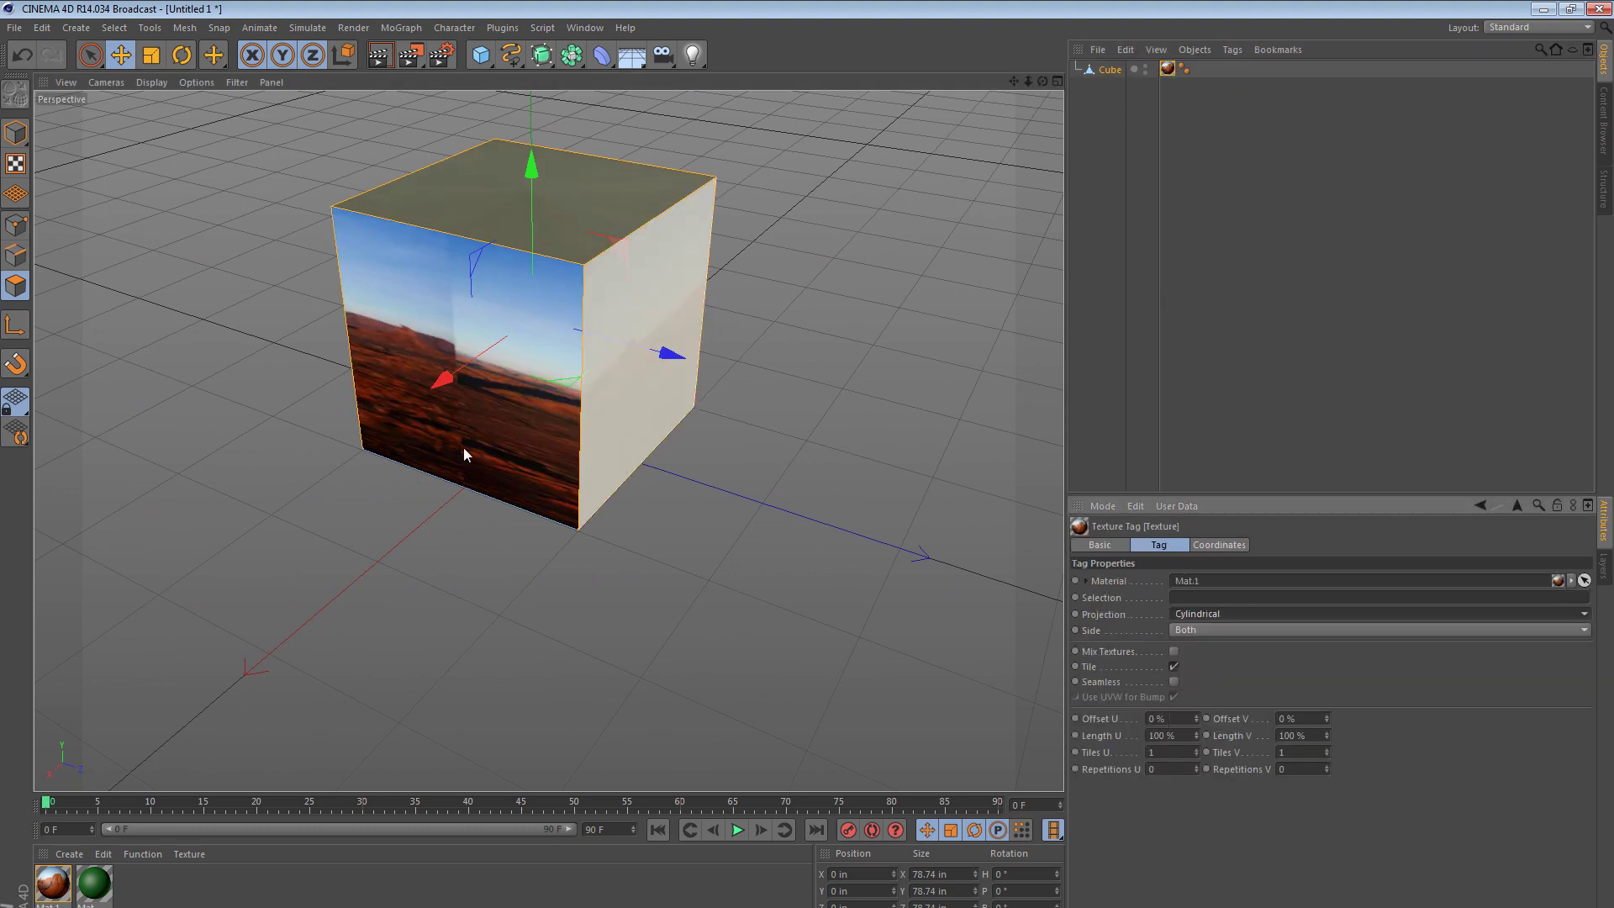
left_click(10, 165)
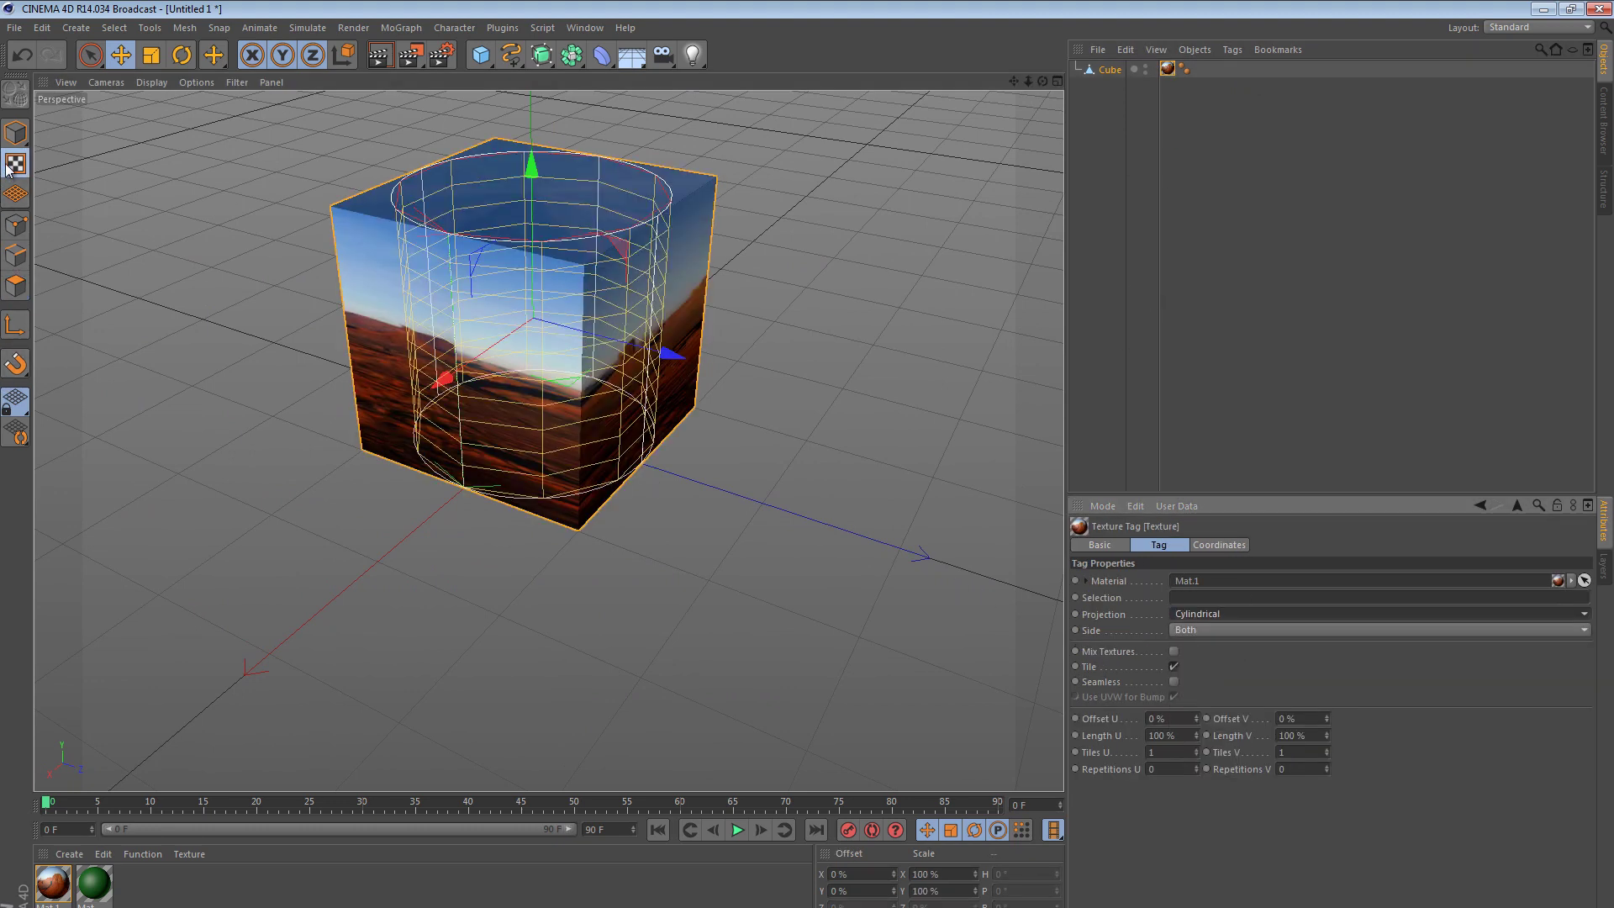
key("r")
left_click_drag(515, 245, 656, 396)
key("ctrl+z")
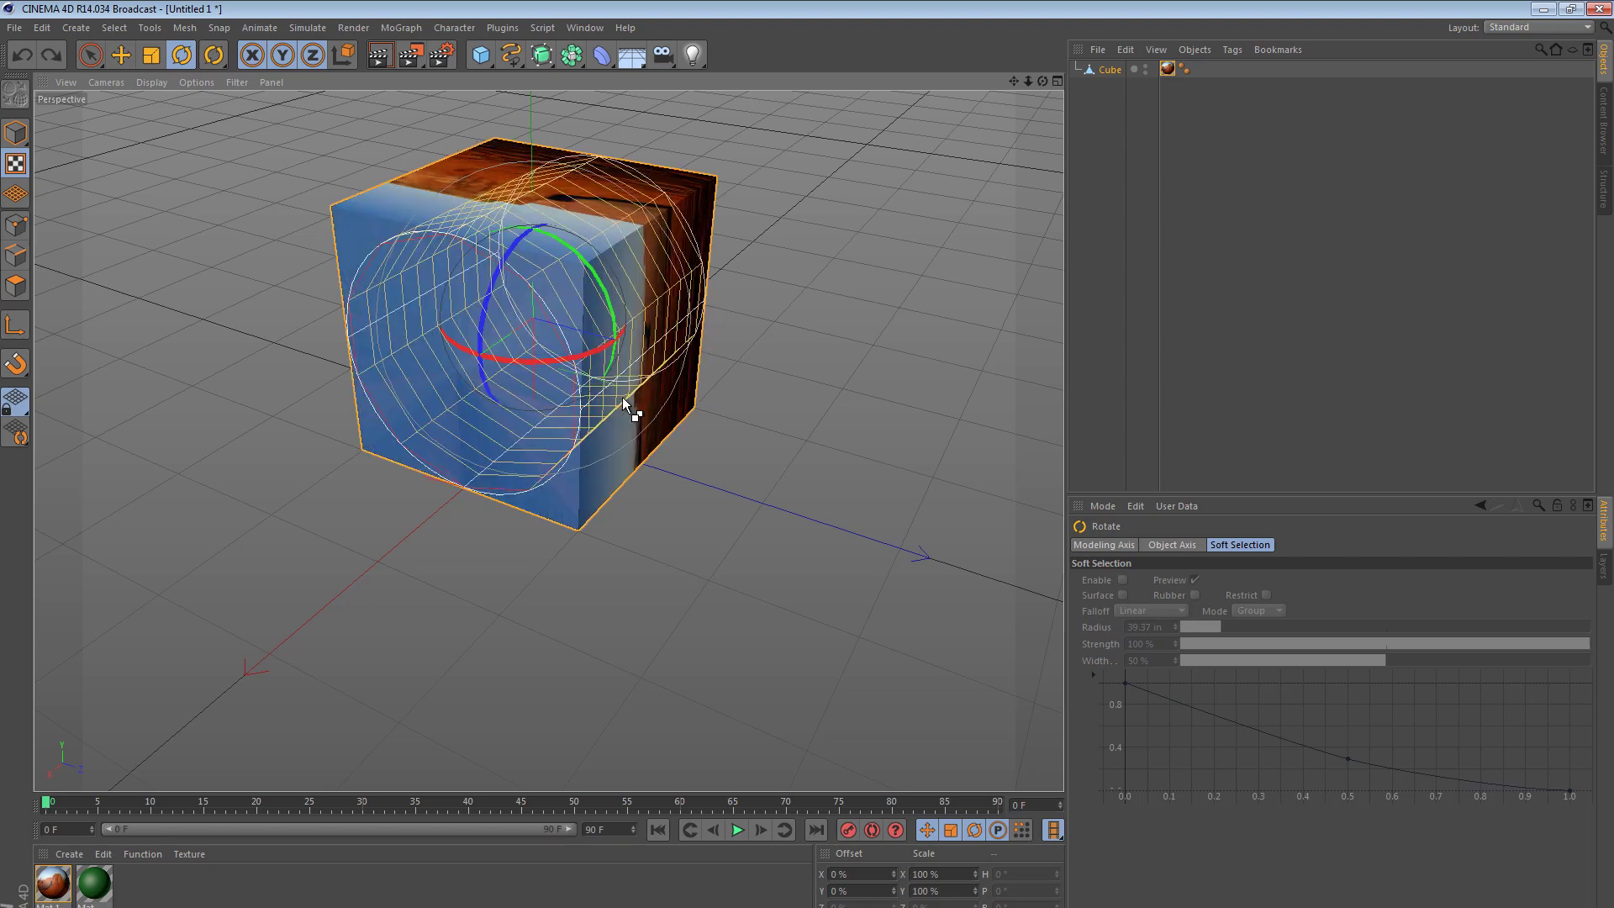
- Scale the cylindrical texture projection up to 116.4%
key("t")
key("ctrl+y")
key("ctrl+z")
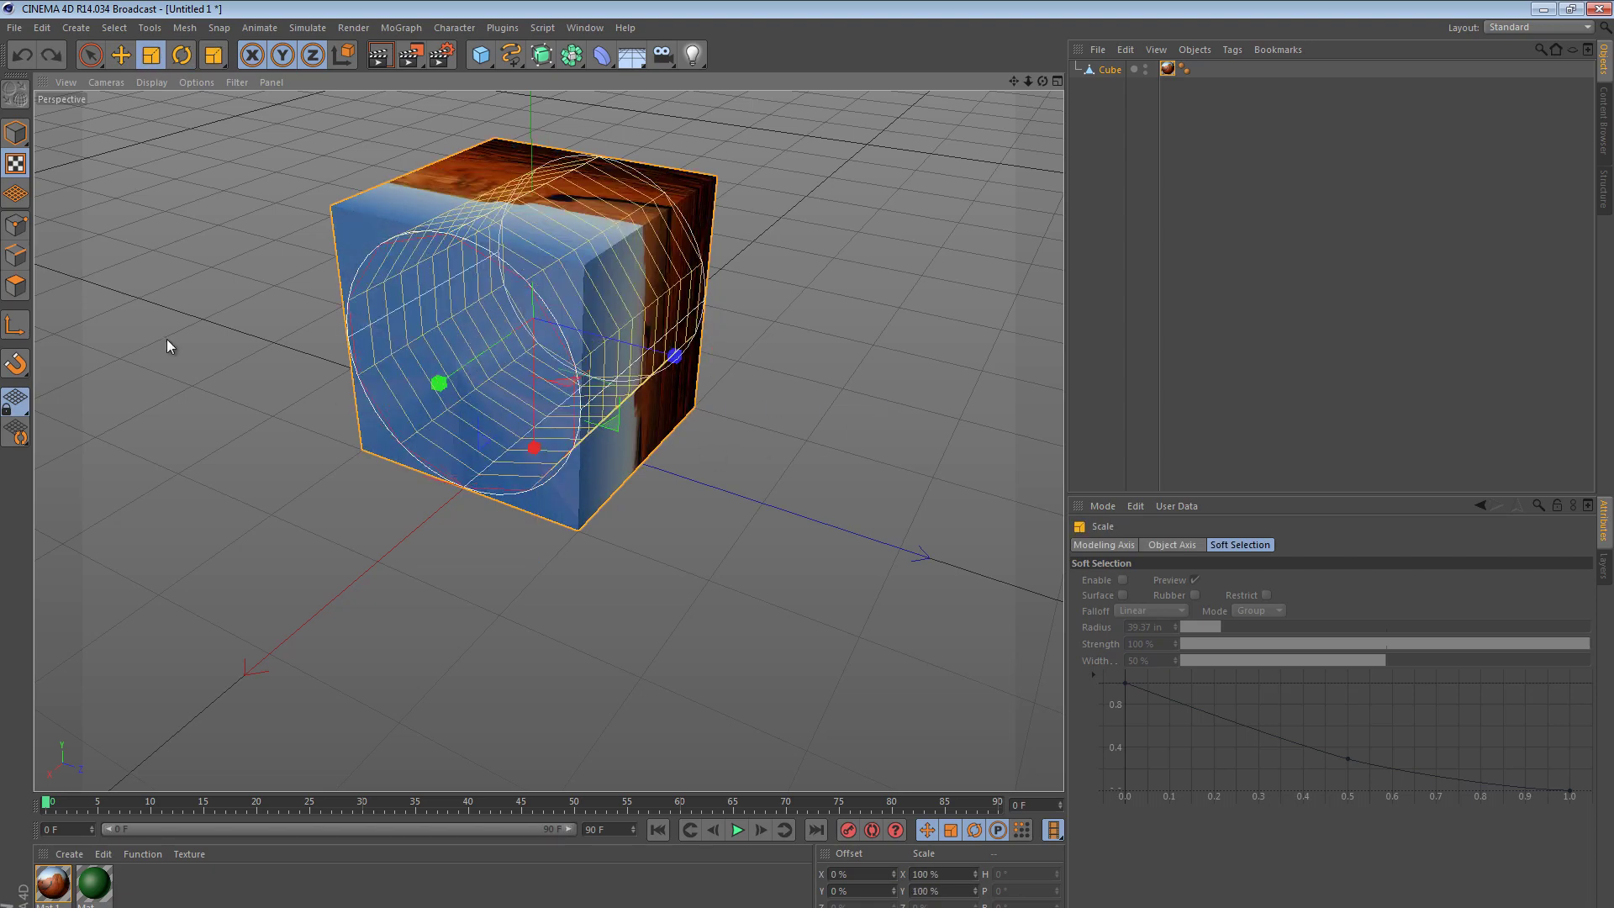
left_click(17, 330)
left_click_drag(475, 427, 874, 361)
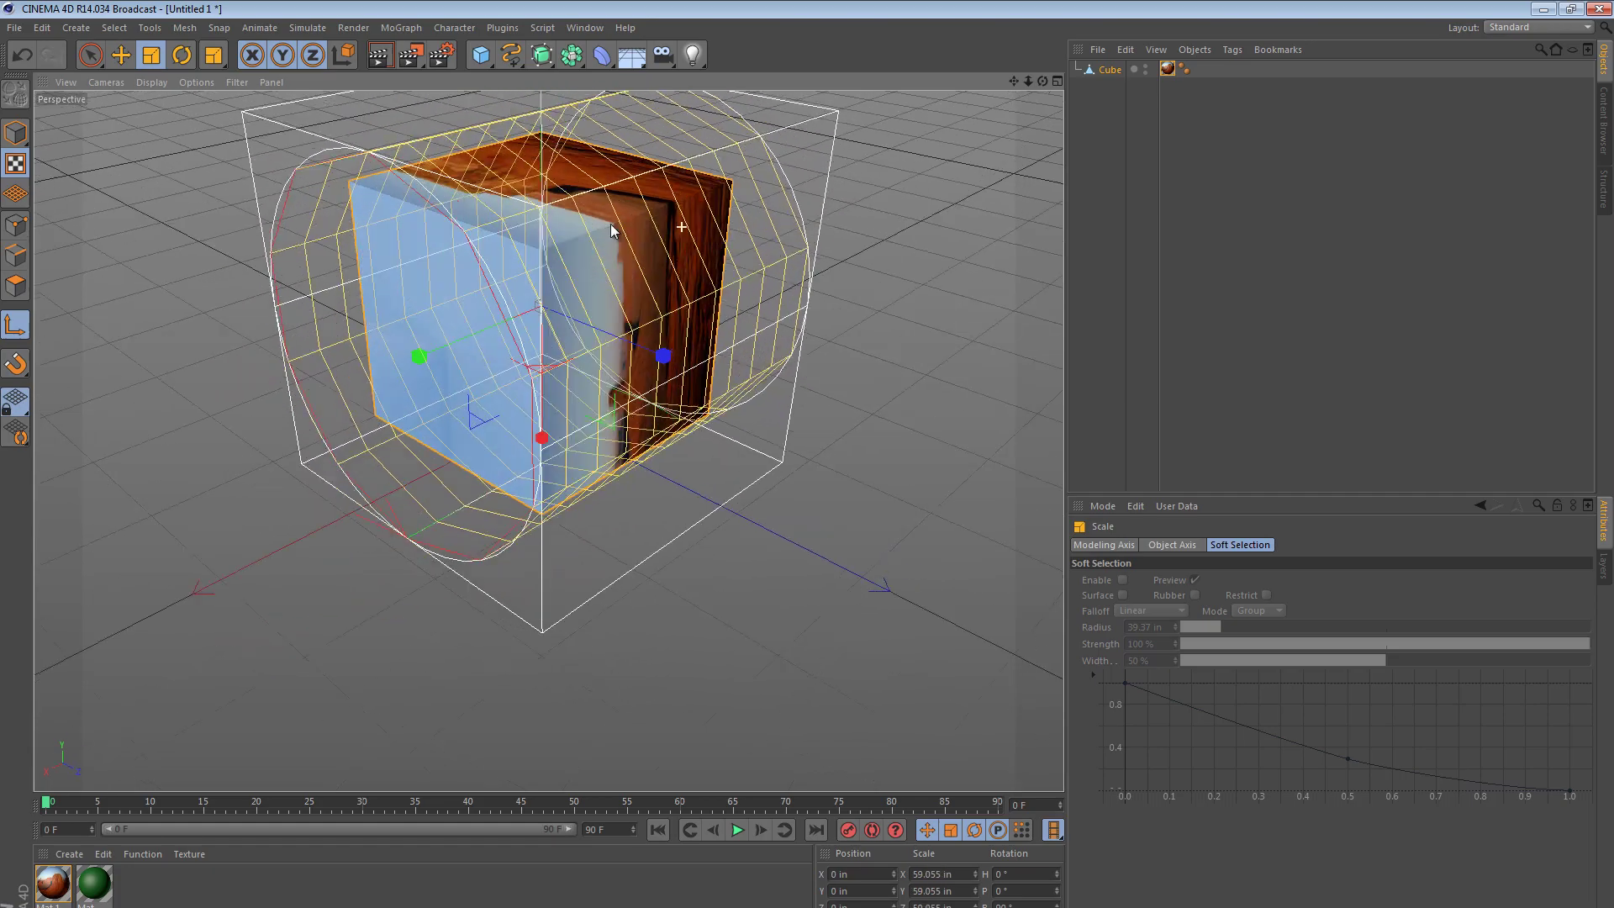
left_click_drag(593, 227, 659, 225, "alt")
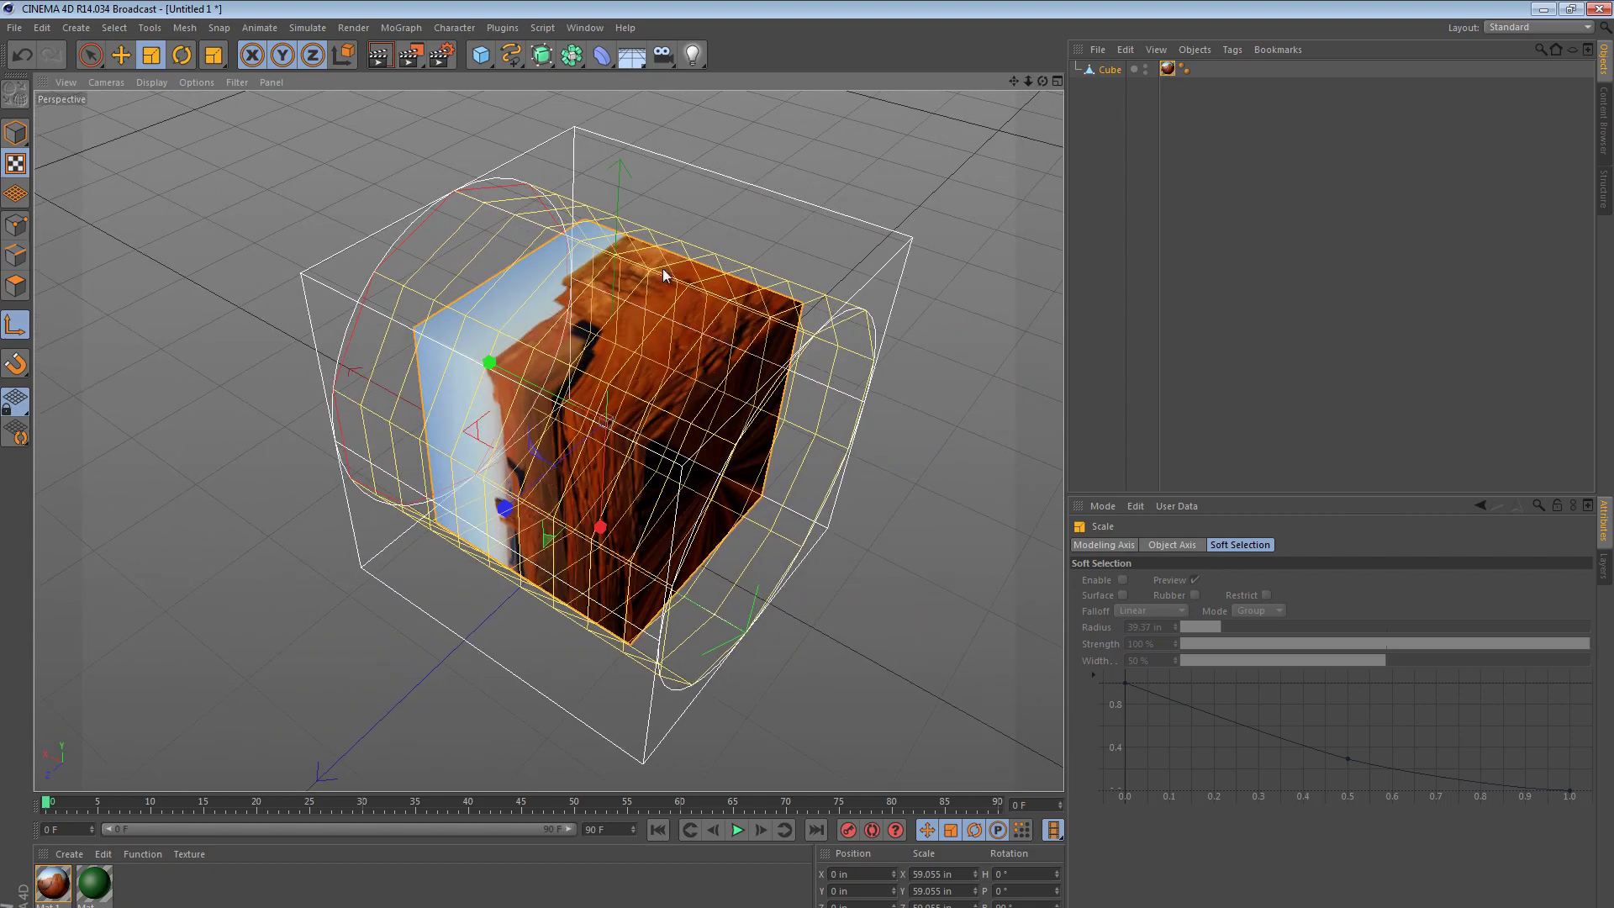
left_click_drag(667, 296, 666, 360, "alt")
- Return to Polygon mode and select the cube's texture tag
left_click(15, 286)
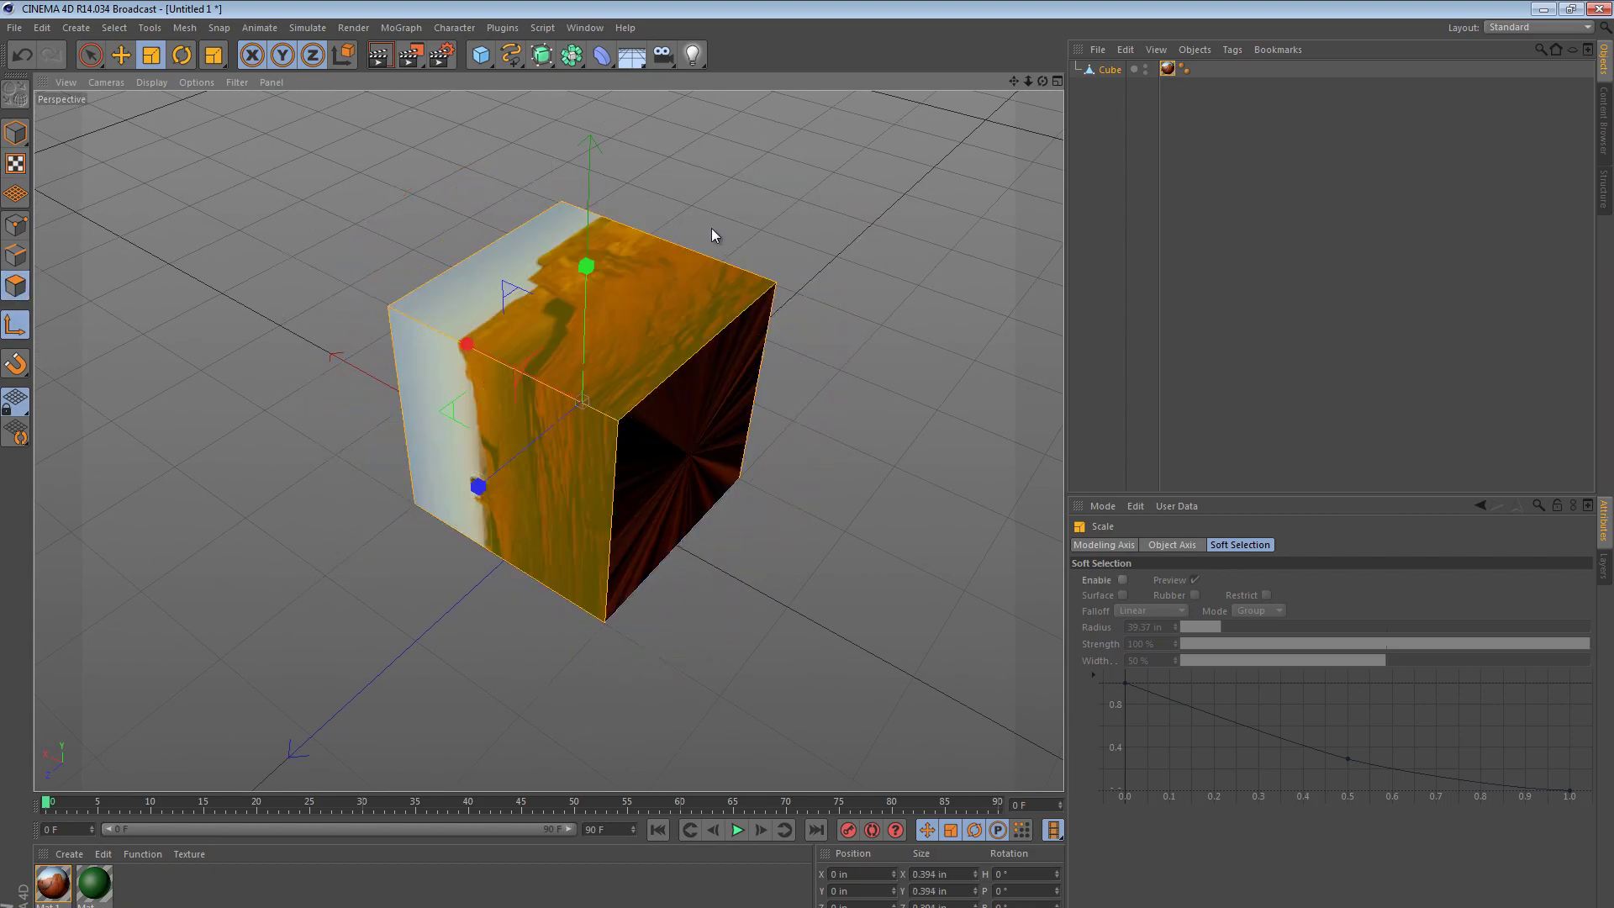
left_click(1168, 69)
left_click(1240, 50)
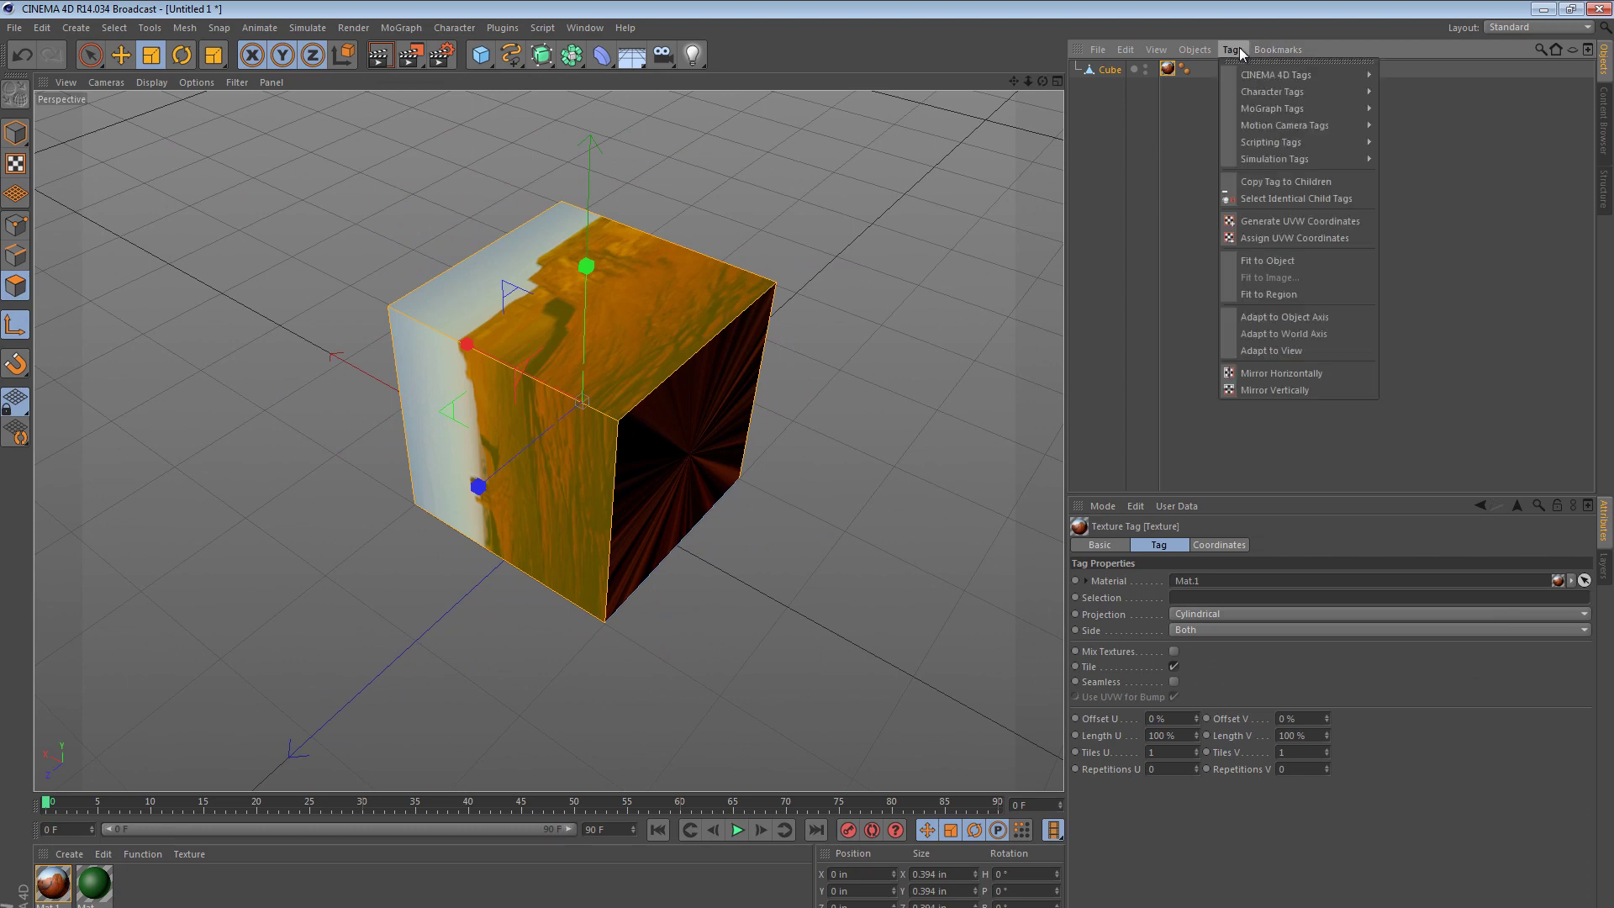
- Assign UVW coordinates to the cube, then set Mat.1's projection back to Cylindrical
left_click(1265, 238)
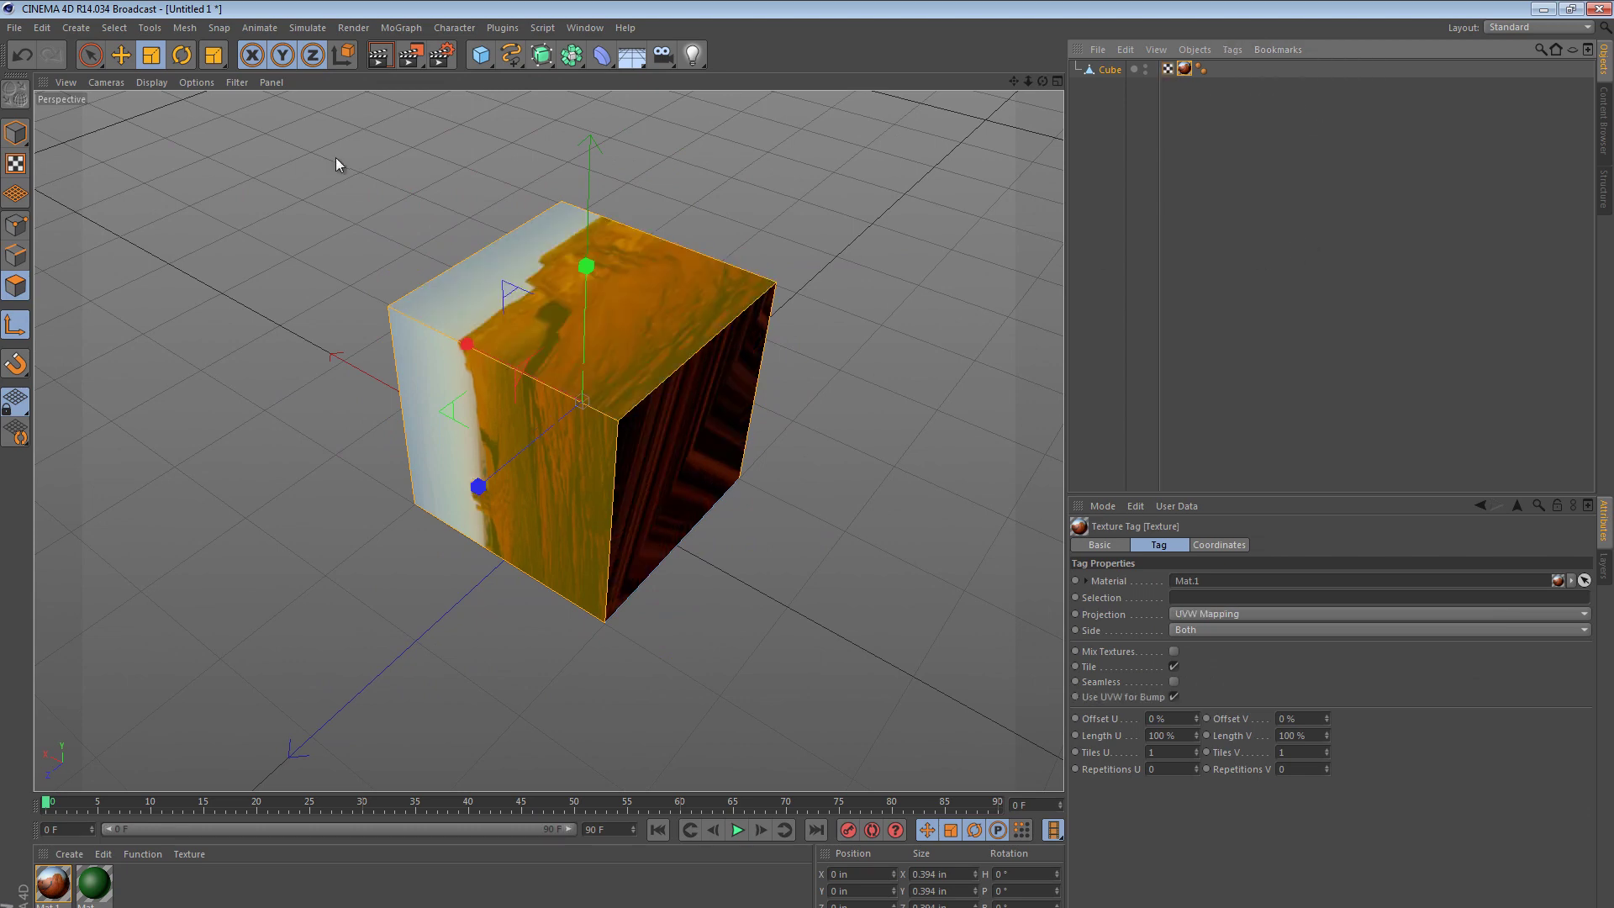
left_click_drag(606, 370, 849, 395, "alt")
right_click(545, 369)
left_click(548, 362)
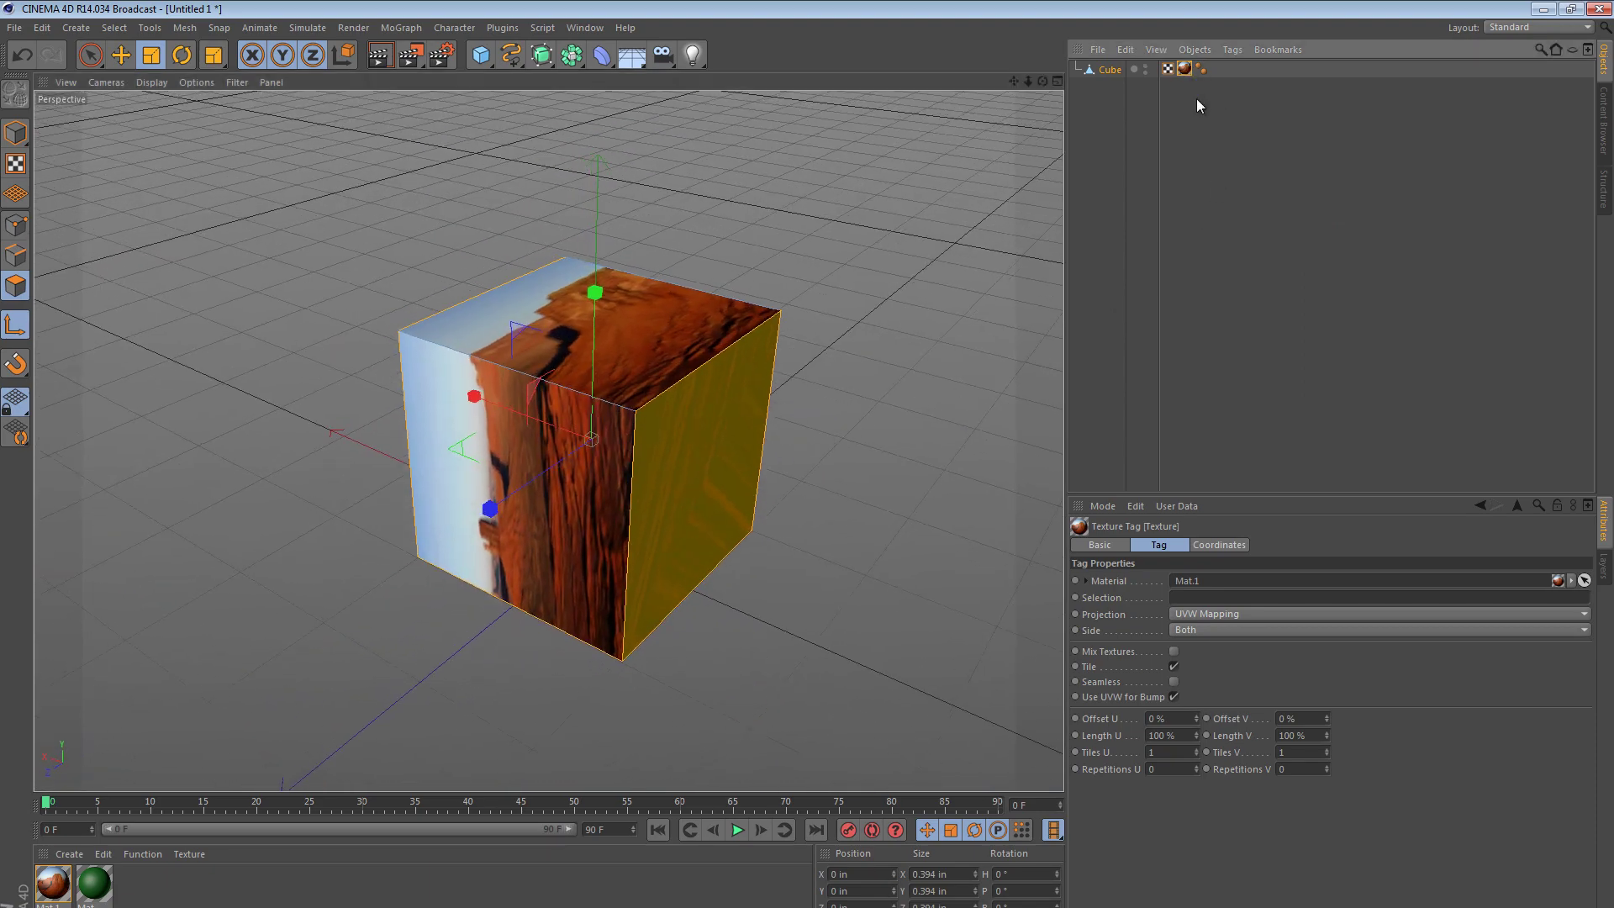
left_click(1206, 615)
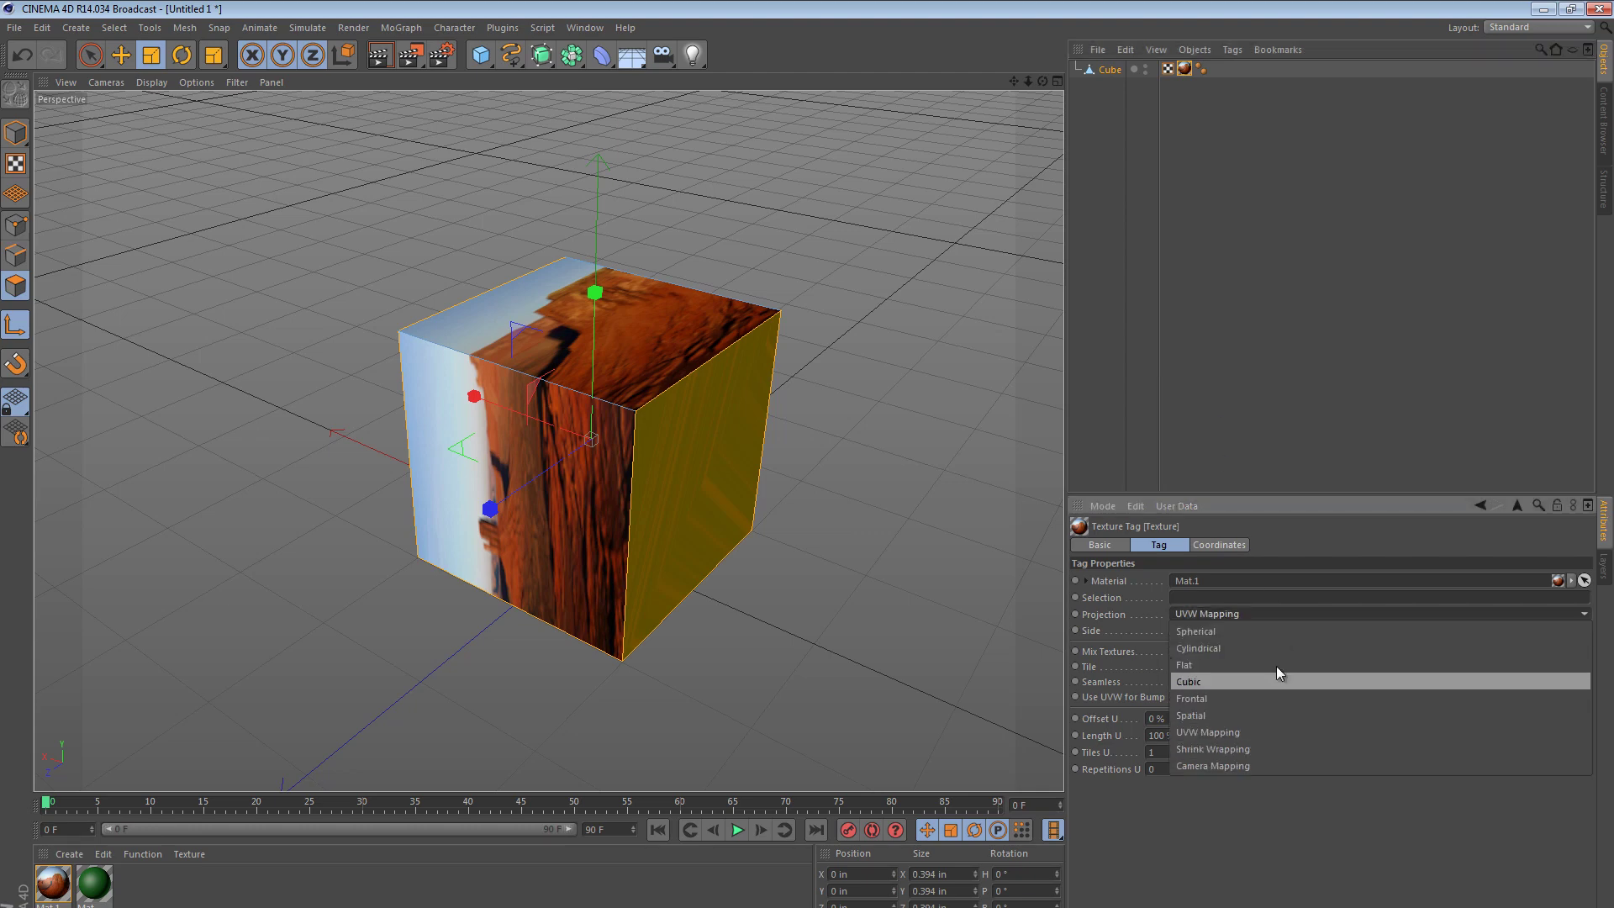
left_click(1225, 647)
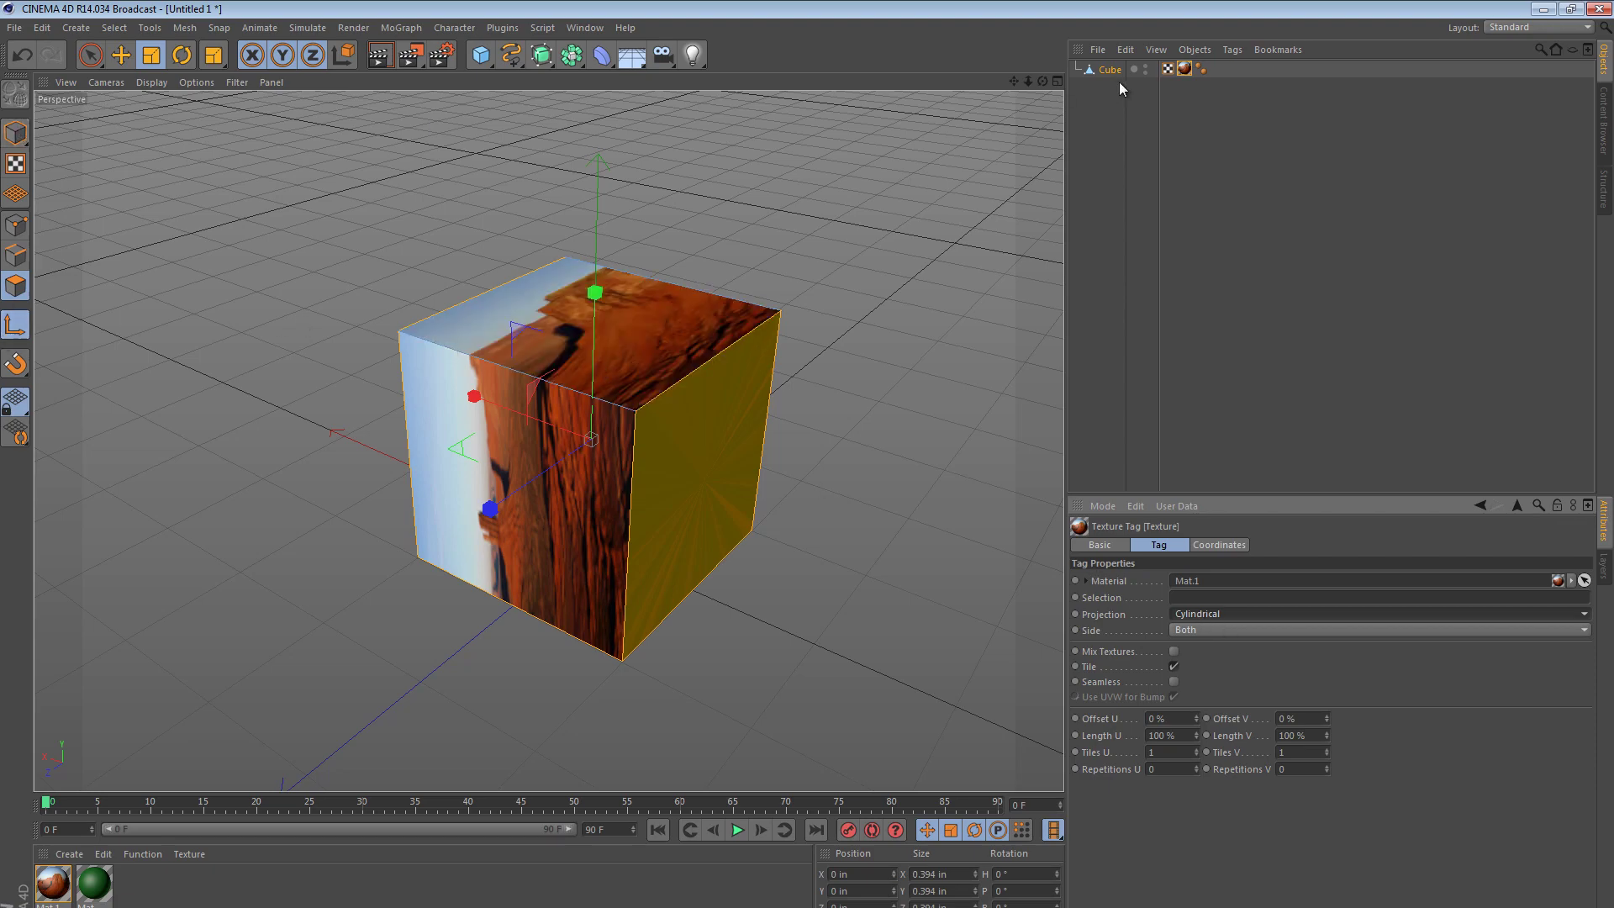
- In Texture mode, rotate the cylindrical projection cage to about -170°, lying sideways
left_click(5, 162)
key("r")
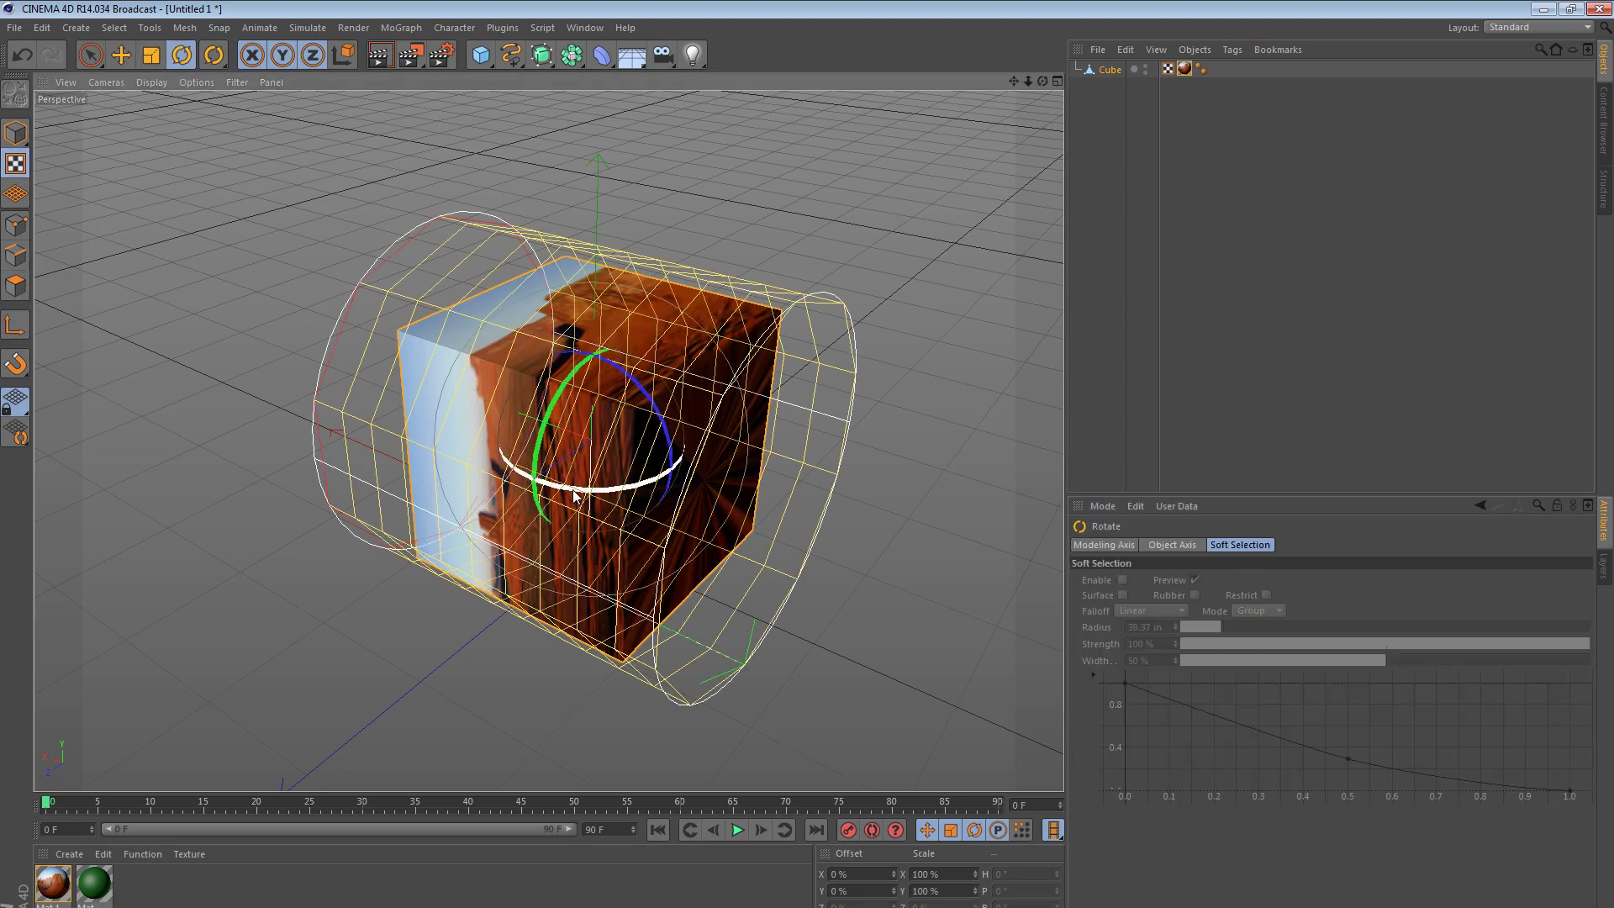
left_click_drag(626, 487, 673, 456)
left_click_drag(614, 559, 703, 404, "alt")
left_click_drag(649, 486, 432, 606)
left_click_drag(641, 563, 749, 699, "alt")
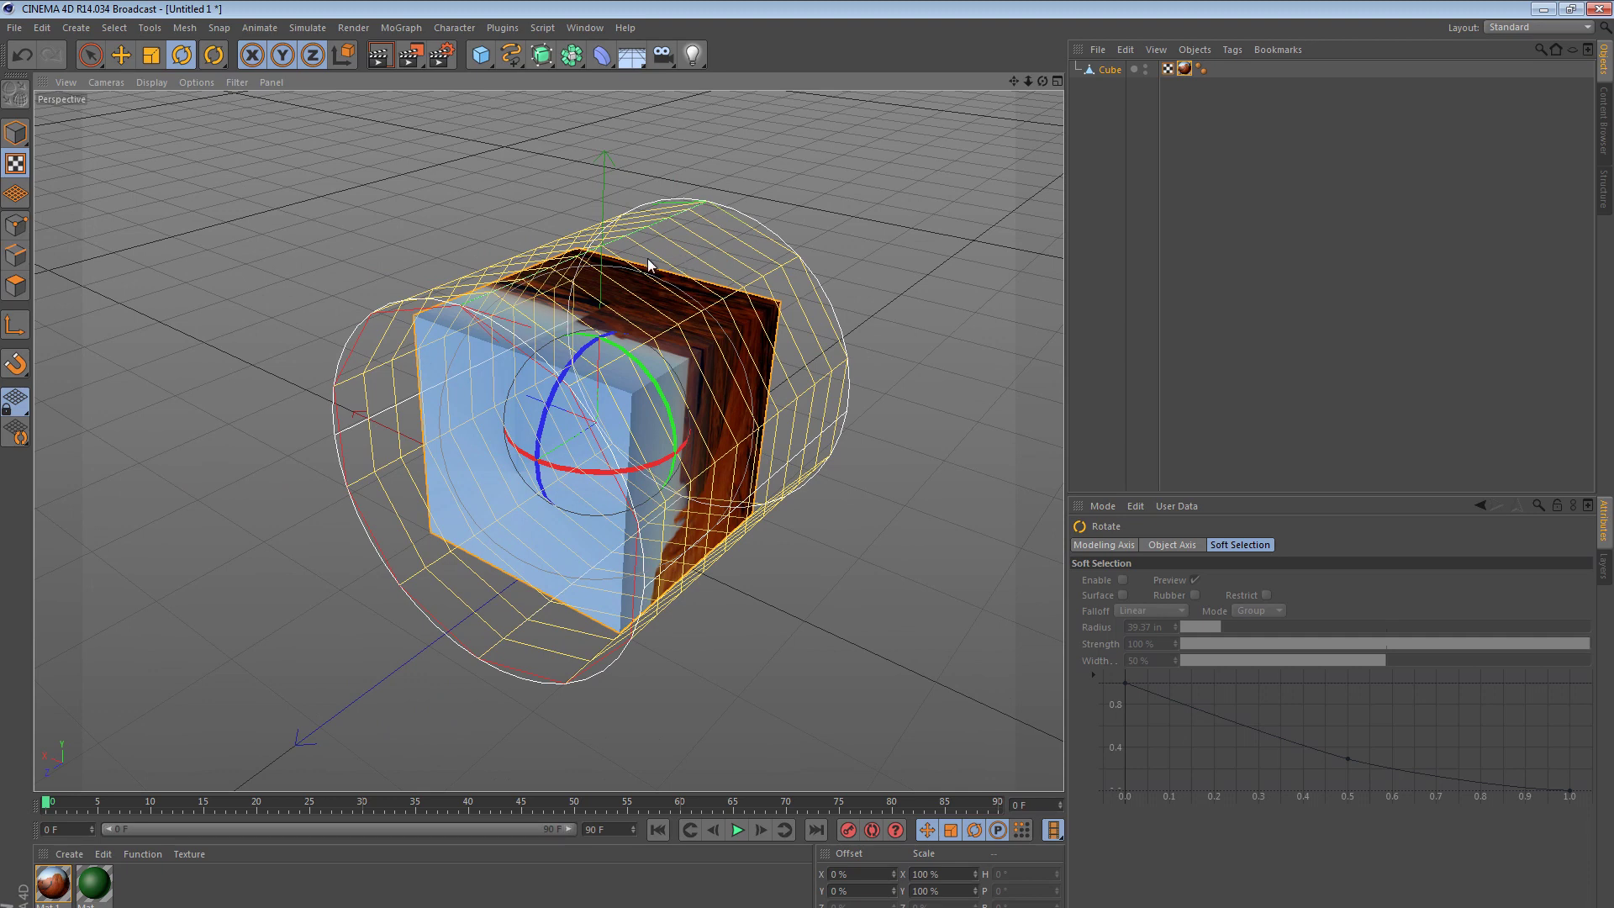
key("e")
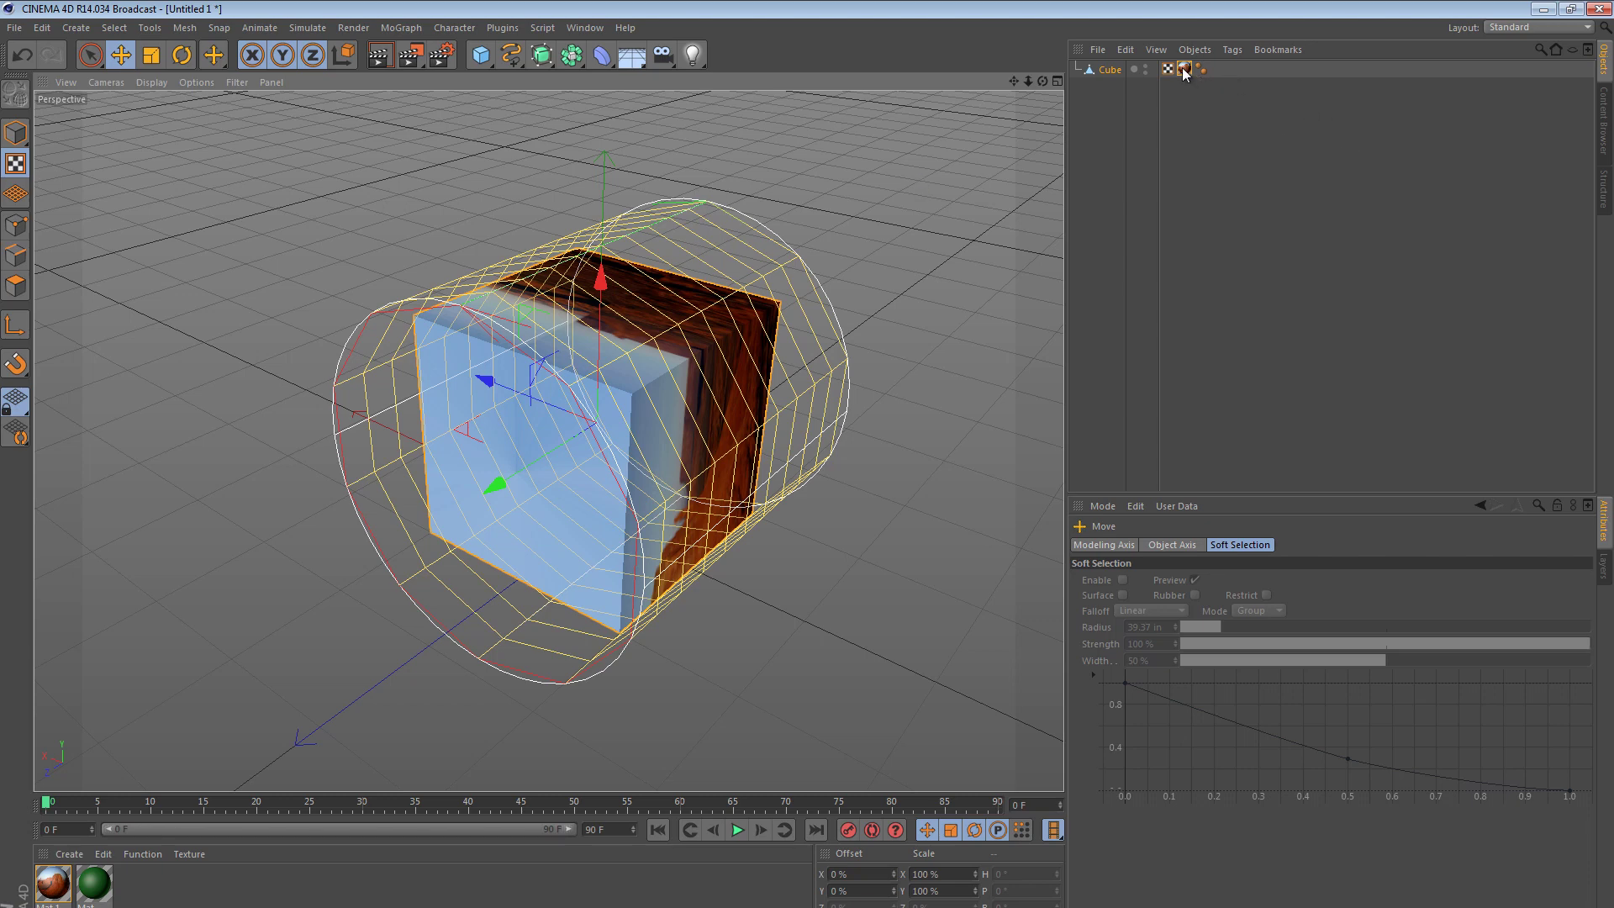
- Reassign UVW coordinates from the rotated projection and reselect the cube's texture tag
left_click(15, 286)
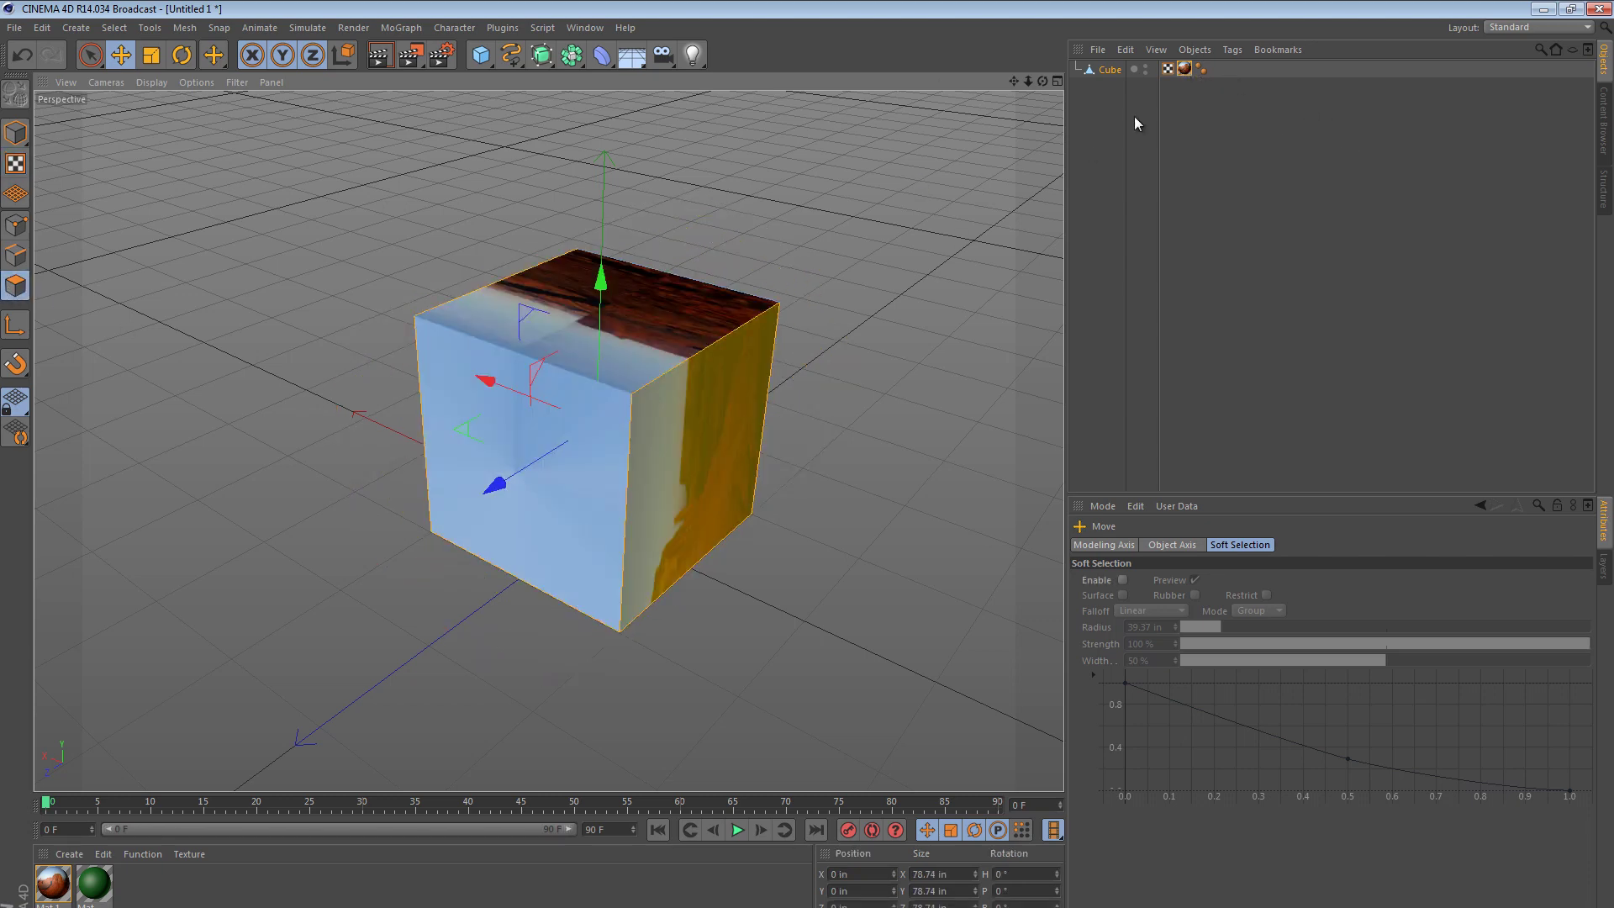
left_click(1229, 50)
left_click(1293, 237)
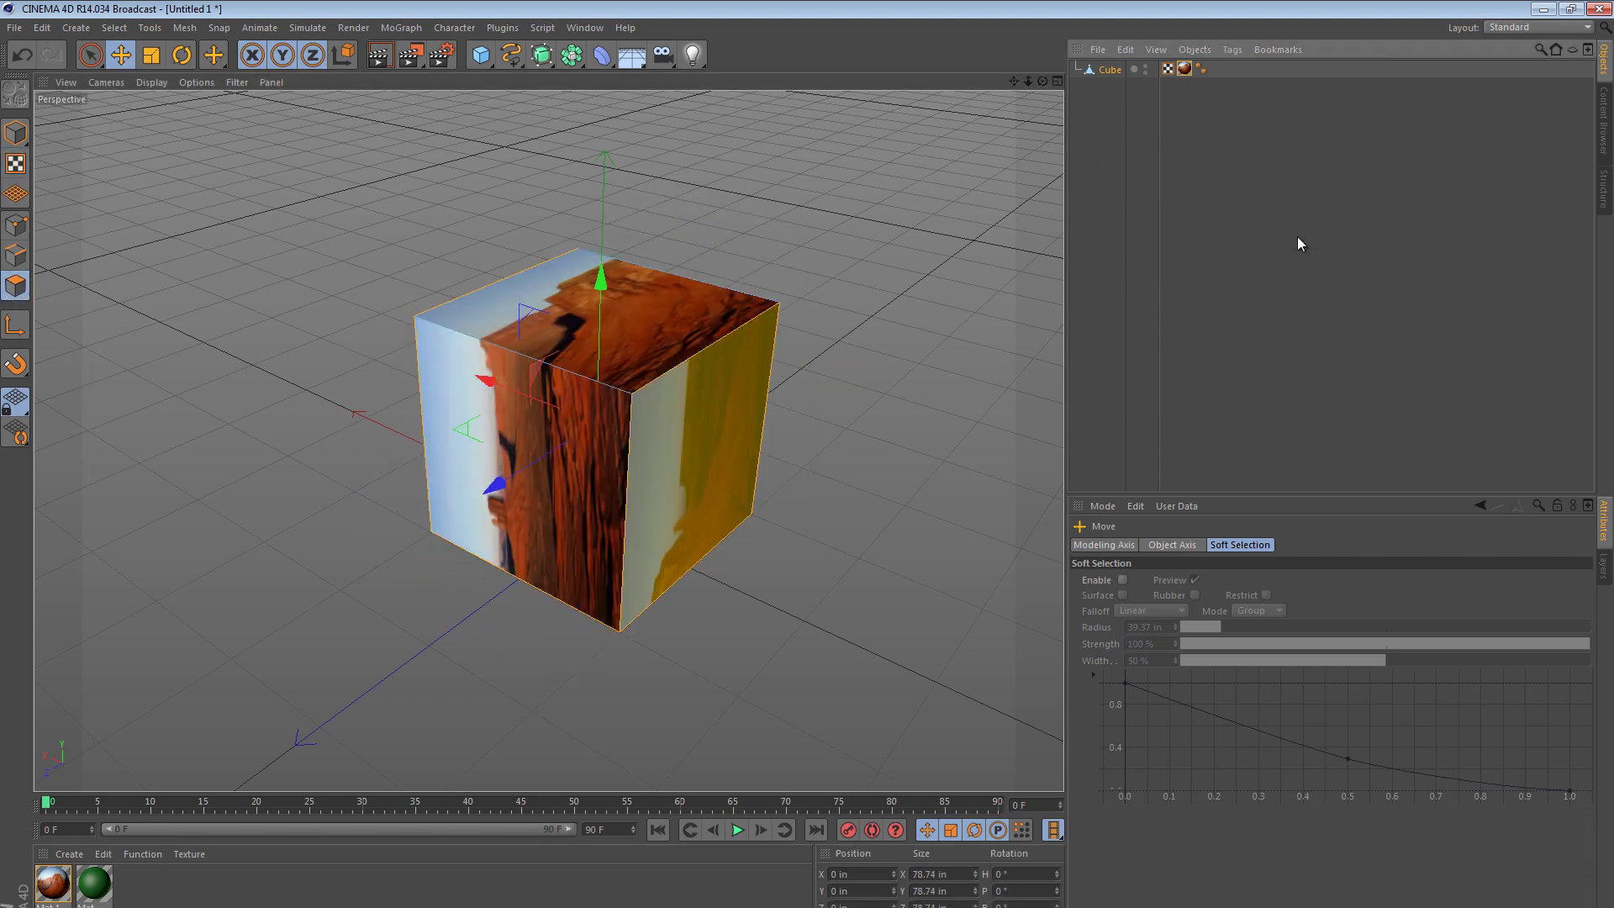
left_click_drag(700, 459, 1021, 254, "alt")
left_click(862, 369)
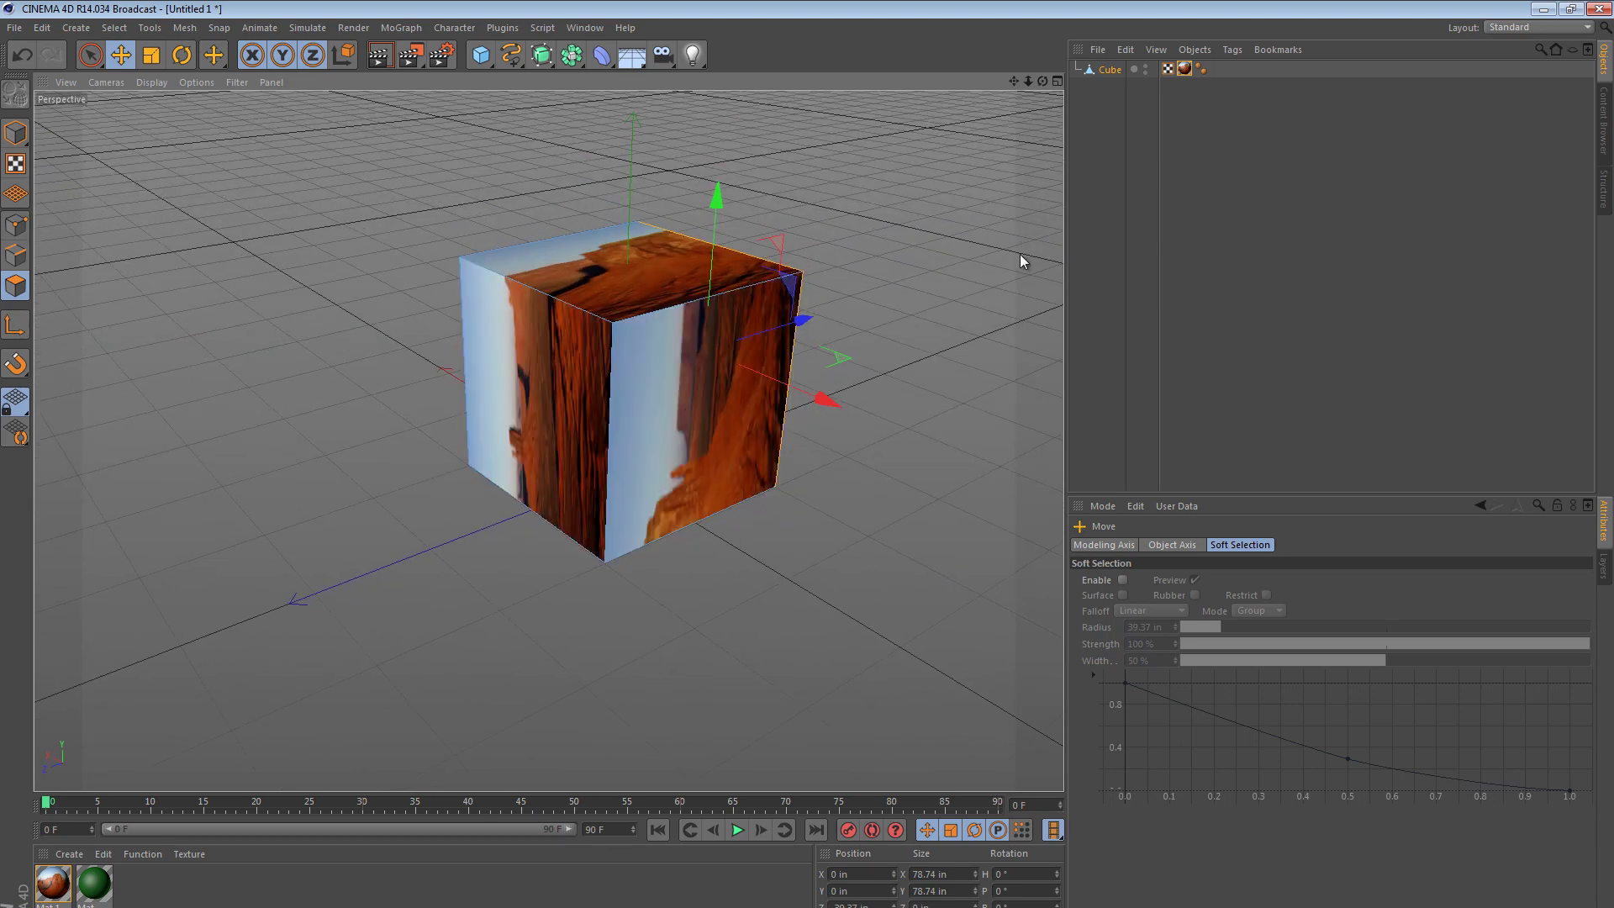
left_click(1185, 69)
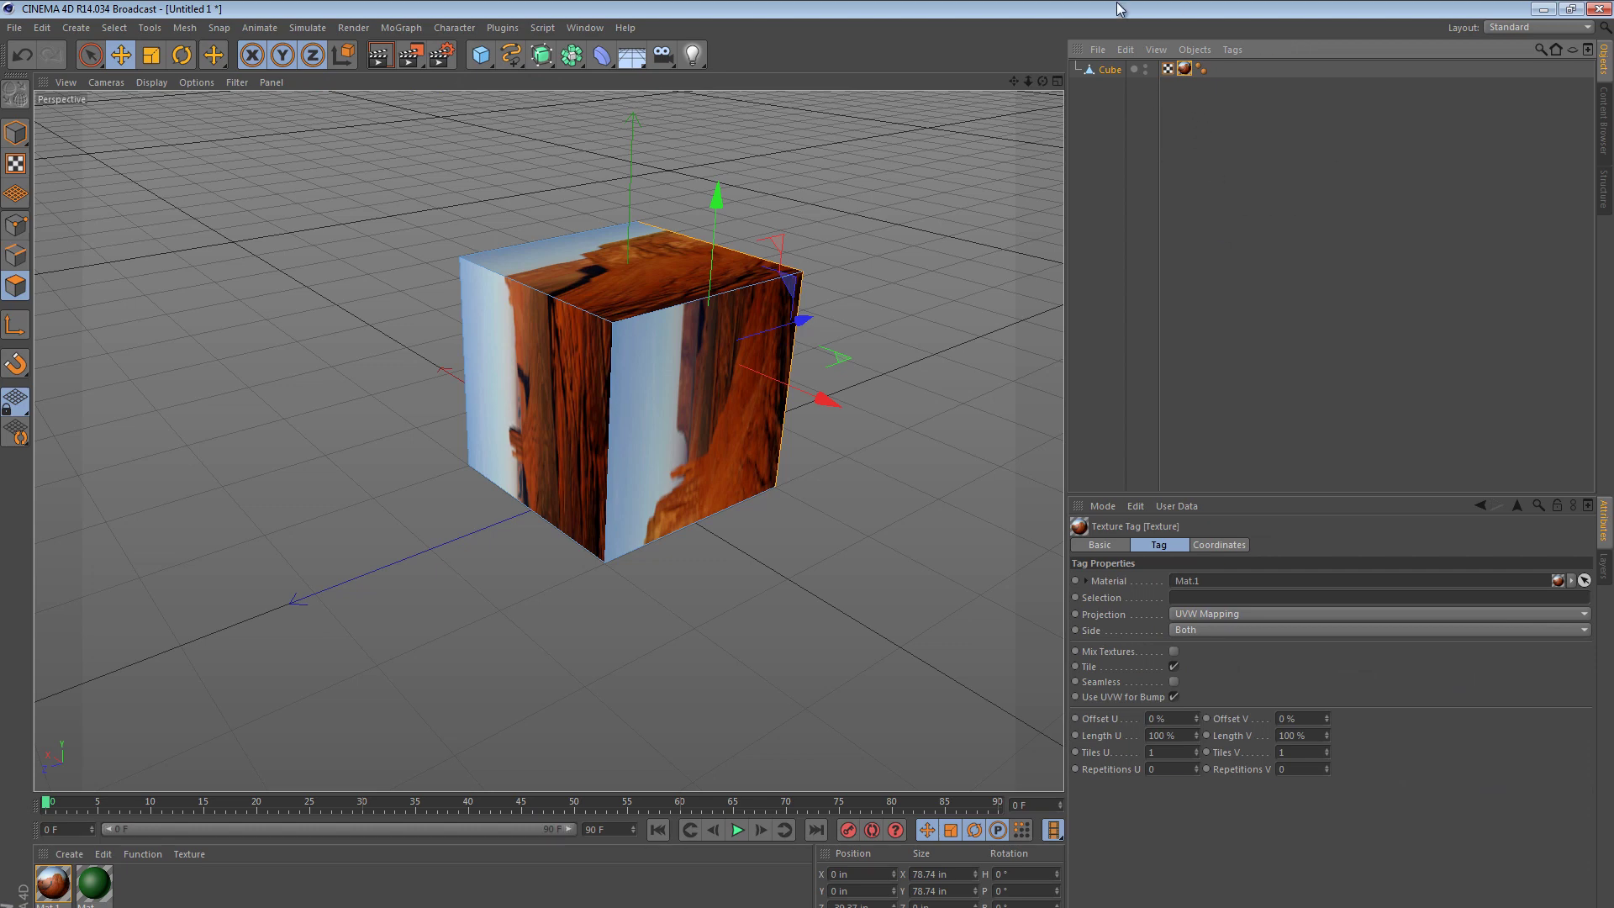
- Switch to the BP UV Edit layout and orbit the perspective view around the cube
left_click(1544, 25)
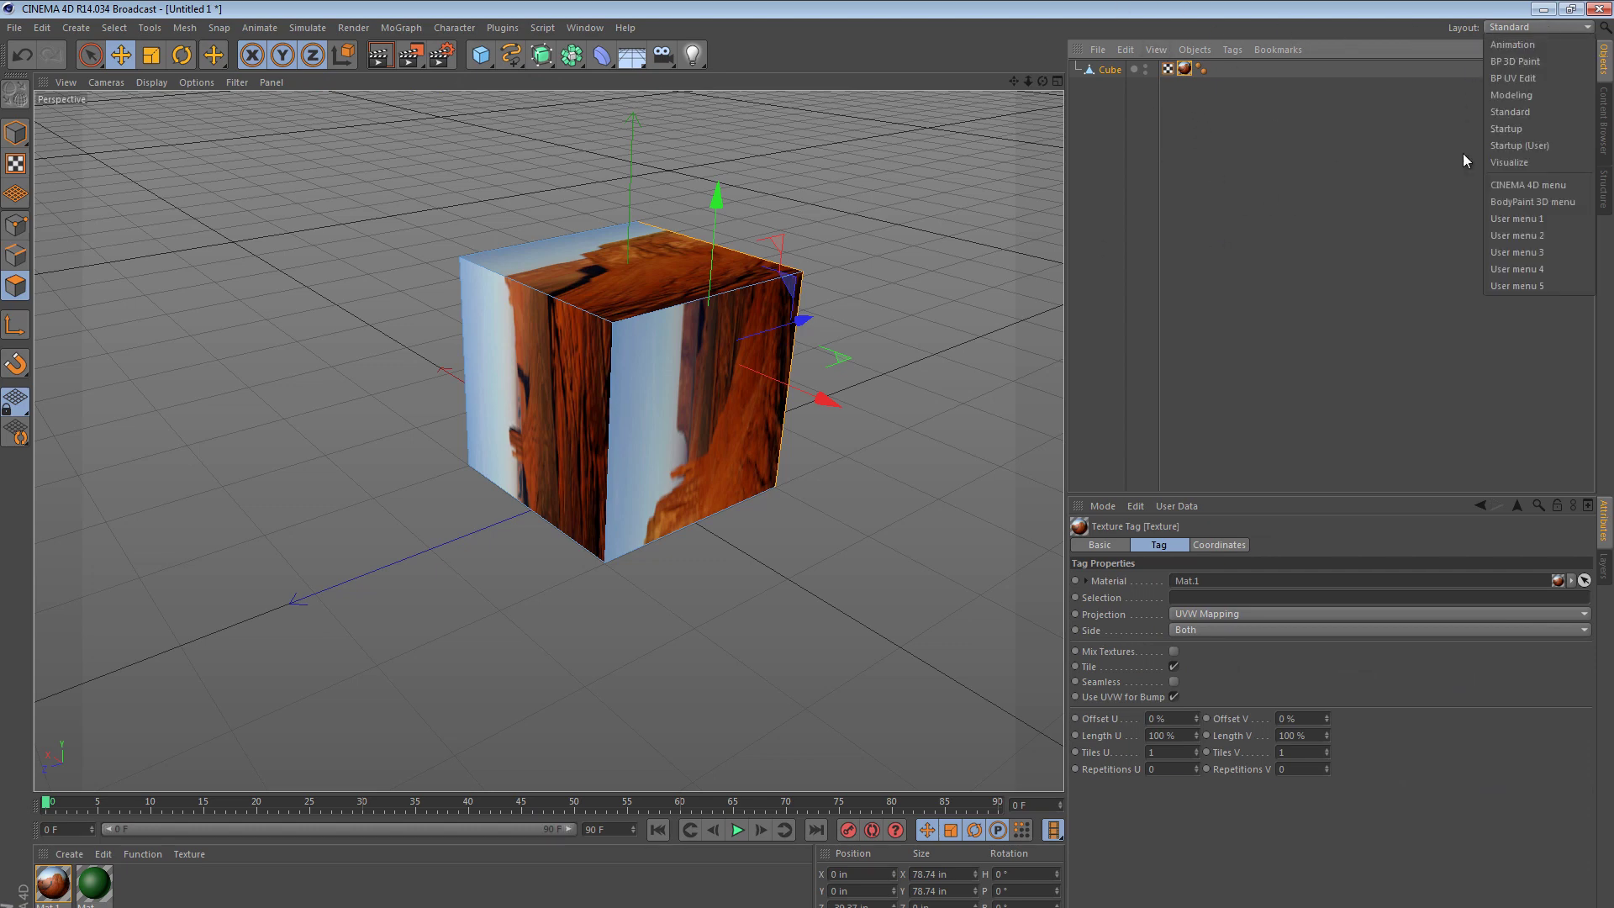
left_click(1514, 79)
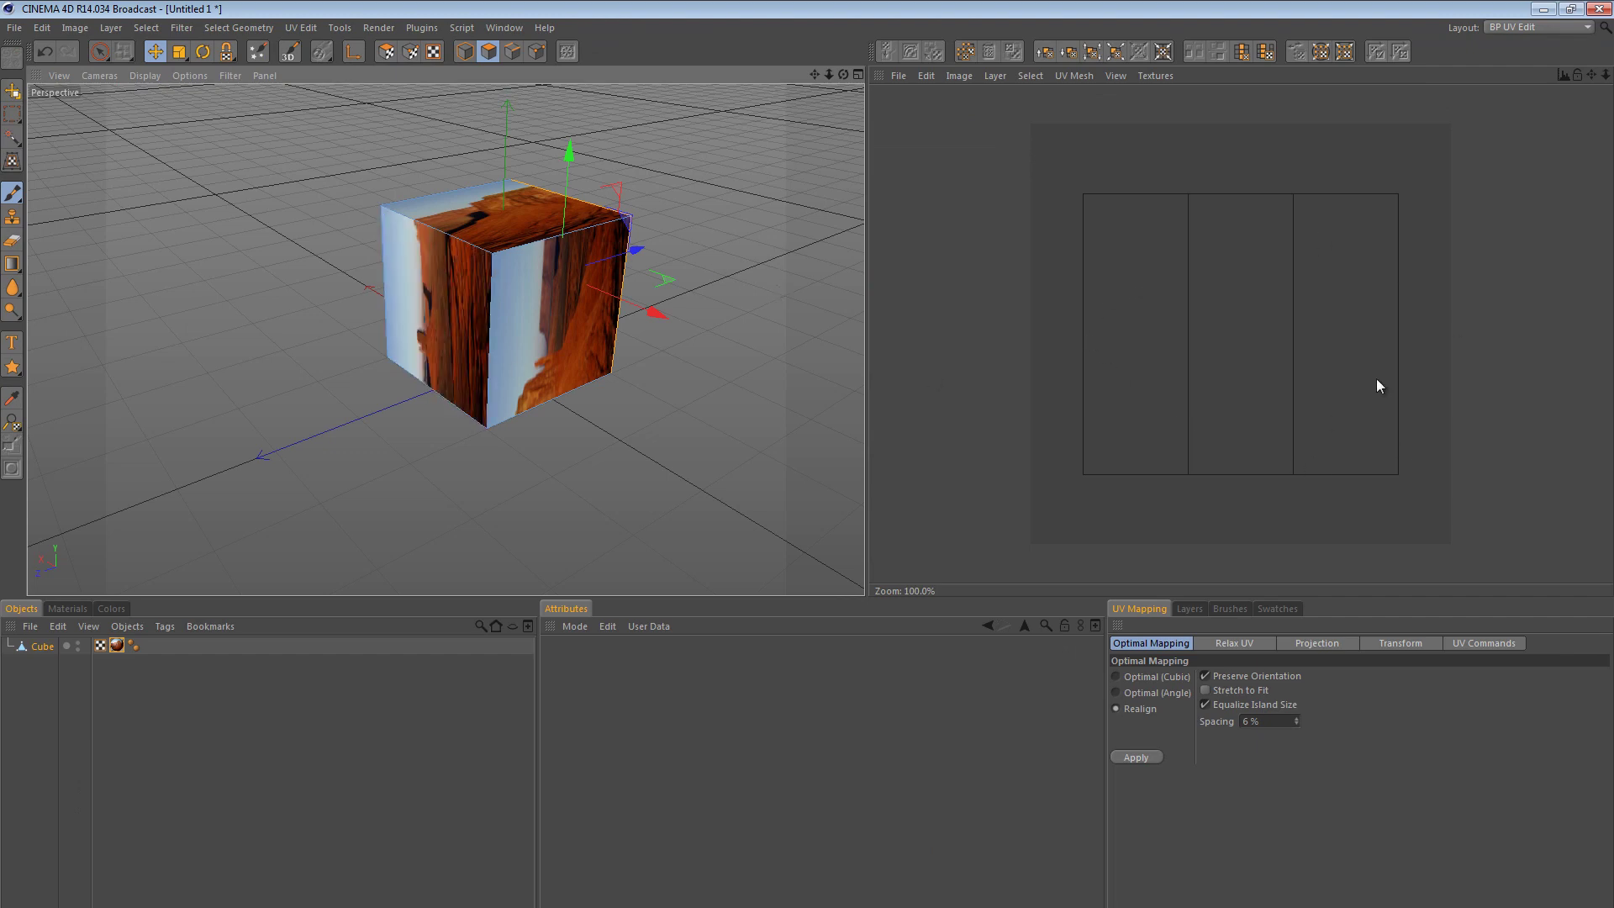
left_click_drag(673, 74, 454, 277, "alt")
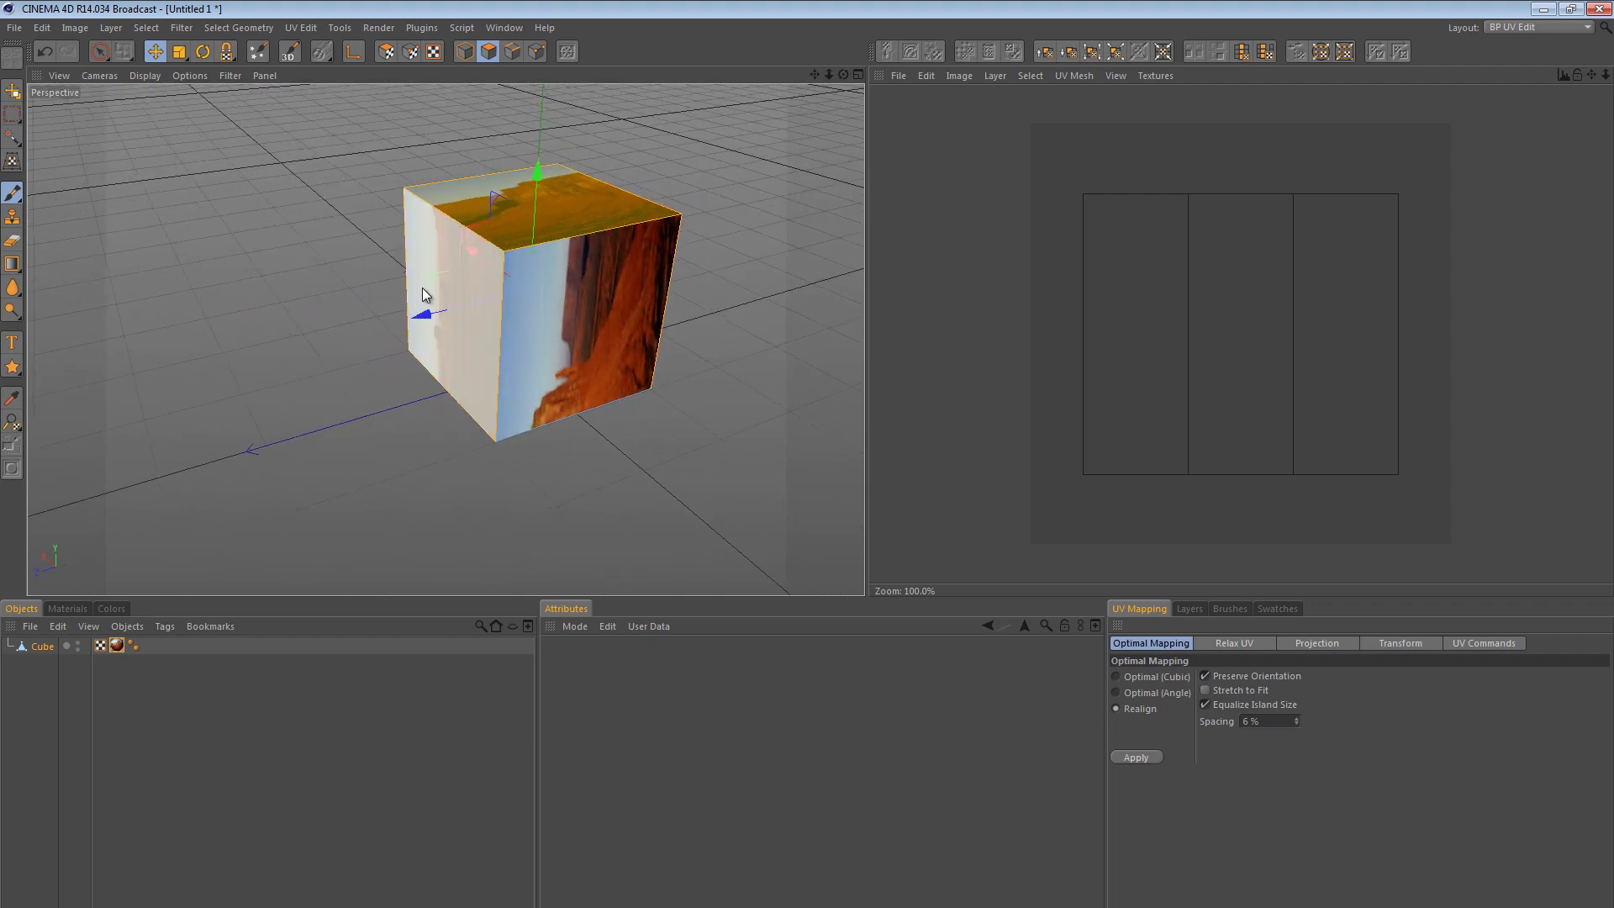
- Enable UV Polygons mode, then undo a trial move of the UV islands
left_click(385, 51)
left_click_drag(1221, 267, 871, 488)
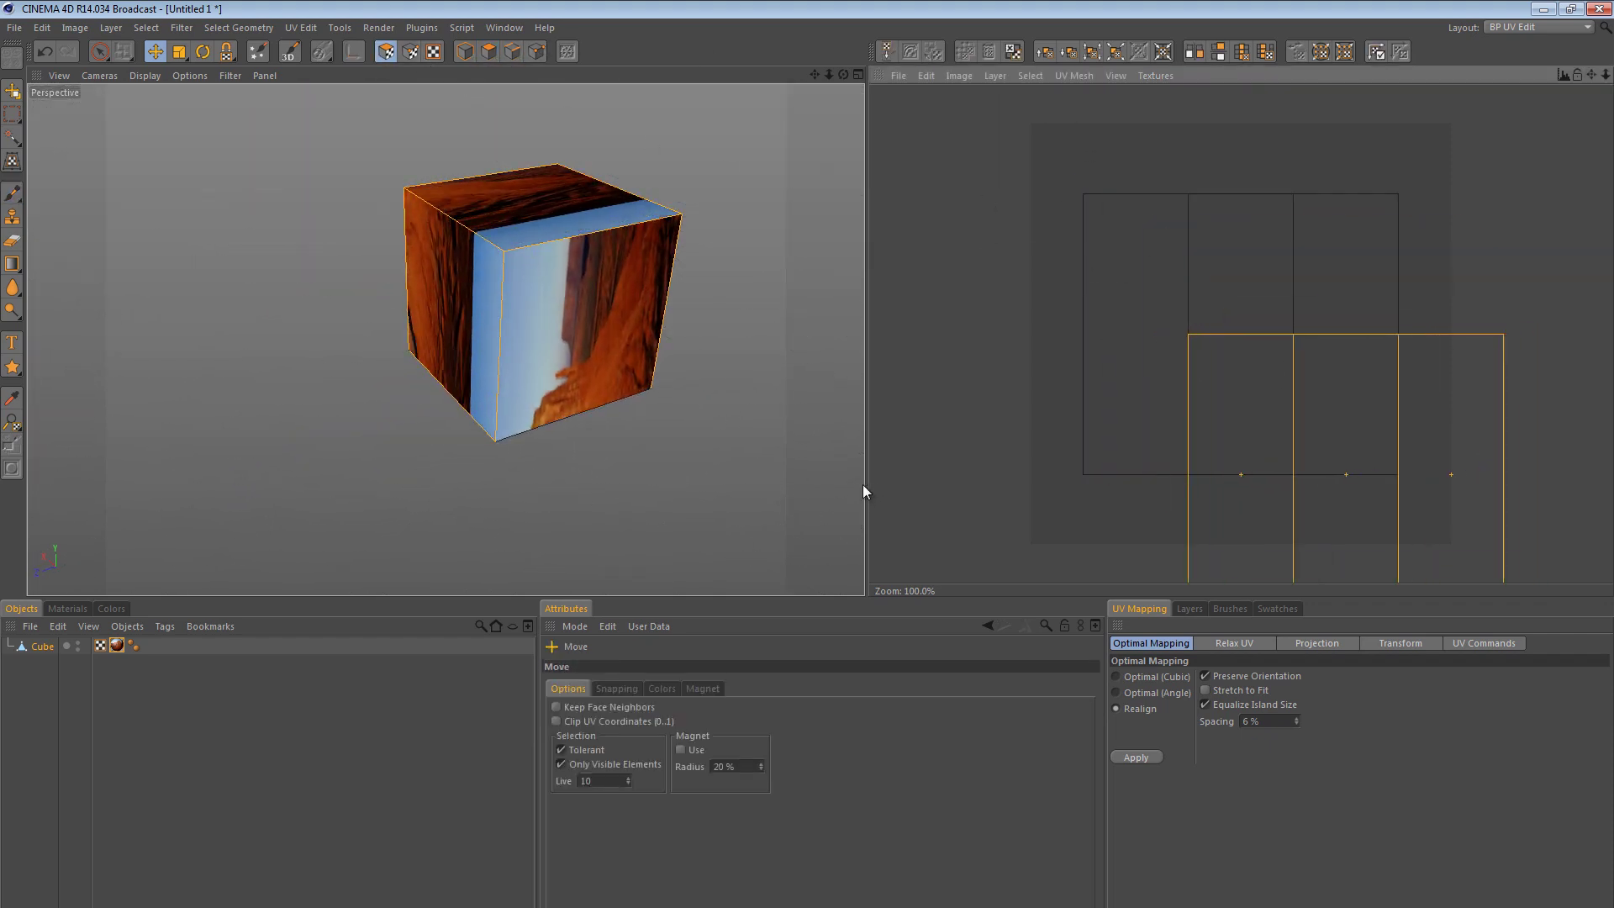
key("ctrl+z")
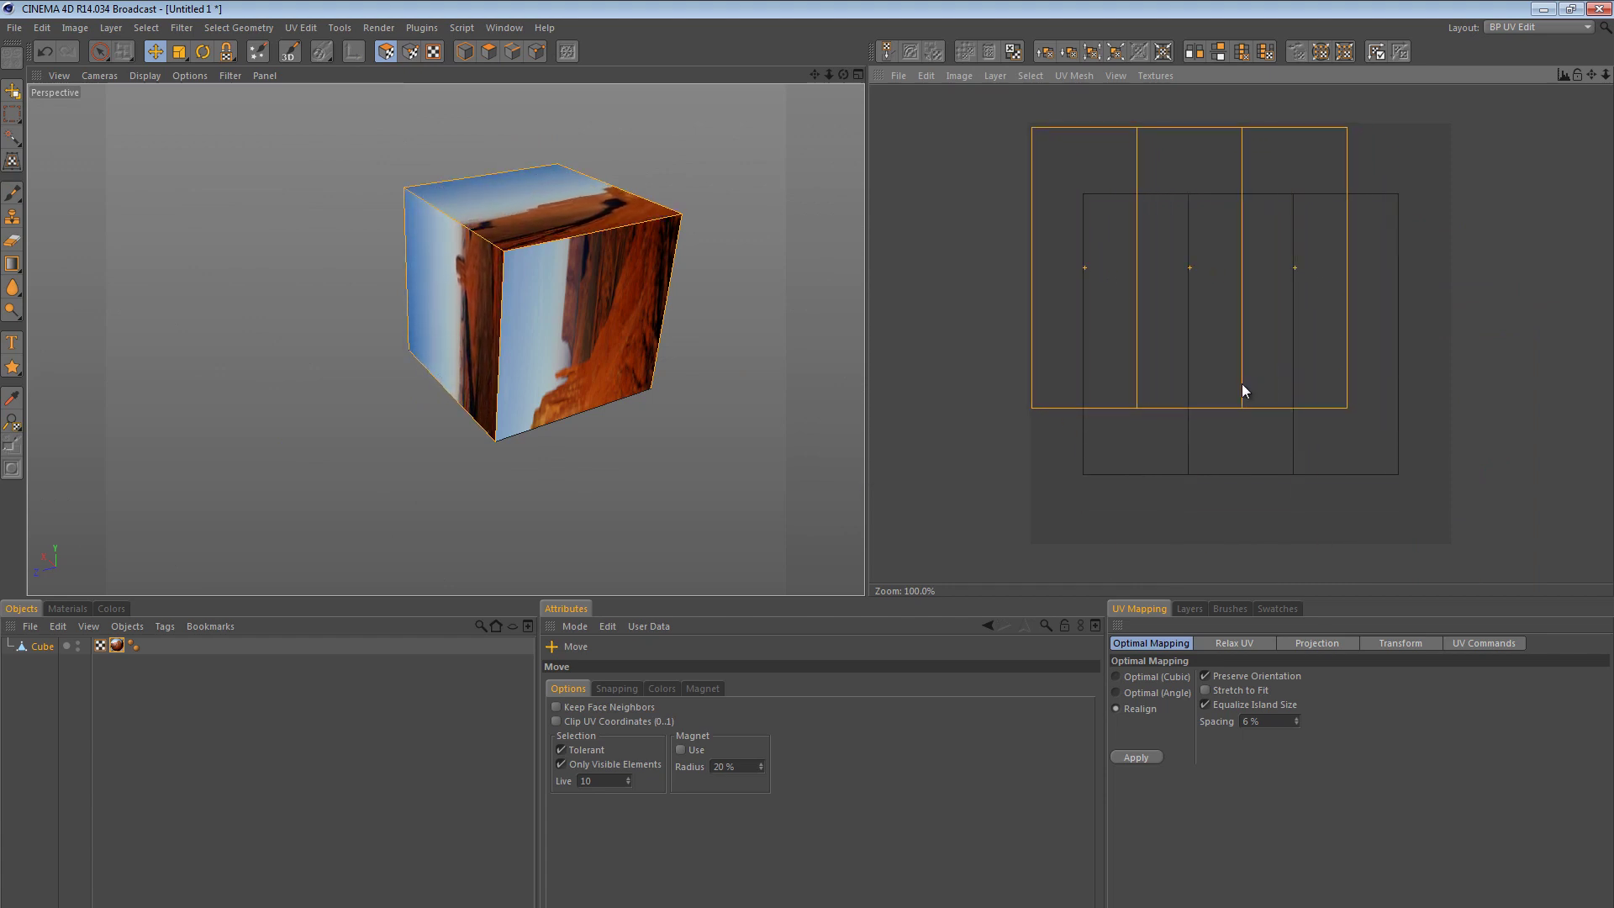
key("ctrl+z")
key("ctrl+z")
key("ctrl+z")
key("ctrl+z")
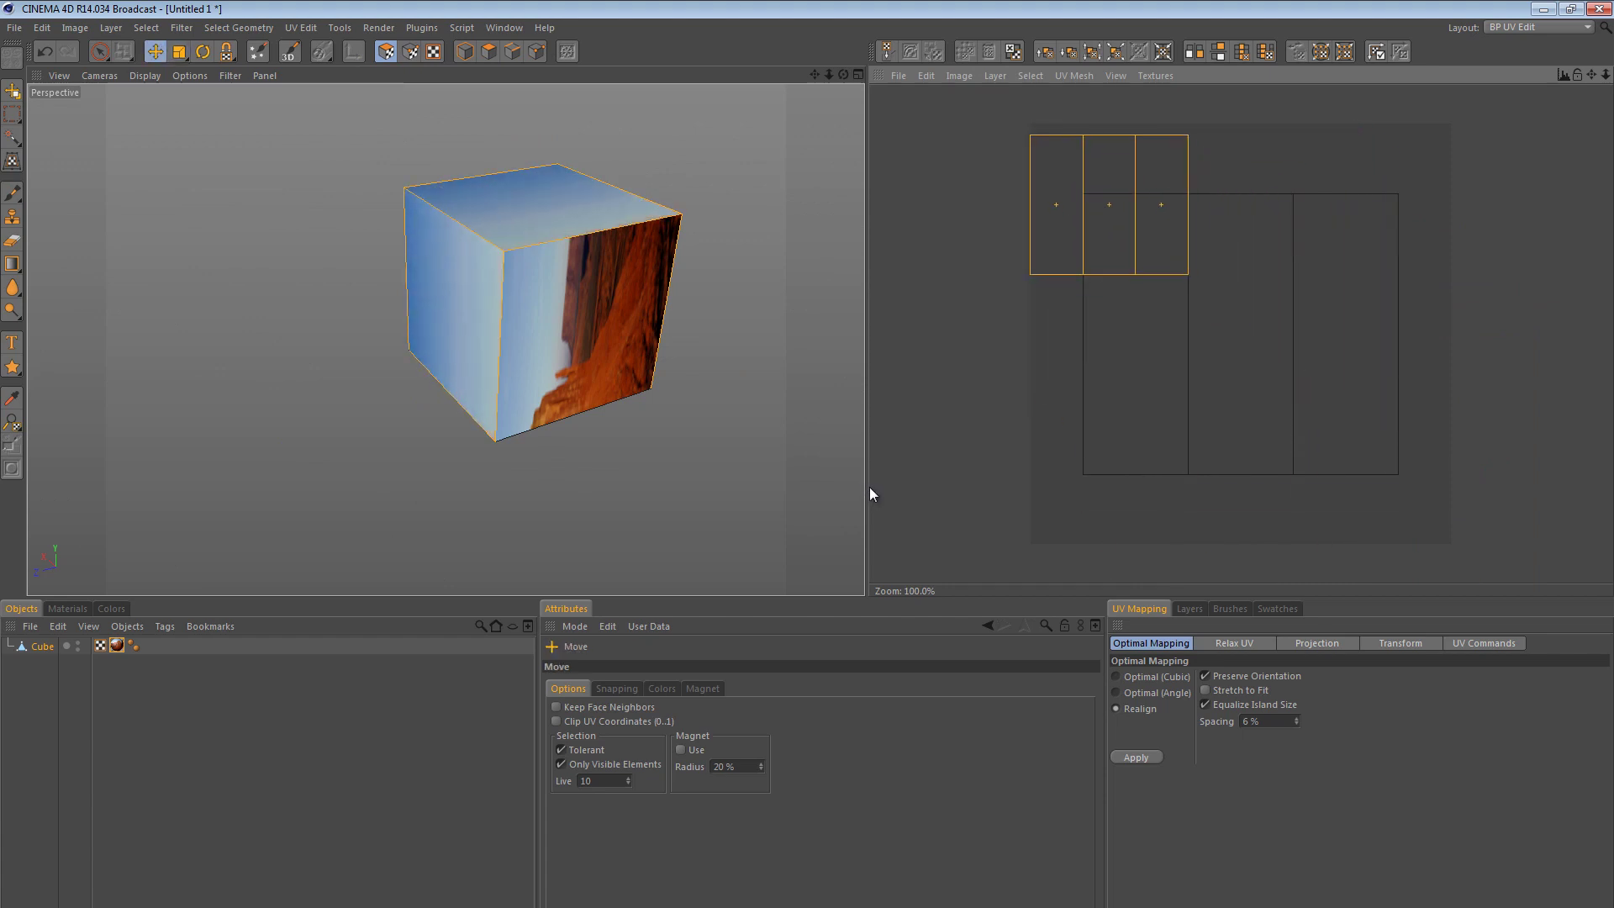
key("ctrl+z")
key("ctrl+z")
- Select the three UV columns and scale them down toward their centre
left_click(1333, 356)
left_click(1201, 404, "shift")
left_click(1164, 422, "shift")
key("t")
left_click_drag(871, 492, 871, 496)
key("e")
left_click(1152, 310)
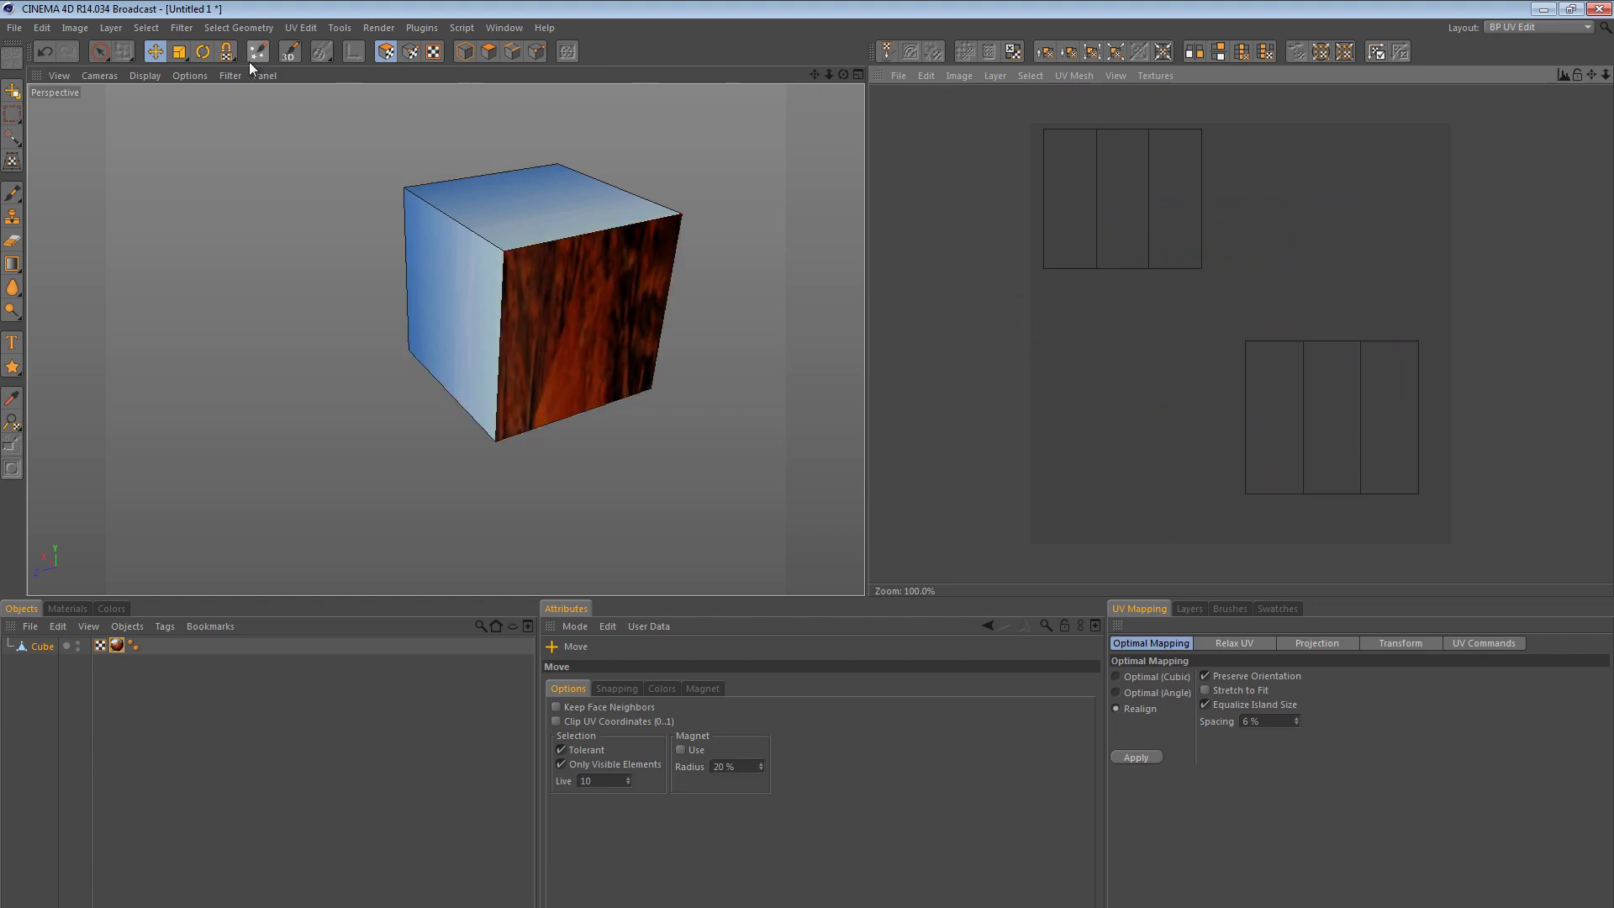
- Use rectangle selection to select all six UV polygons
left_click_drag(98, 56, 170, 79)
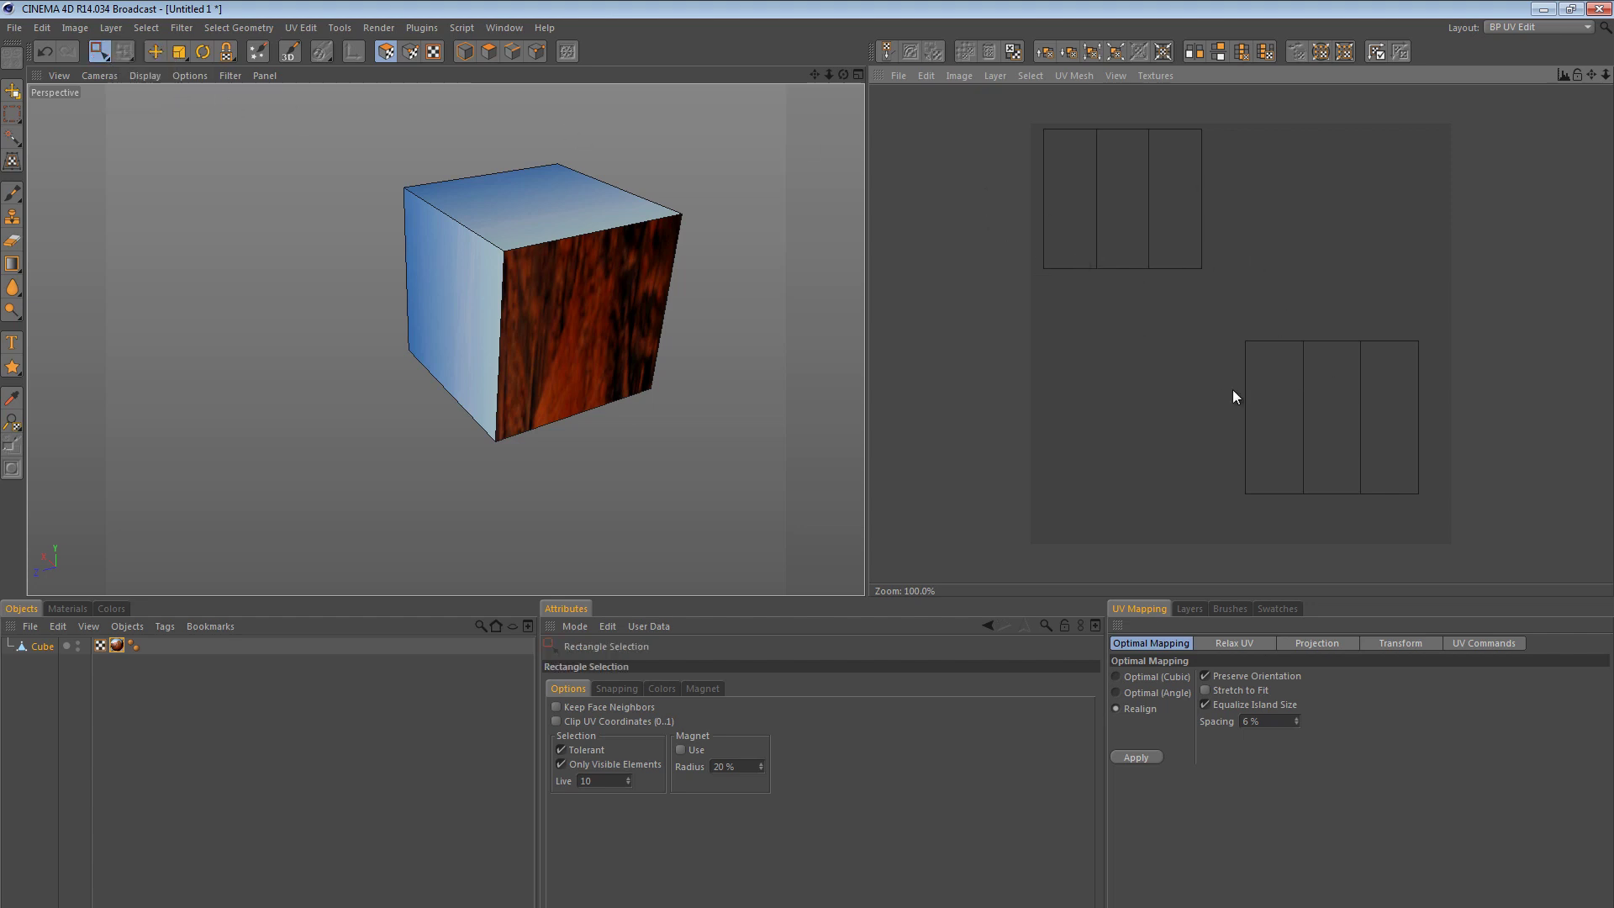
left_click_drag(696, 264, 900, 264, "alt")
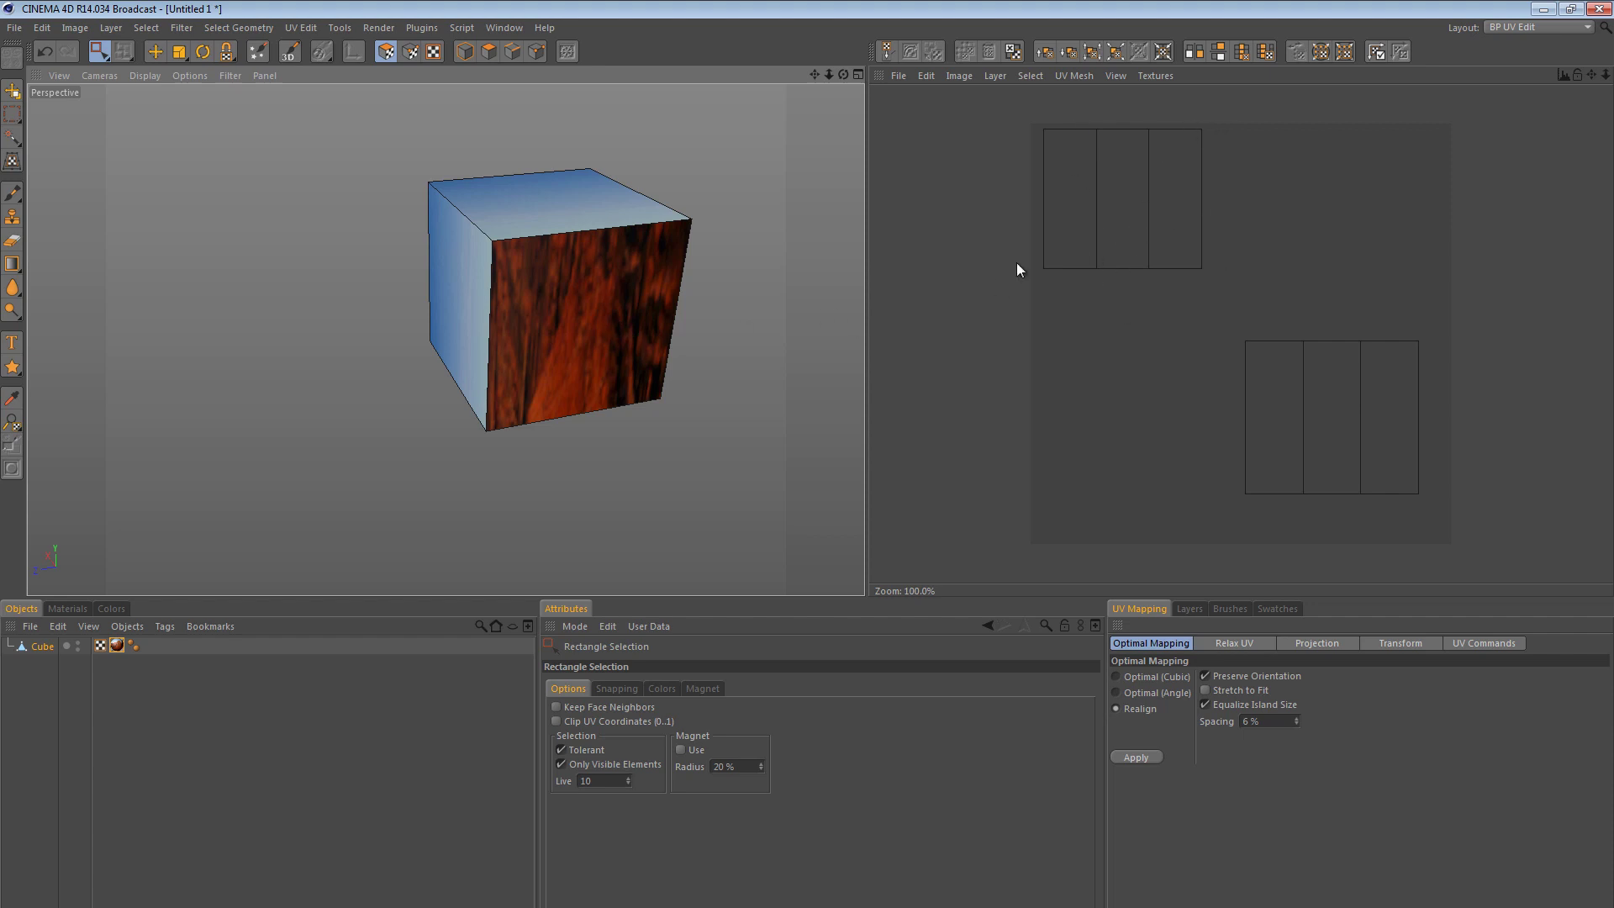
left_click_drag(1010, 115, 1479, 513)
- Apply Relax UV to the selected UVs, then select the lower strip's middle face
left_click(1234, 644)
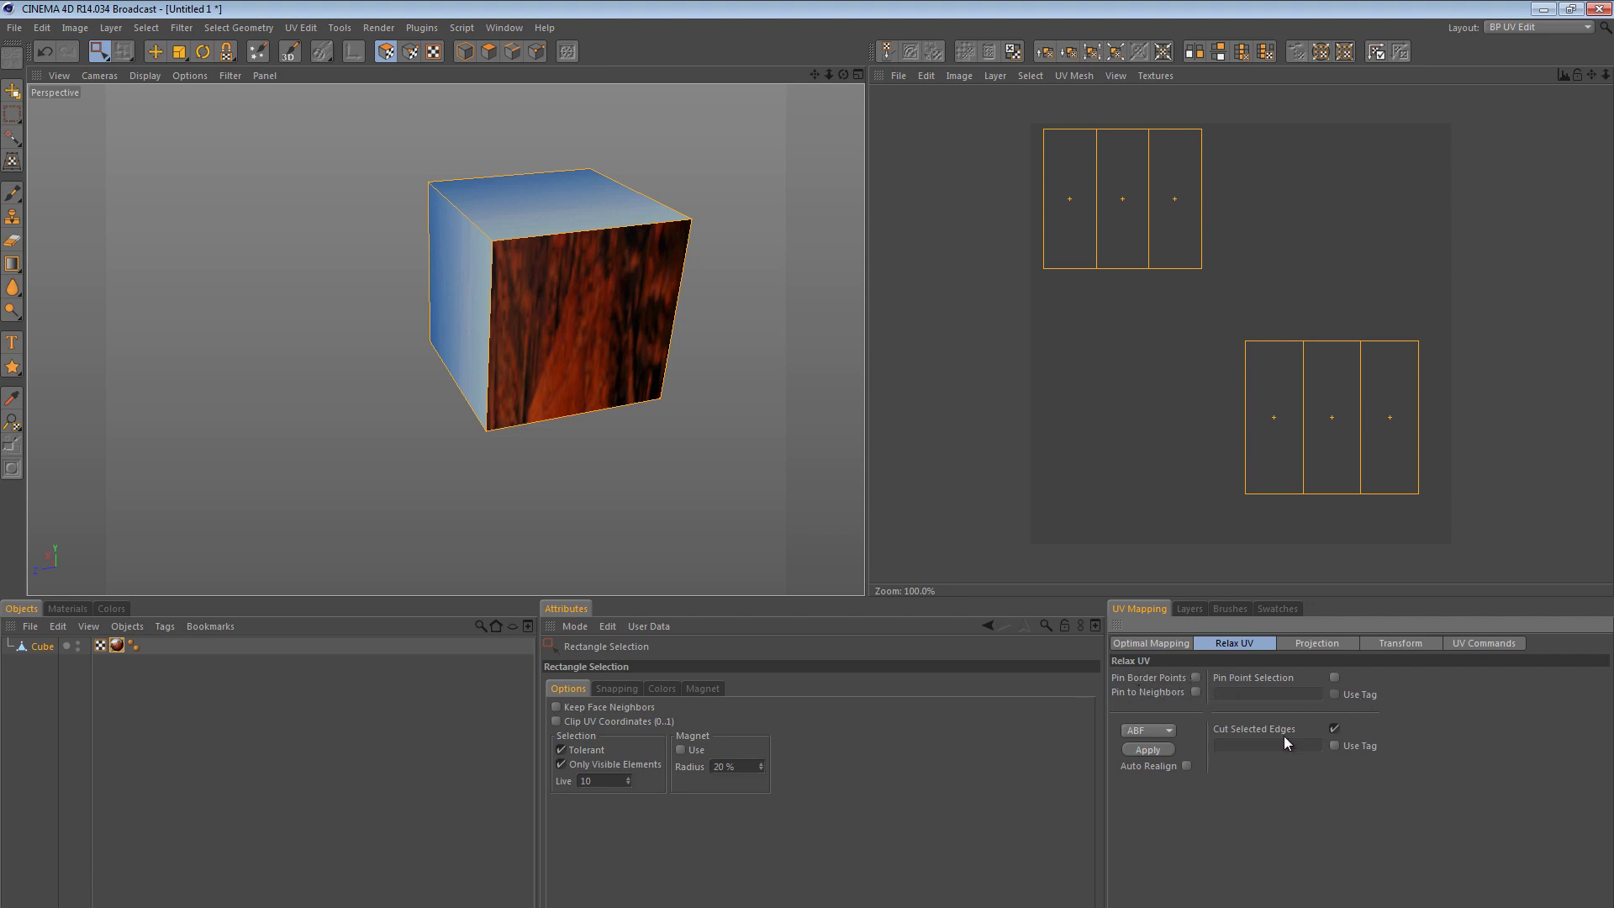
left_click(1148, 750)
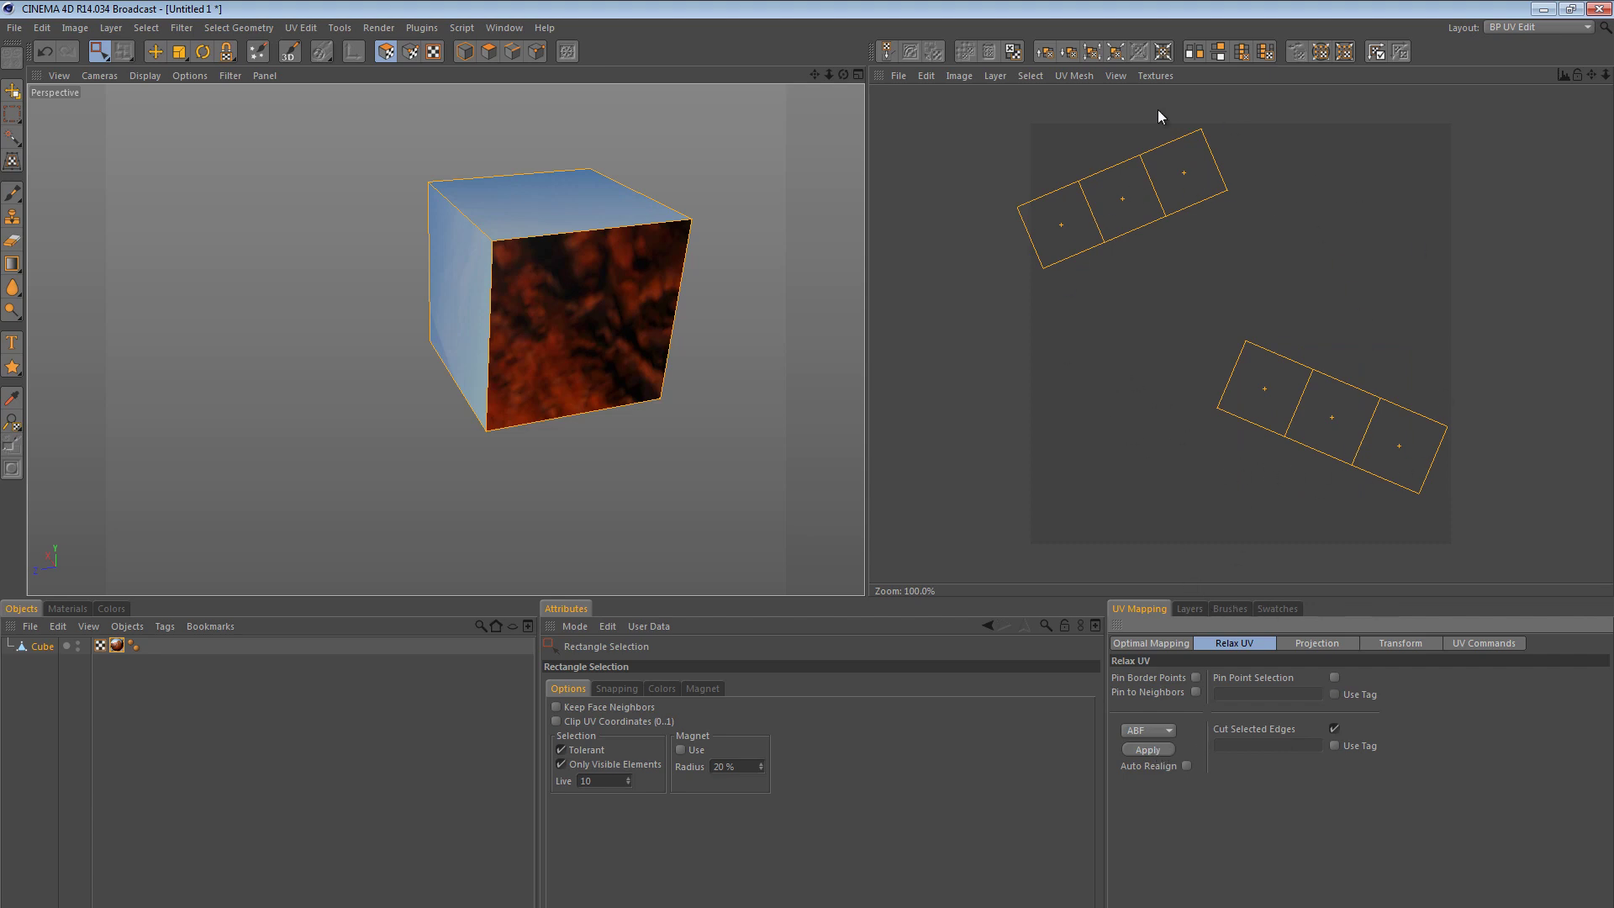
left_click(1337, 437)
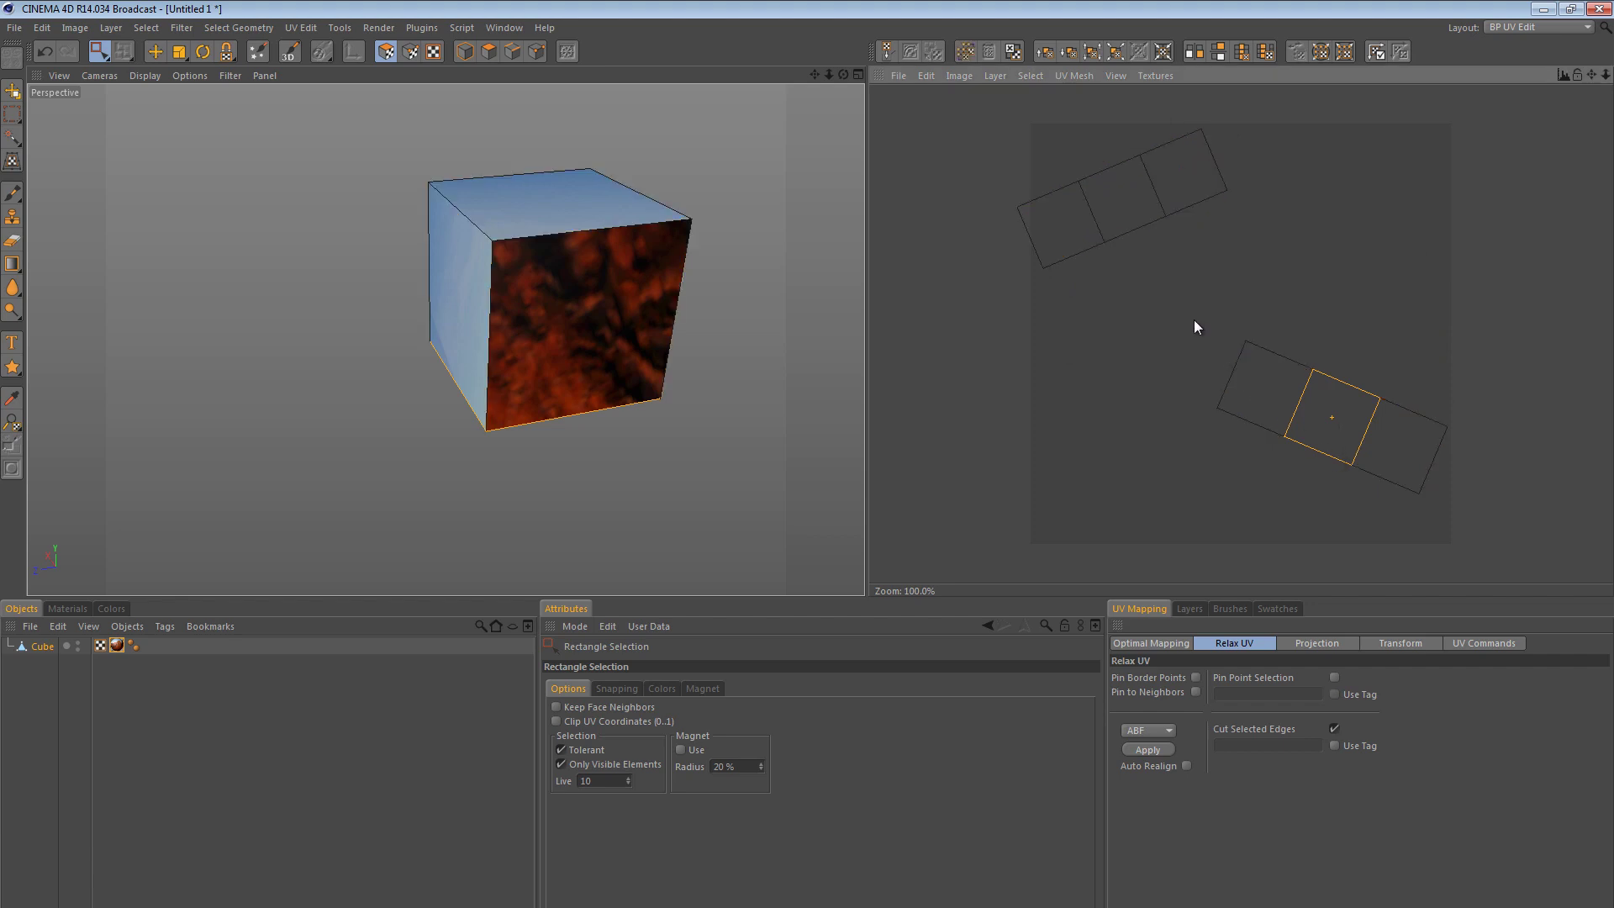
- Select all UV polygons and apply Optimal Mapping Realign to straighten and enlarge them
left_click(1162, 646)
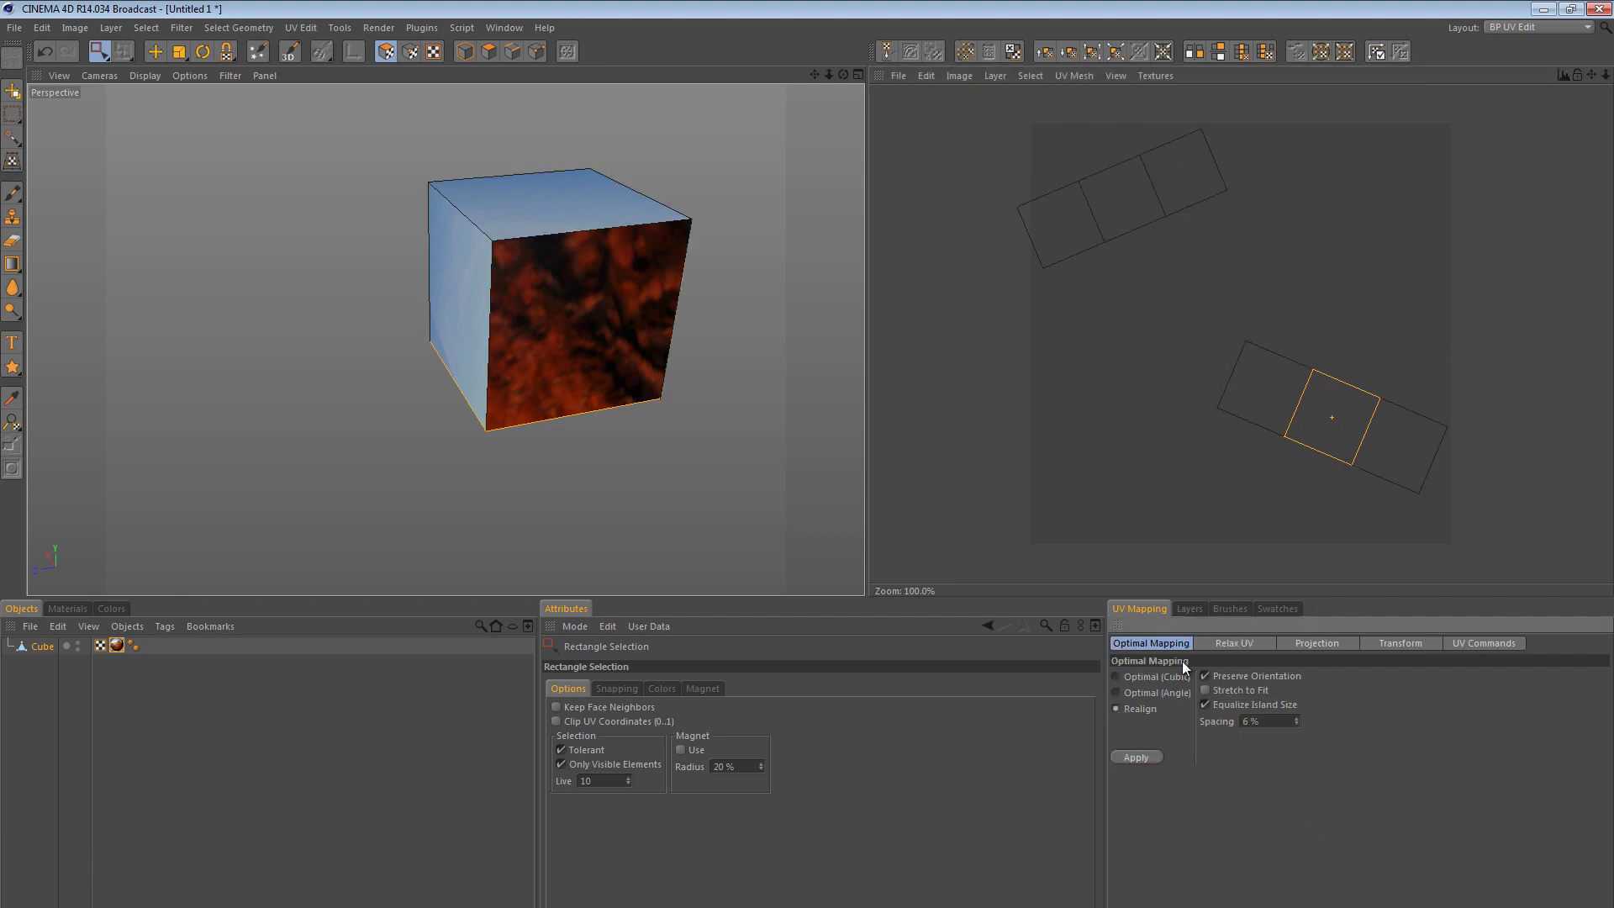
left_click(1138, 757)
key("ctrl+z")
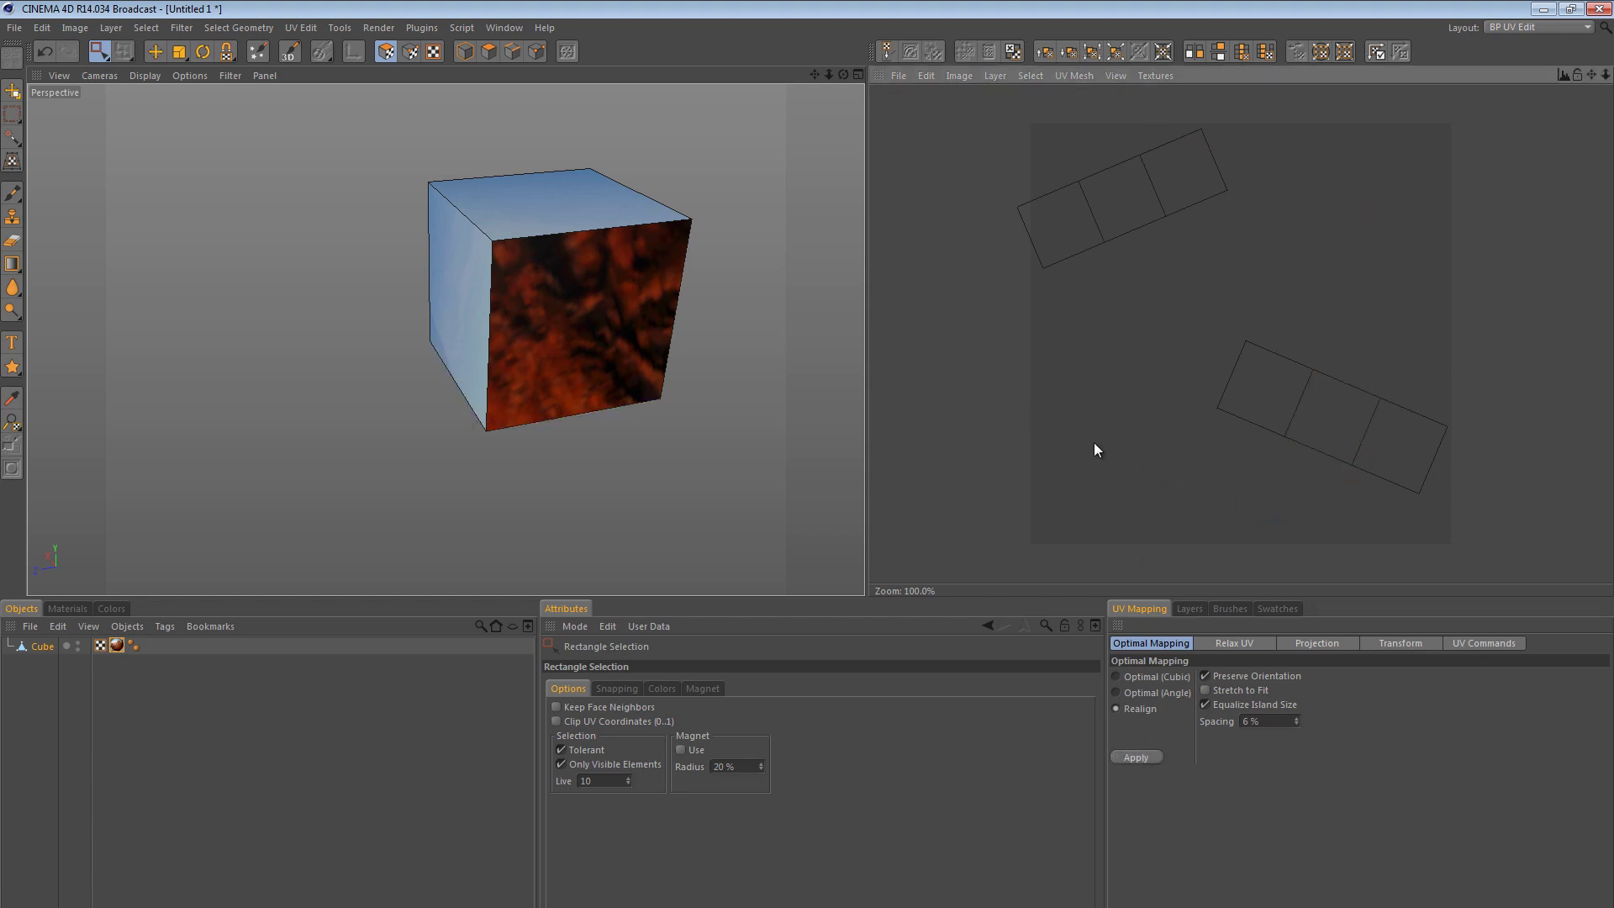
left_click_drag(985, 104, 1483, 538)
left_click(1139, 757)
left_click(1140, 757)
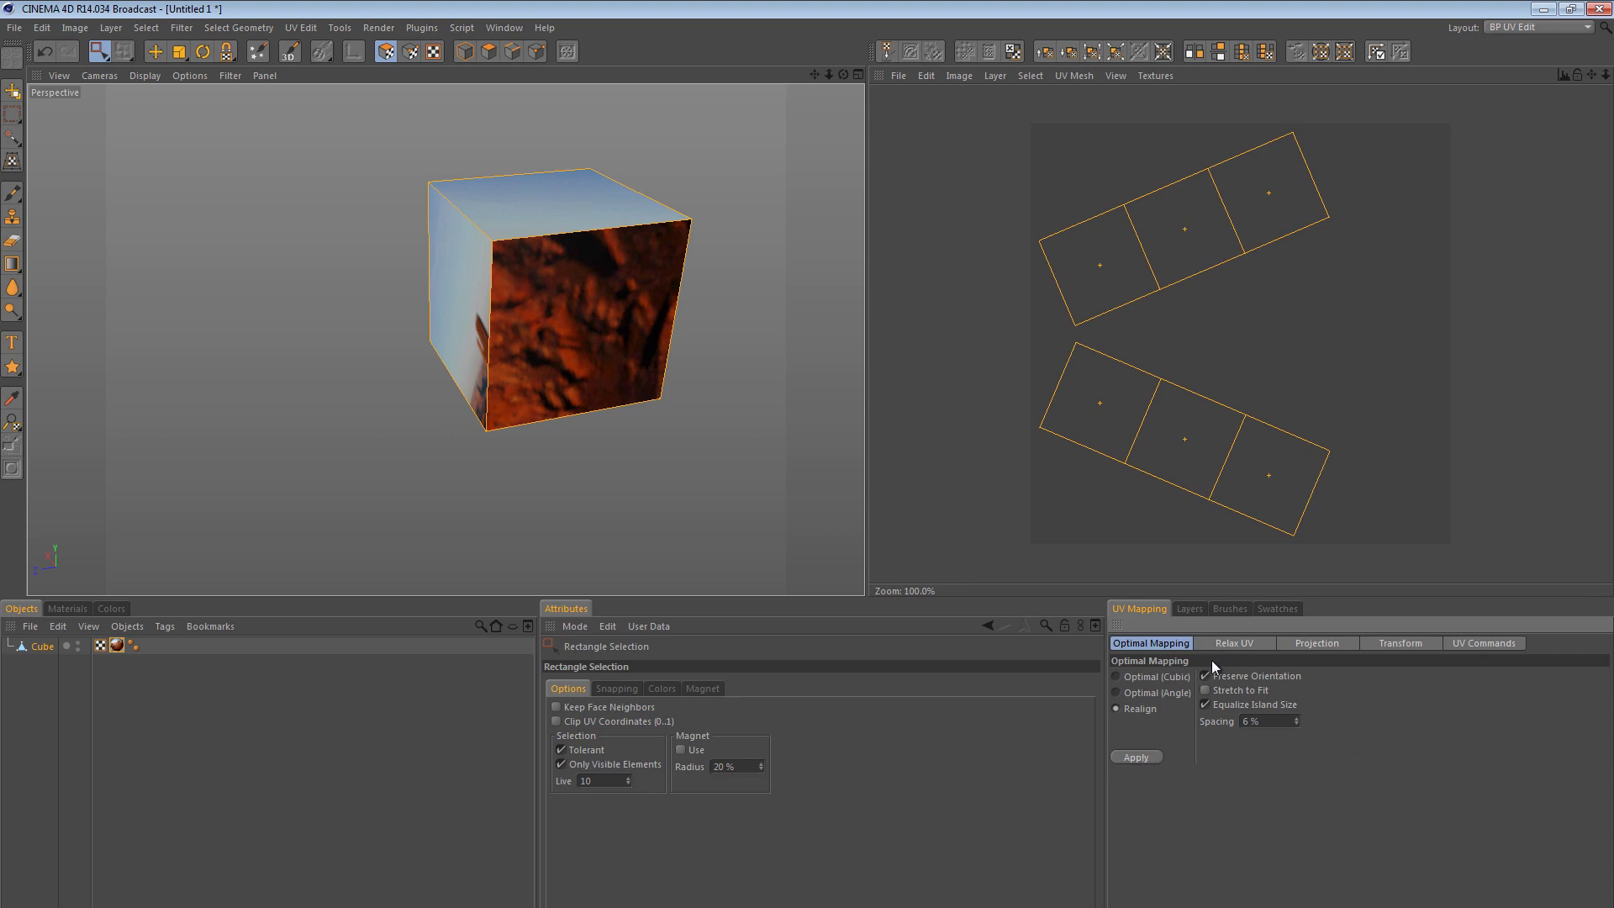
left_click(1151, 756)
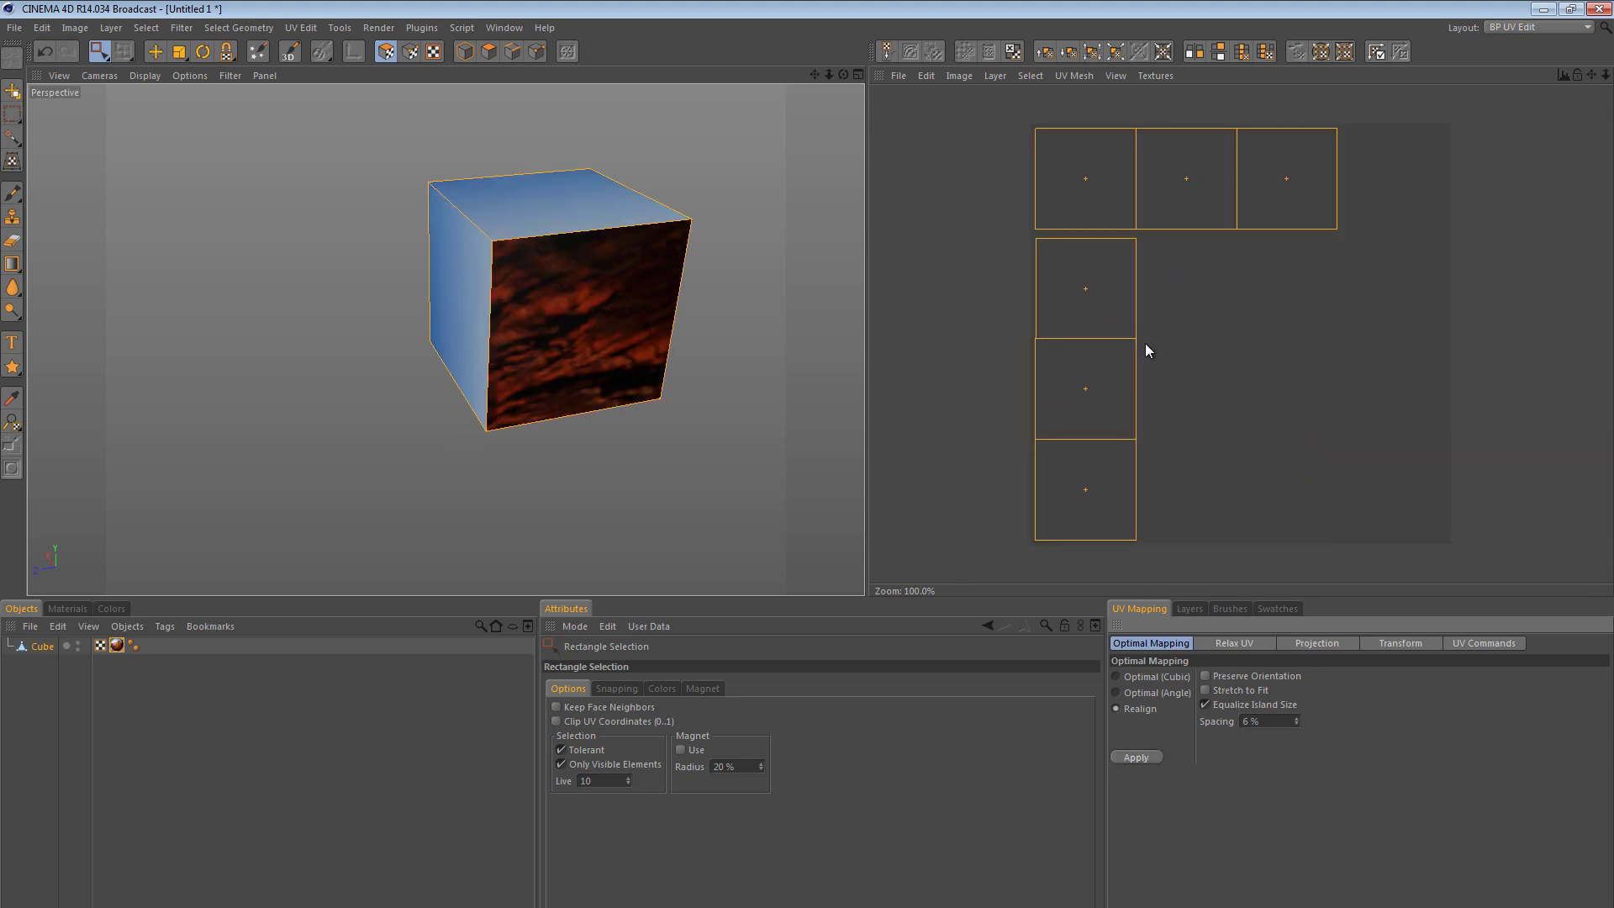
- Select the vertical three-face strip and rotate it 90° with snapping into a row
left_click(1291, 372)
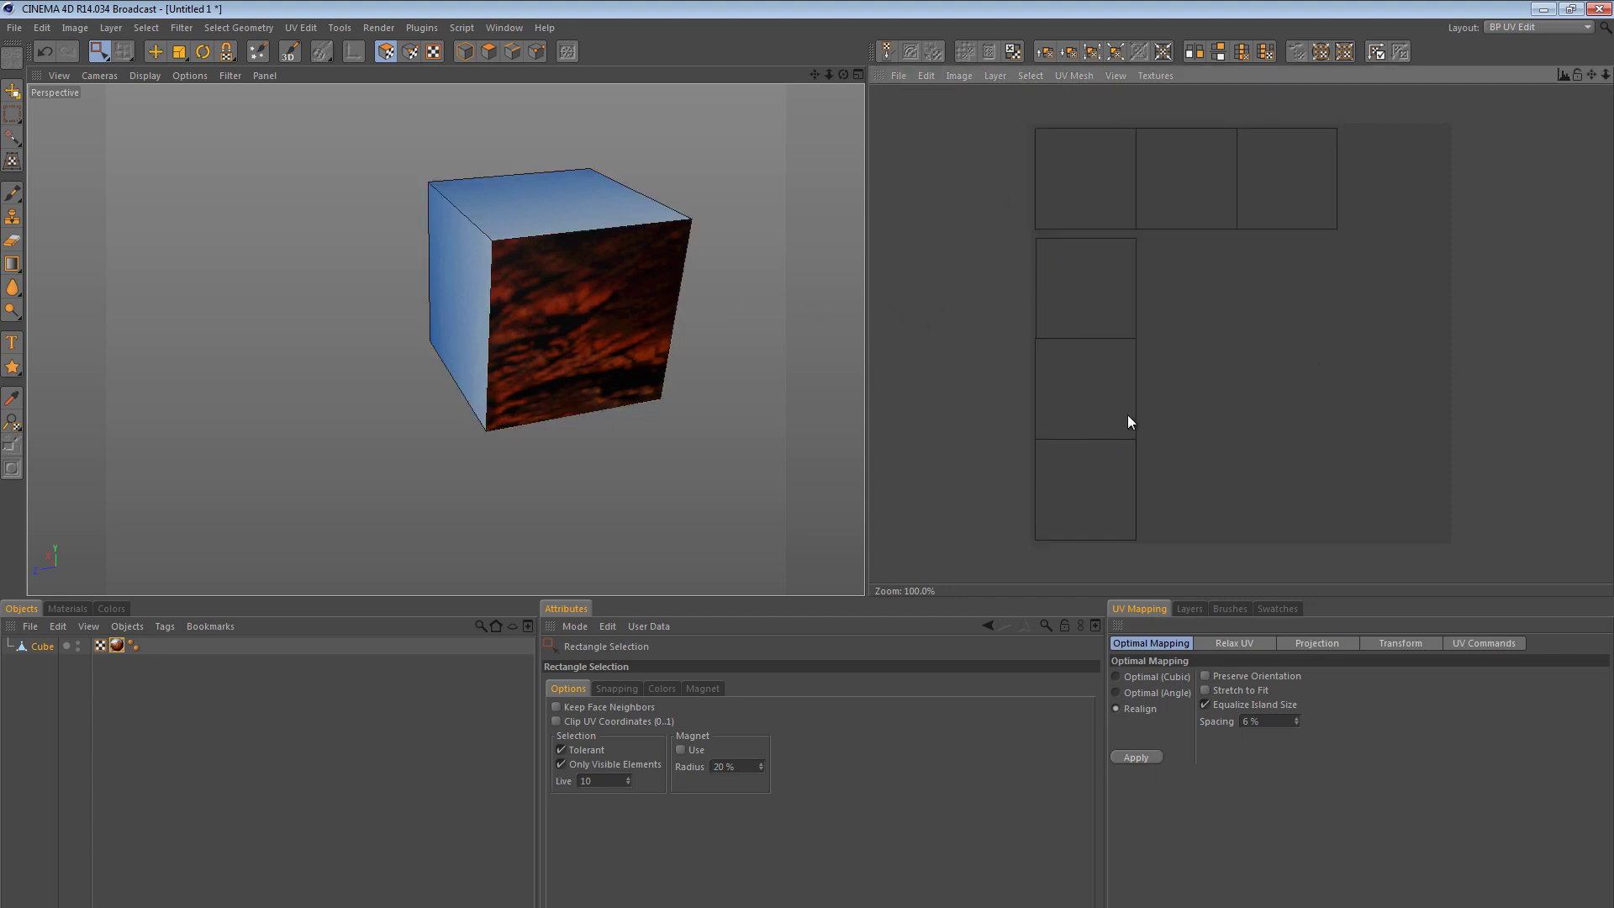
left_click(1114, 320)
left_click_drag(1183, 550, 977, 233)
key("r")
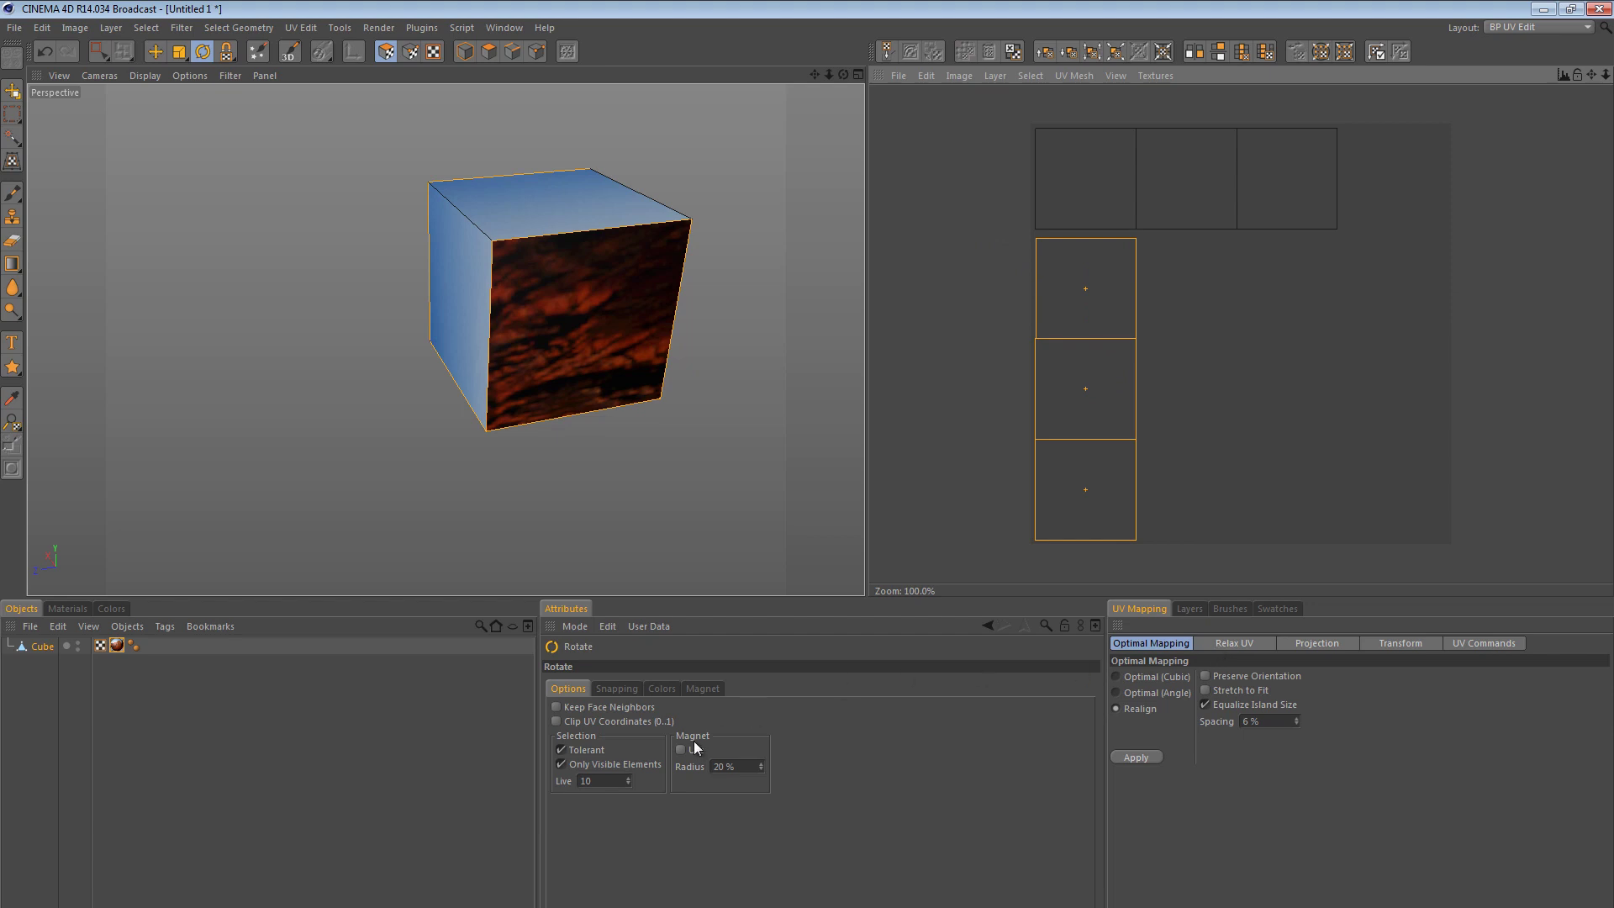
left_click(621, 688)
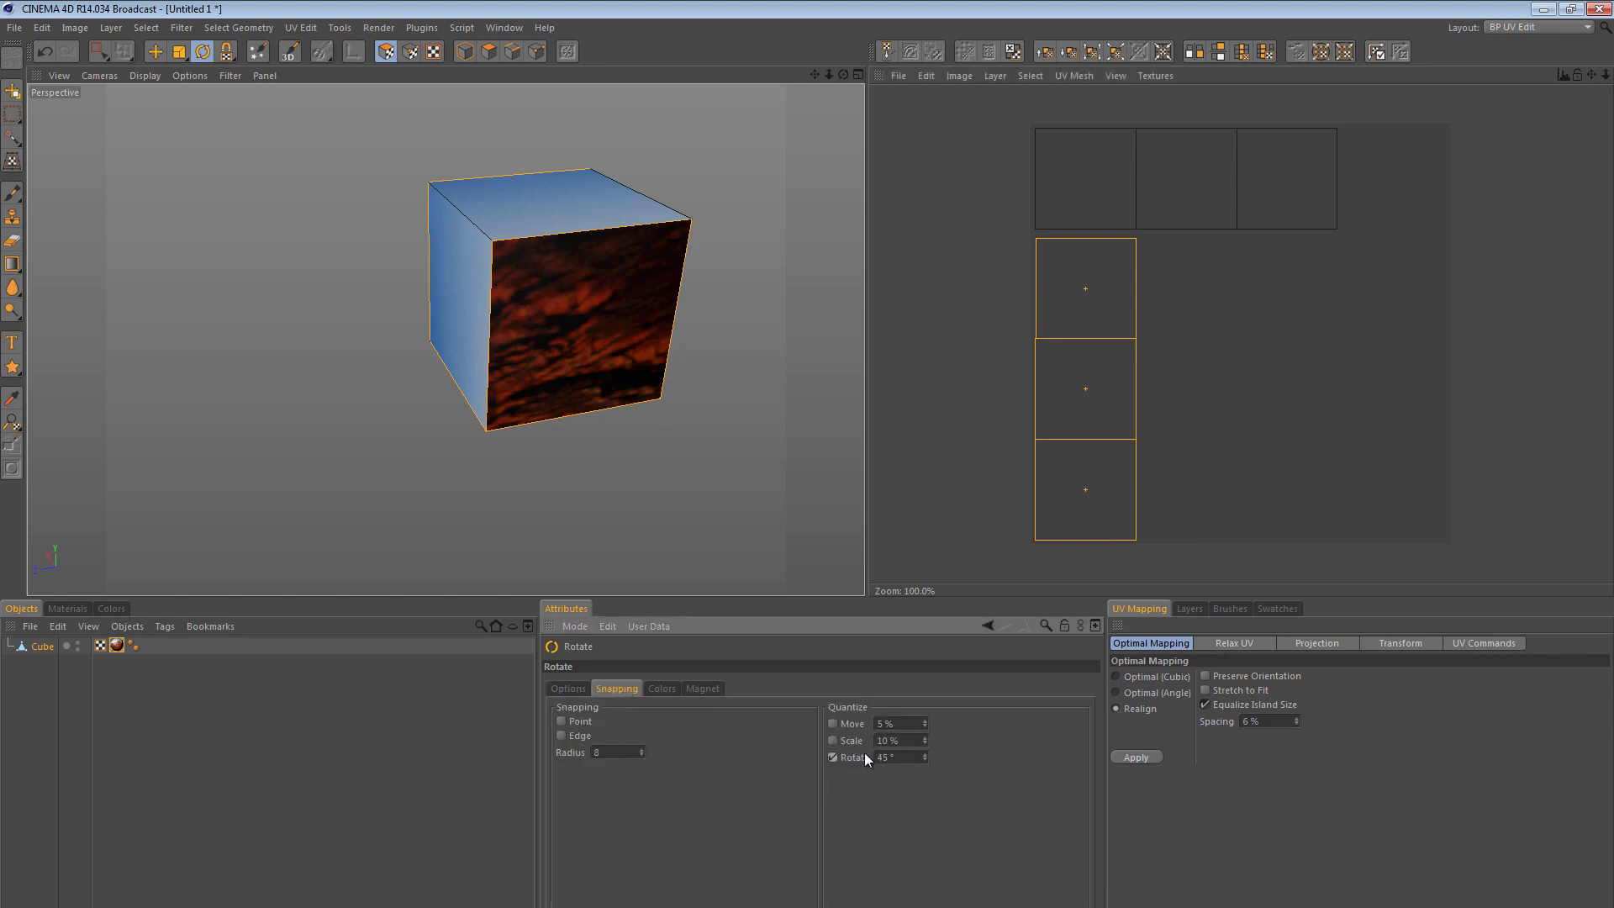
left_click_drag(1122, 496, 866, 494)
- Move the rotated row above the other, then reapply Realign with Preserve Orientation on all faces
key("e")
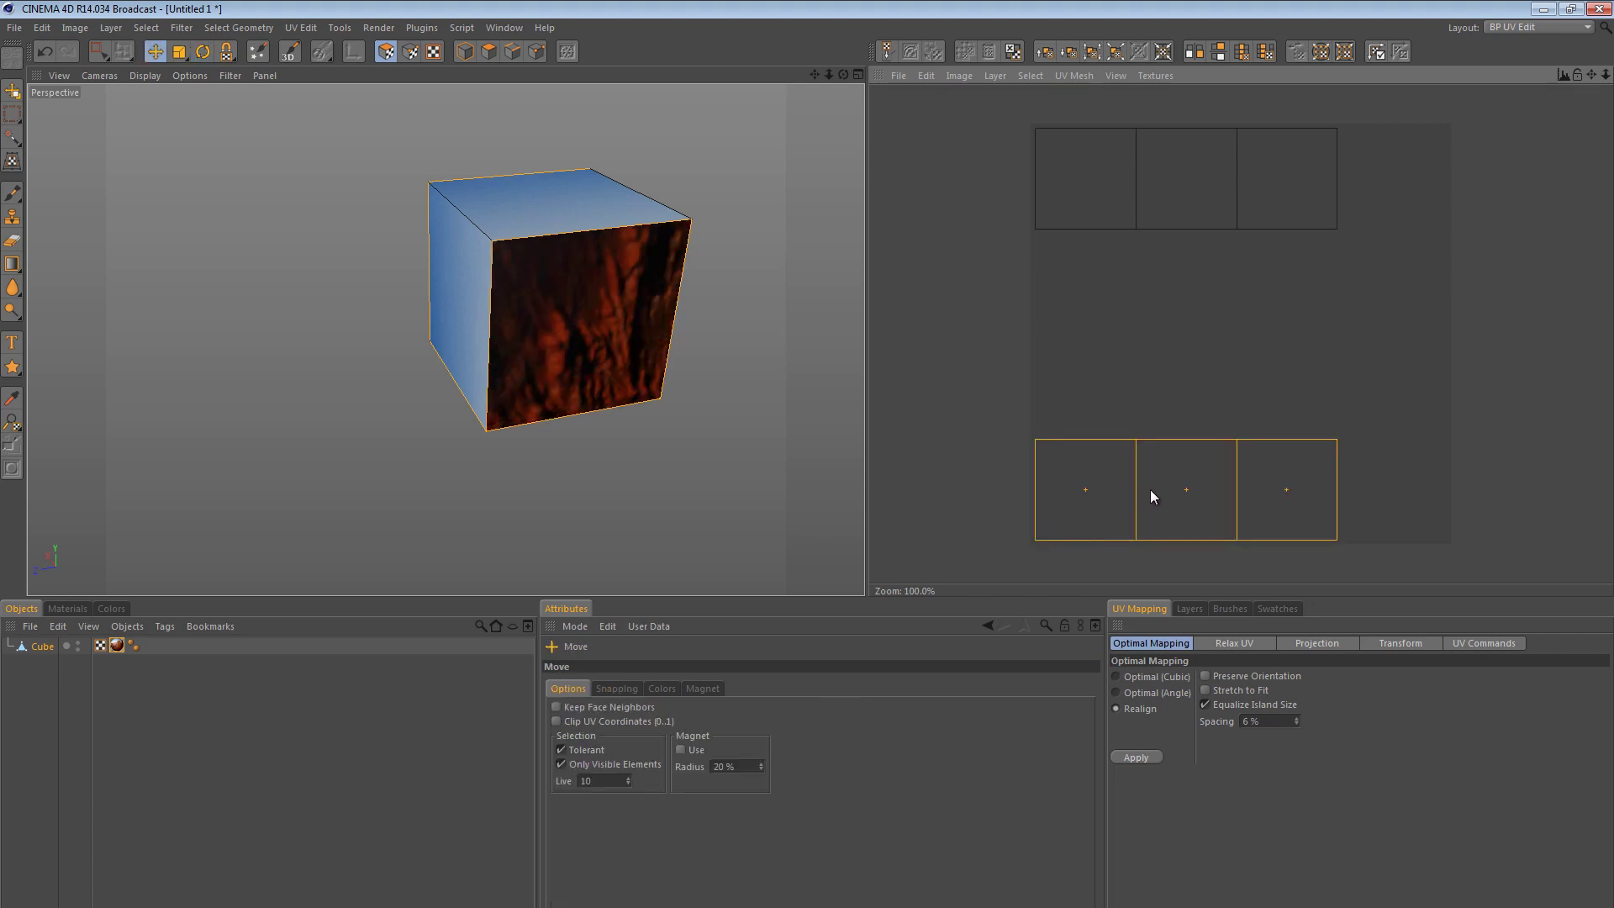
left_click_drag(1153, 493, 1157, 310)
left_click_drag(873, 494, 888, 496)
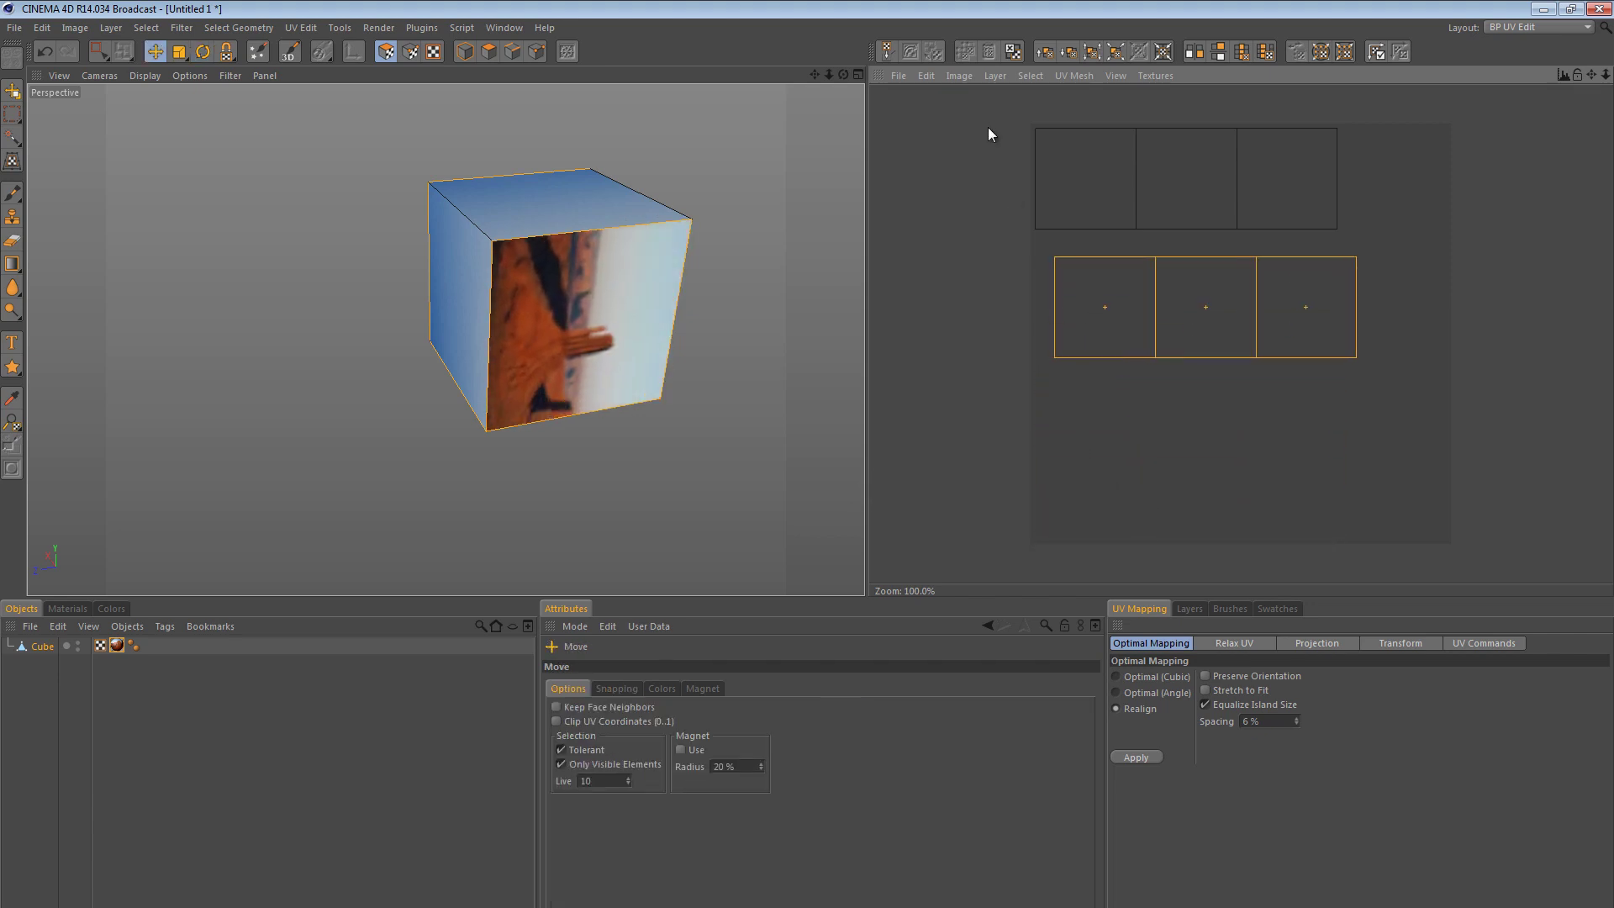
left_click(96, 51)
left_click_drag(967, 91, 1354, 361)
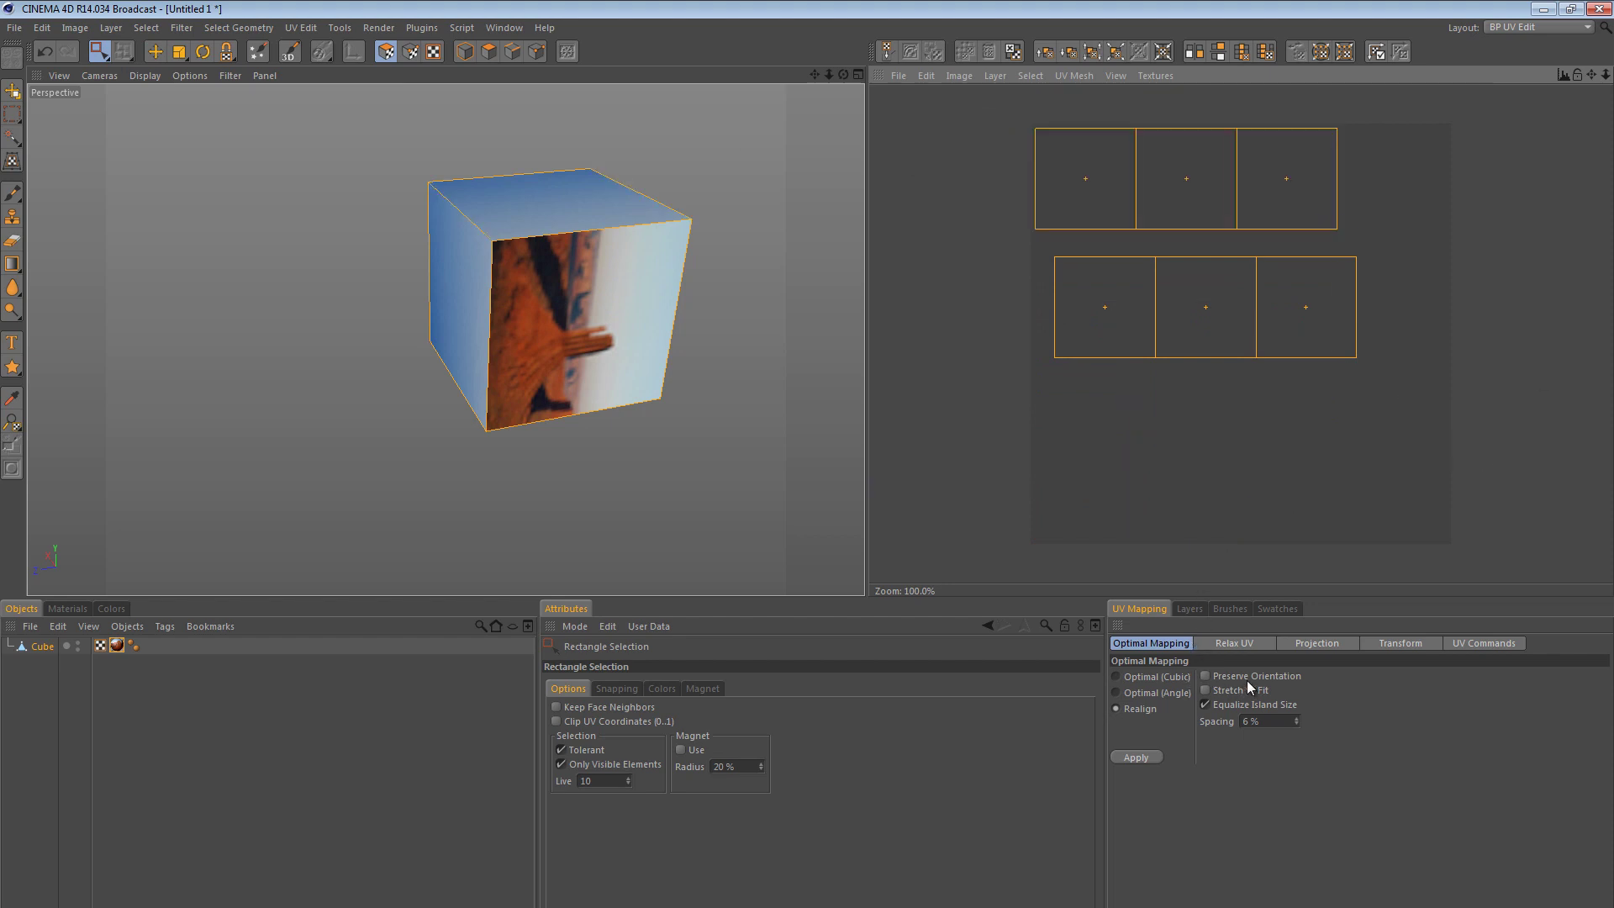
left_click(1206, 676)
left_click(1152, 759)
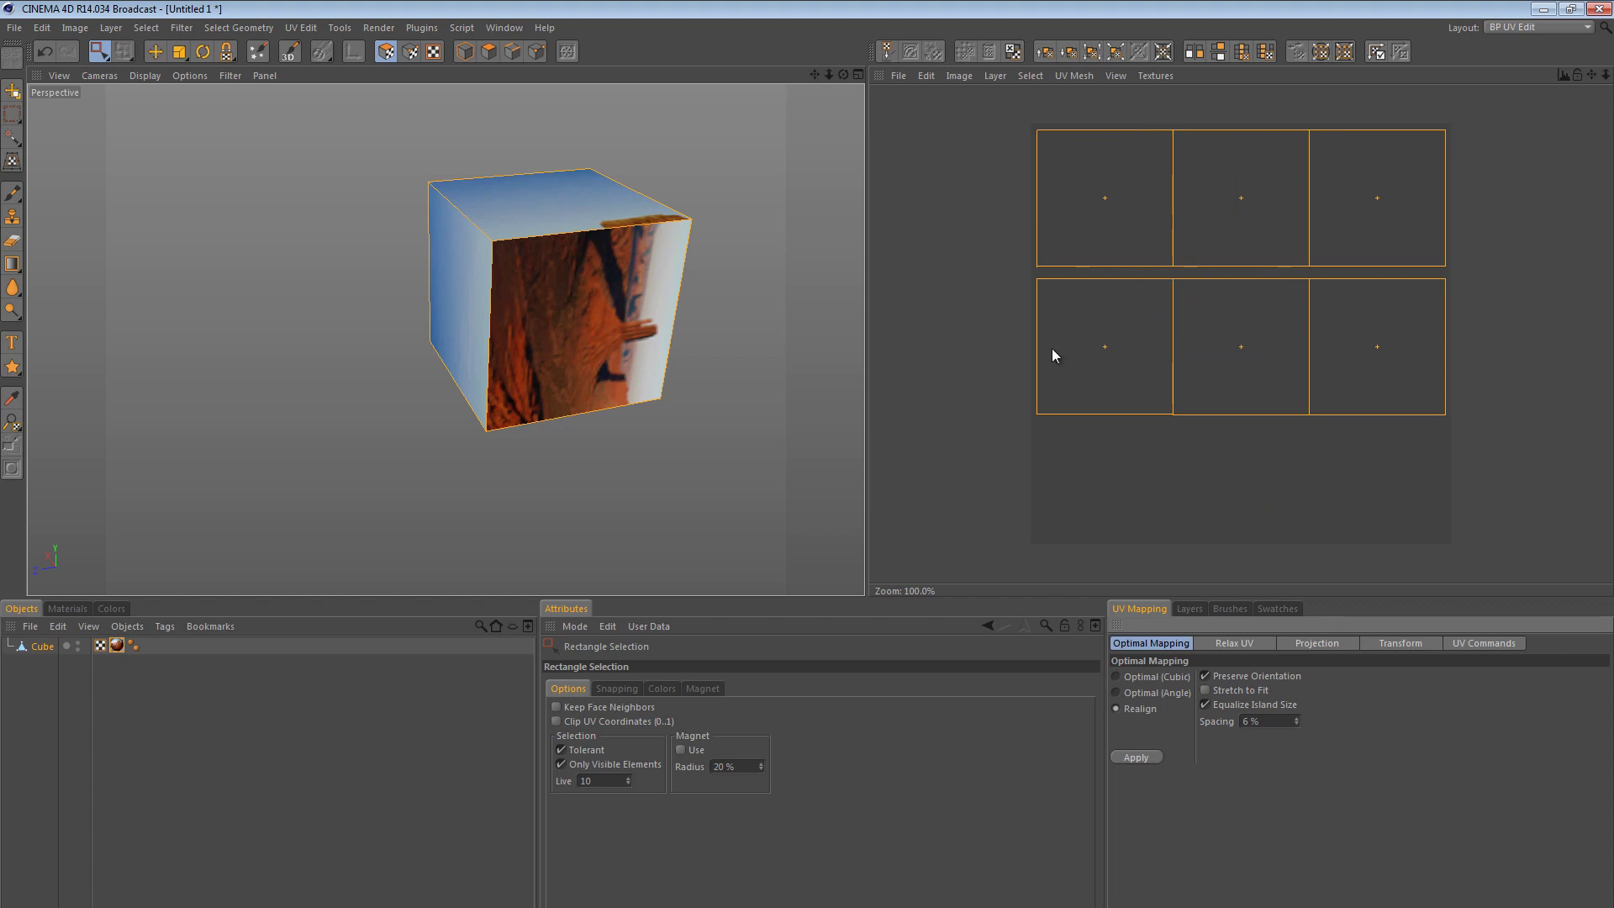
- Enable 3D Paint on Mat.1 and orbit the desert face toward the camera
left_click(975, 312)
left_click_drag(596, 294, 535, 340, "alt")
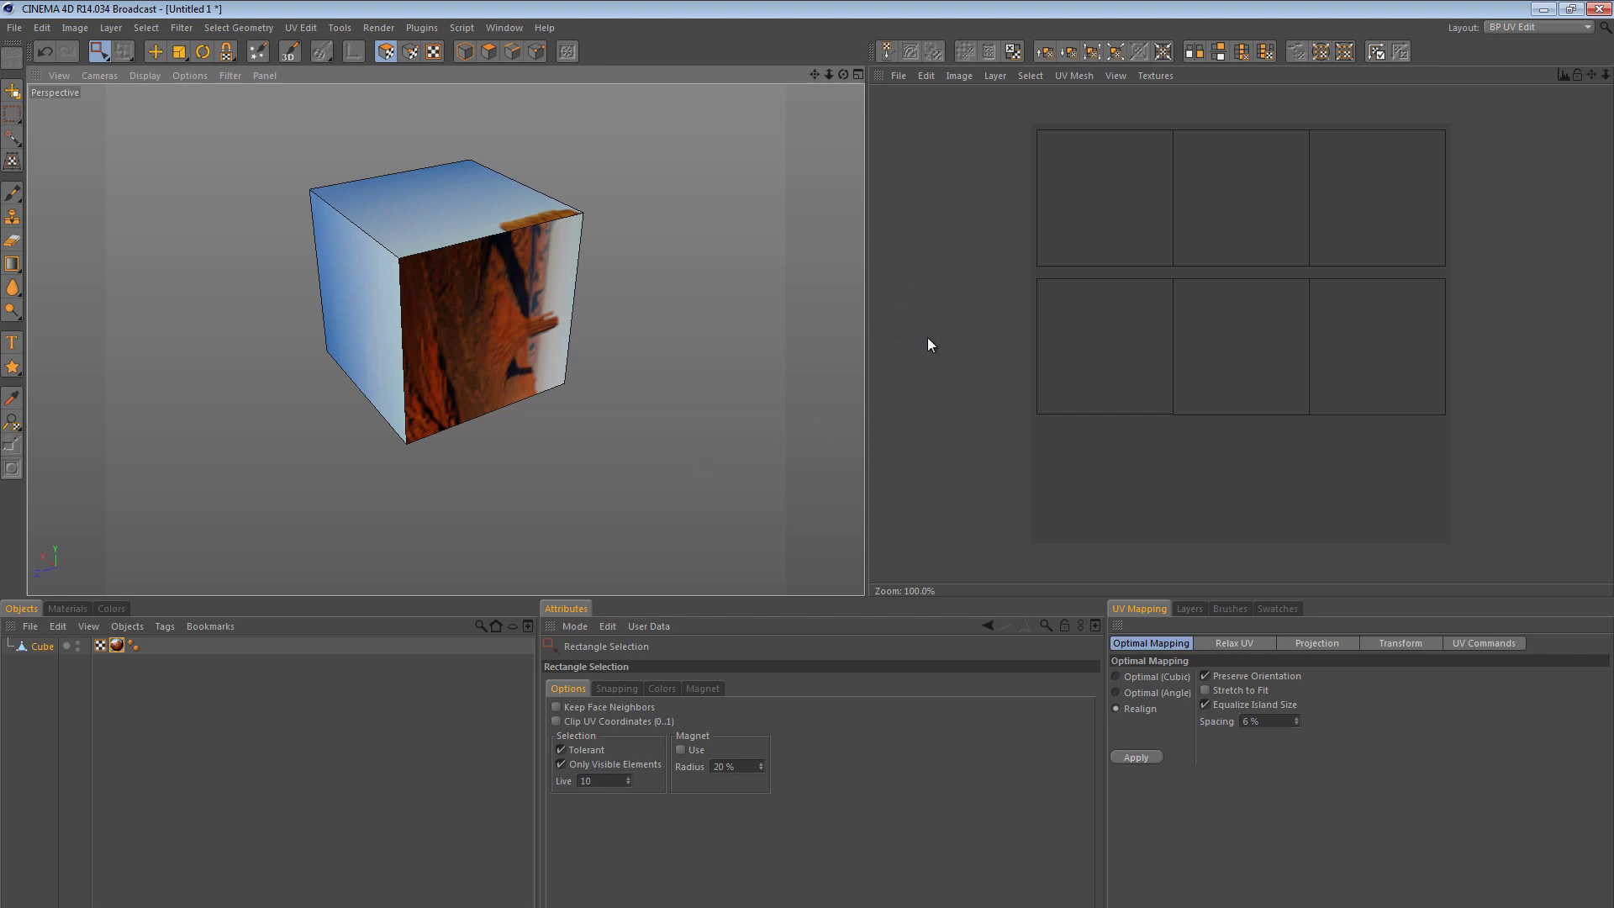
left_click(84, 607)
right_click(38, 686)
left_click(50, 682)
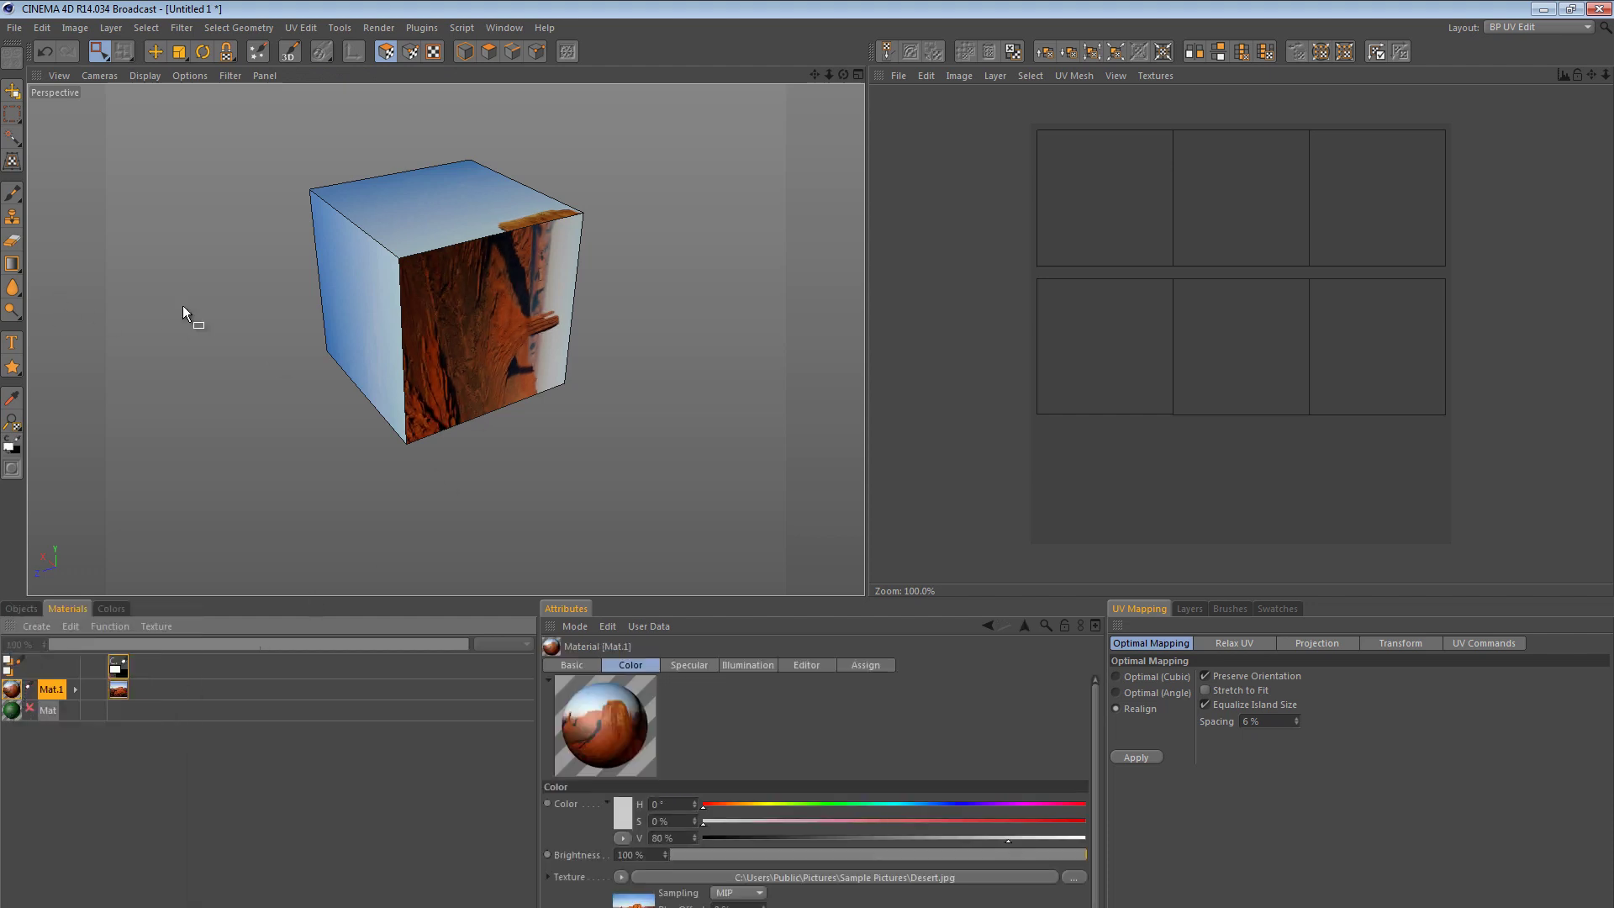
left_click_drag(267, 305, 480, 328, "alt")
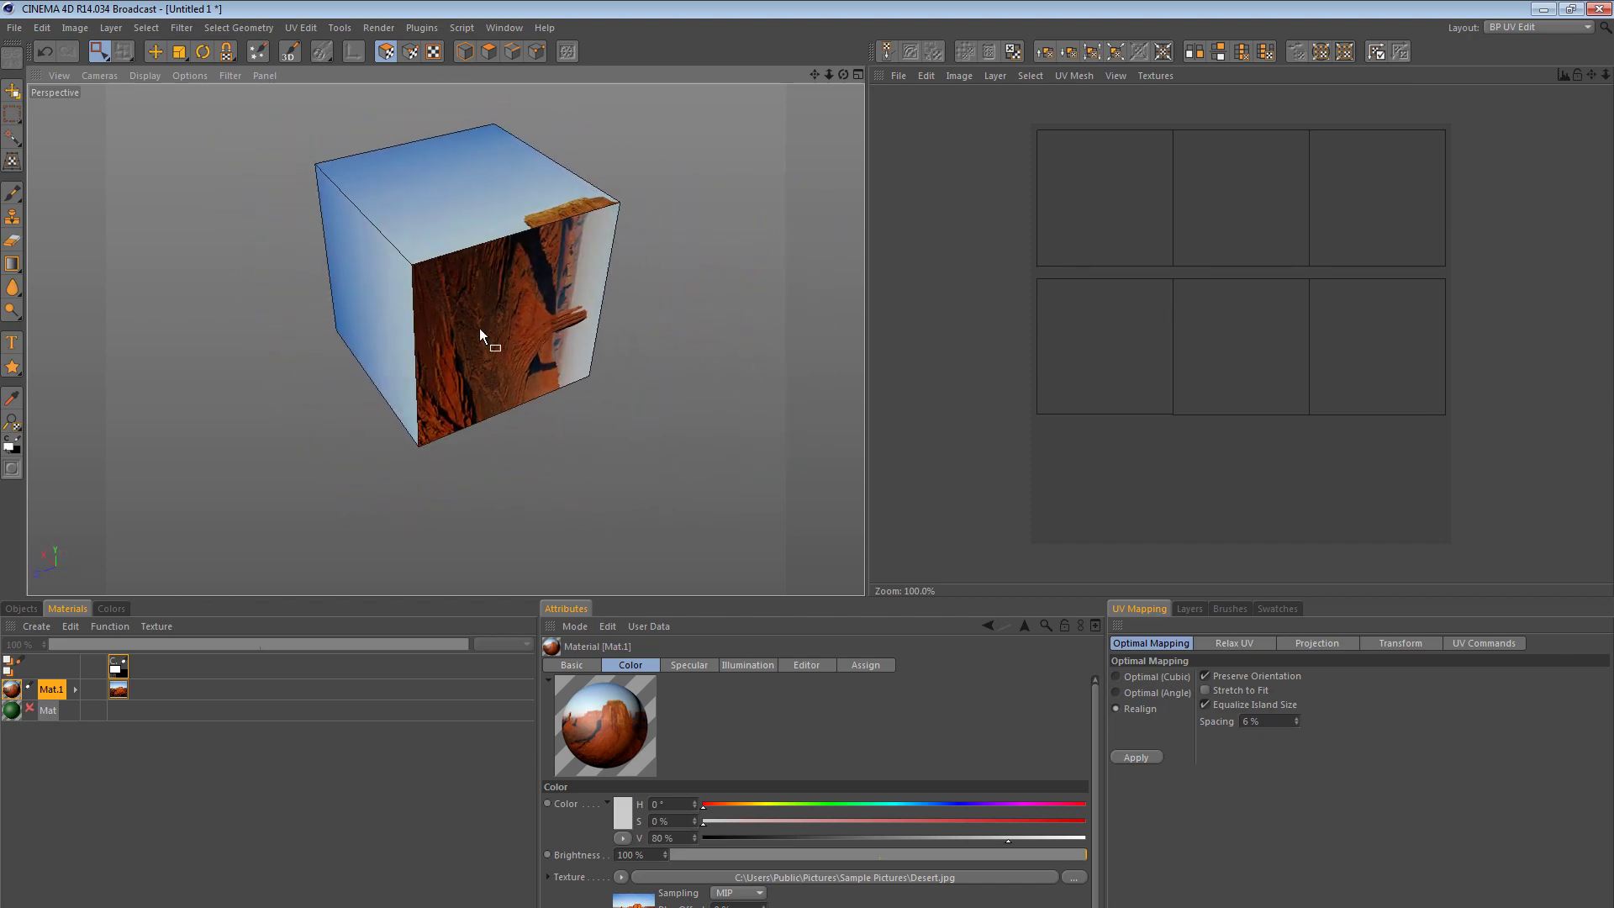
- Pick the Brush tool and display the Desert.jpg texture in the UV editor
left_click(12, 193)
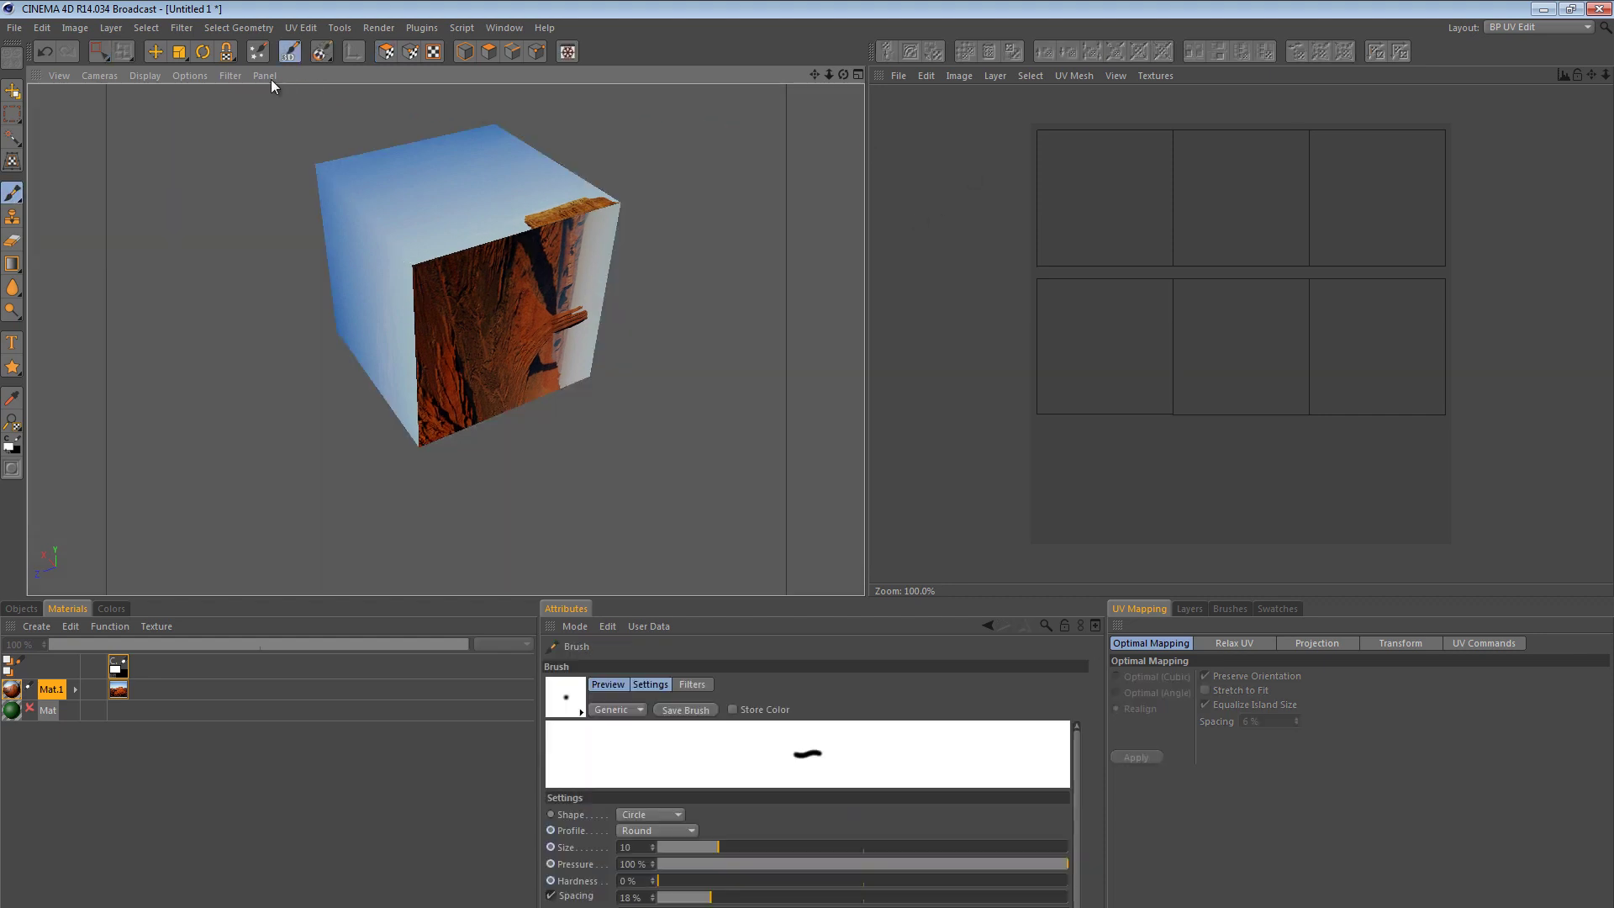
left_click(1155, 75)
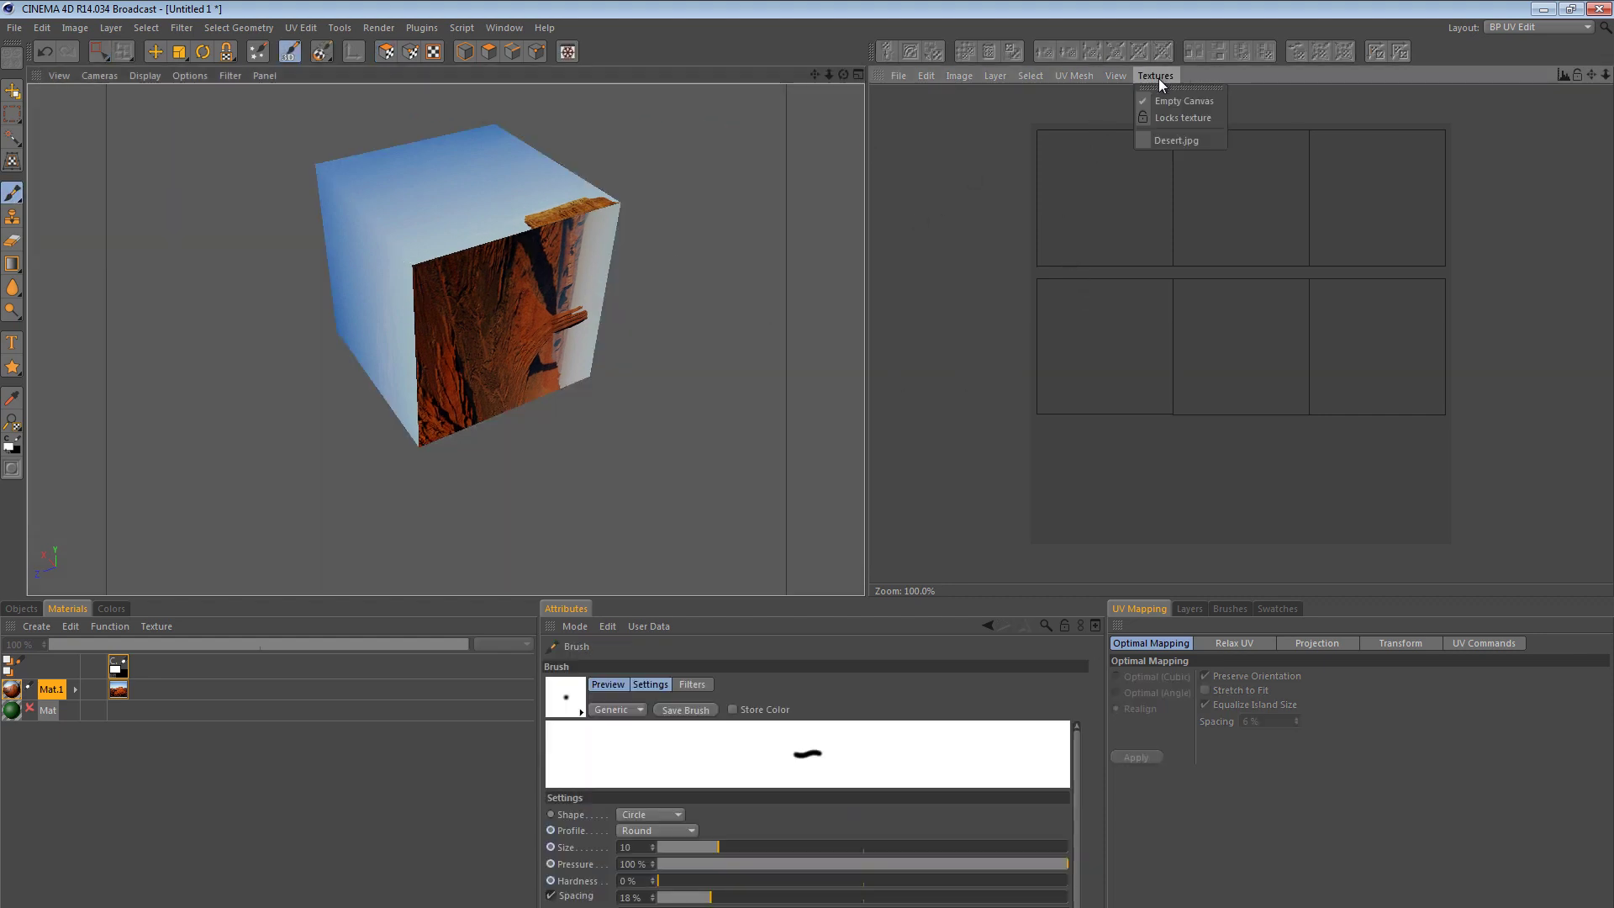
left_click(1173, 136)
scroll(1290, 221, "down", 2)
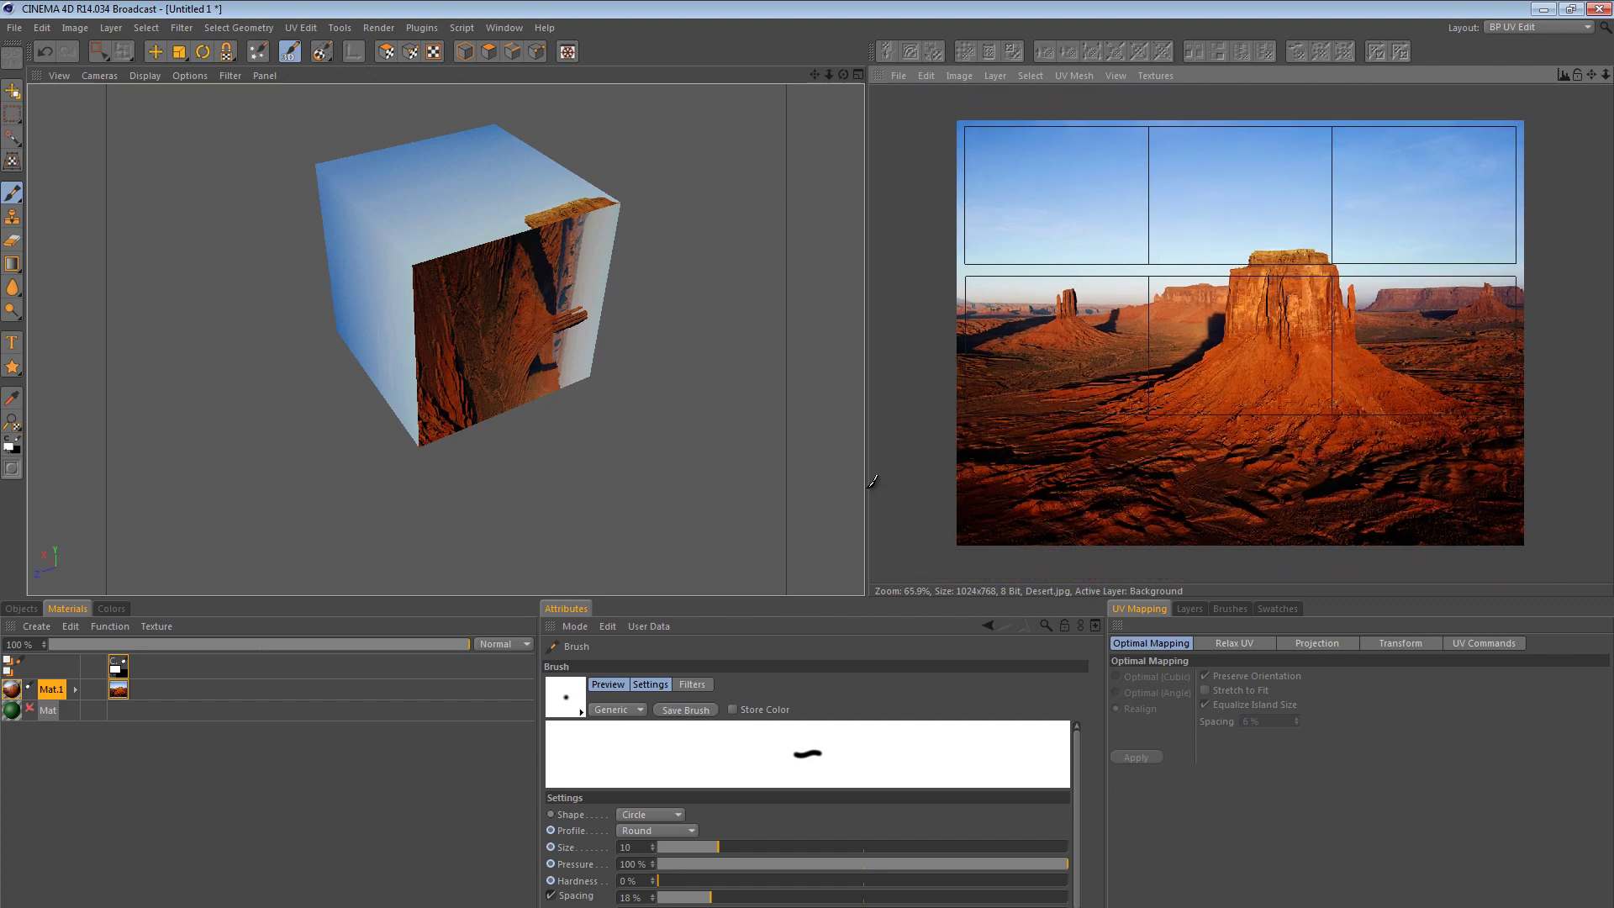
- Paint a white wavy stroke across the sky row and a white zigzag across the lower row
mouse_move(990, 235)
left_mouse_down()
mouse_move(1015, 224)
mouse_move(1042, 164)
mouse_move(1103, 211)
mouse_move(1167, 164)
mouse_move(1229, 209)
mouse_move(1315, 159)
mouse_move(1376, 224)
mouse_move(1446, 175)
mouse_move(1514, 191)
mouse_move(1514, 206)
left_mouse_up()
mouse_move(649, 264)
left_mouse_down("alt")
mouse_move(586, 176)
mouse_move(620, 151)
left_mouse_up("alt")
left_click_drag(400, 350, 391, 300, "alt")
mouse_move(979, 289)
left_mouse_down()
mouse_move(1021, 322)
mouse_move(1039, 369)
mouse_move(1053, 290)
mouse_move(1067, 376)
mouse_move(1093, 291)
mouse_move(1133, 373)
mouse_move(1157, 312)
mouse_move(1221, 362)
mouse_move(1264, 314)
mouse_move(1280, 383)
mouse_move(1324, 320)
mouse_move(1367, 362)
mouse_move(1415, 300)
mouse_move(1456, 369)
mouse_move(1489, 295)
mouse_move(1491, 363)
left_mouse_up()
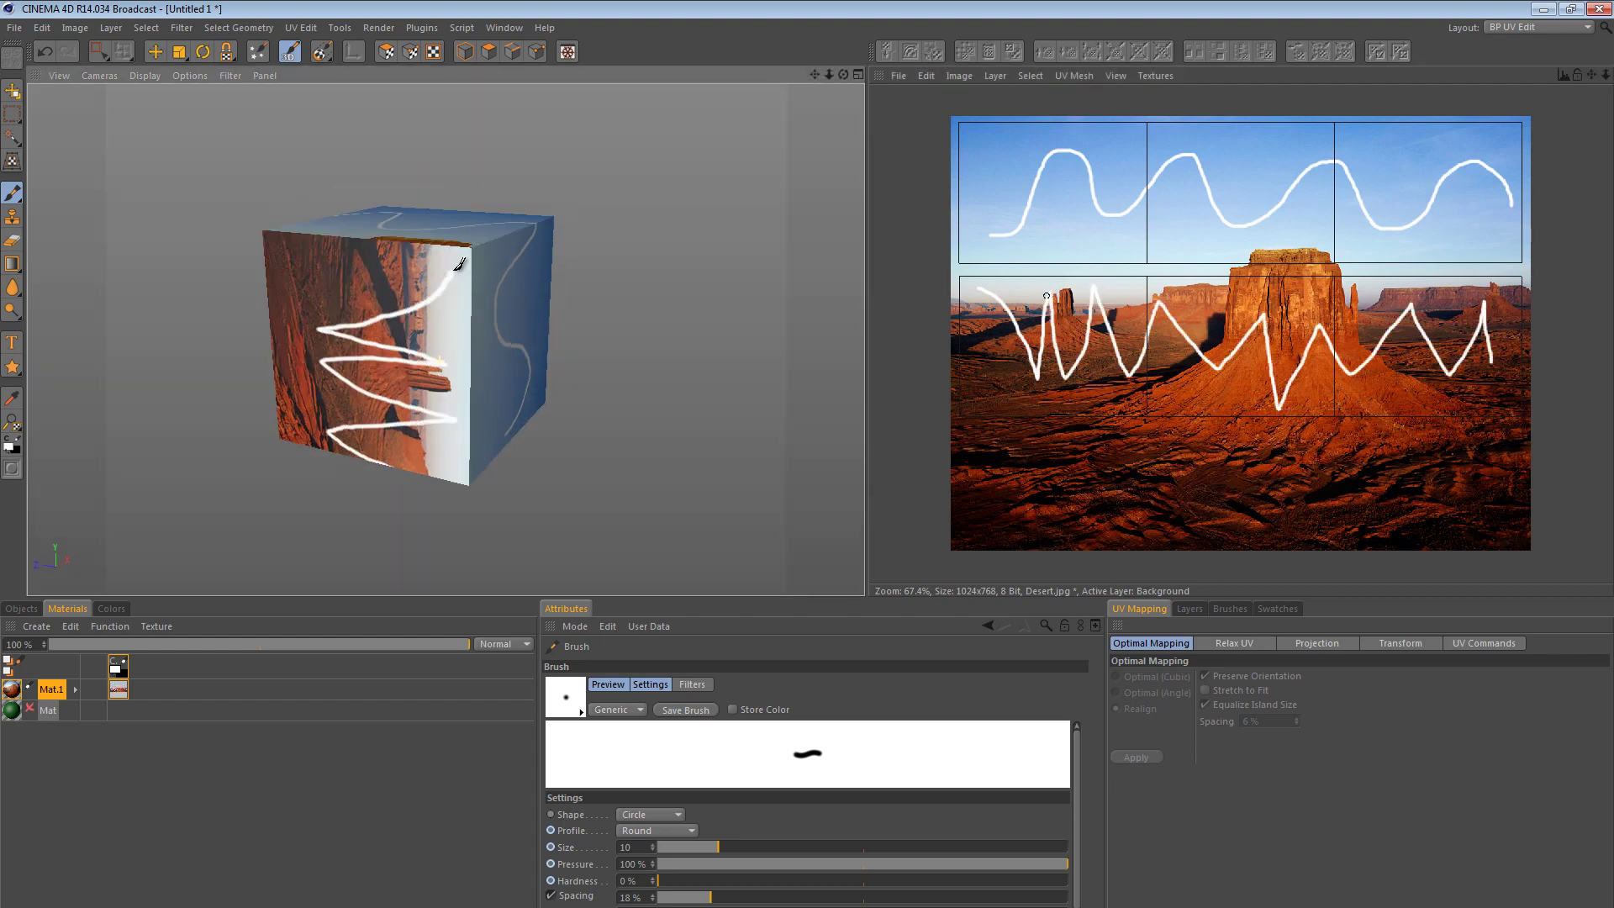
left_click_drag(553, 342, 444, 472, "alt")
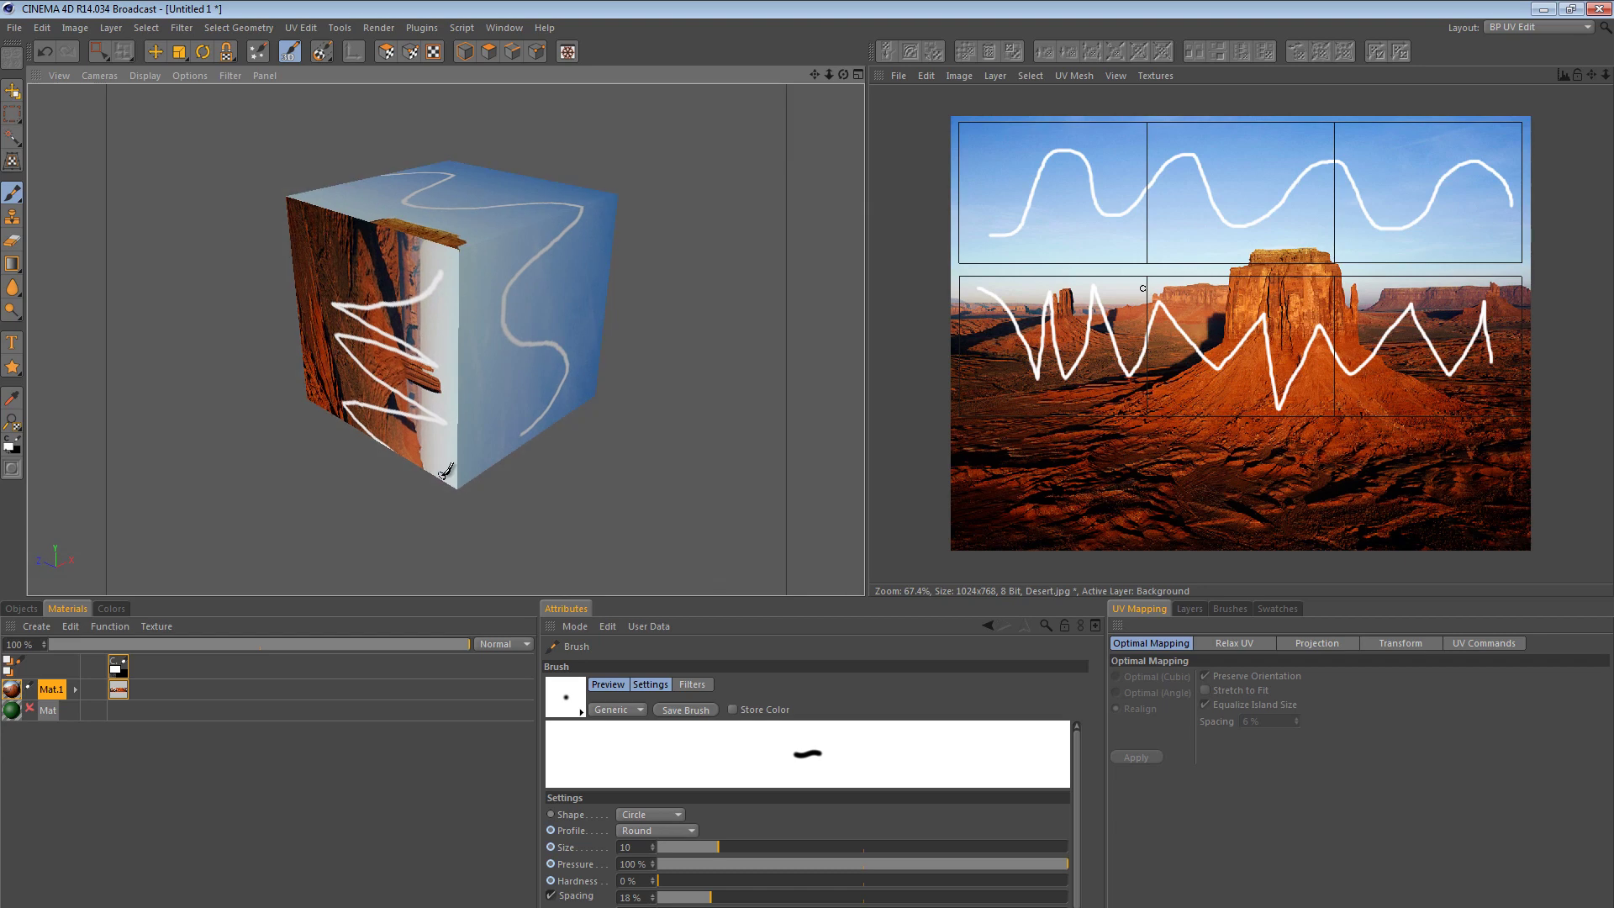